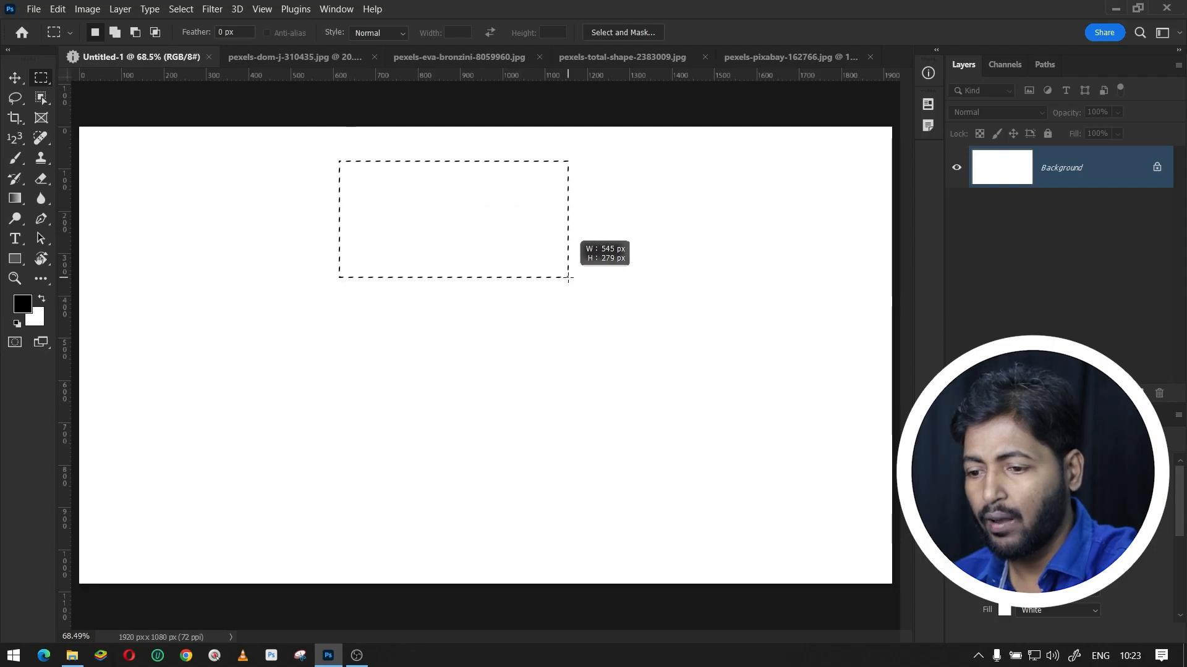
Draw a series of rectangular marquee selections across the blank canvas in New Selection mode, each replacing the previous one
{"action": "left_click_drag", "start_coordinate": [627, 181], "coordinate": [765, 337]}
{"action": "left_click_drag", "start_coordinate": [131, 185], "coordinate": [280, 310]}
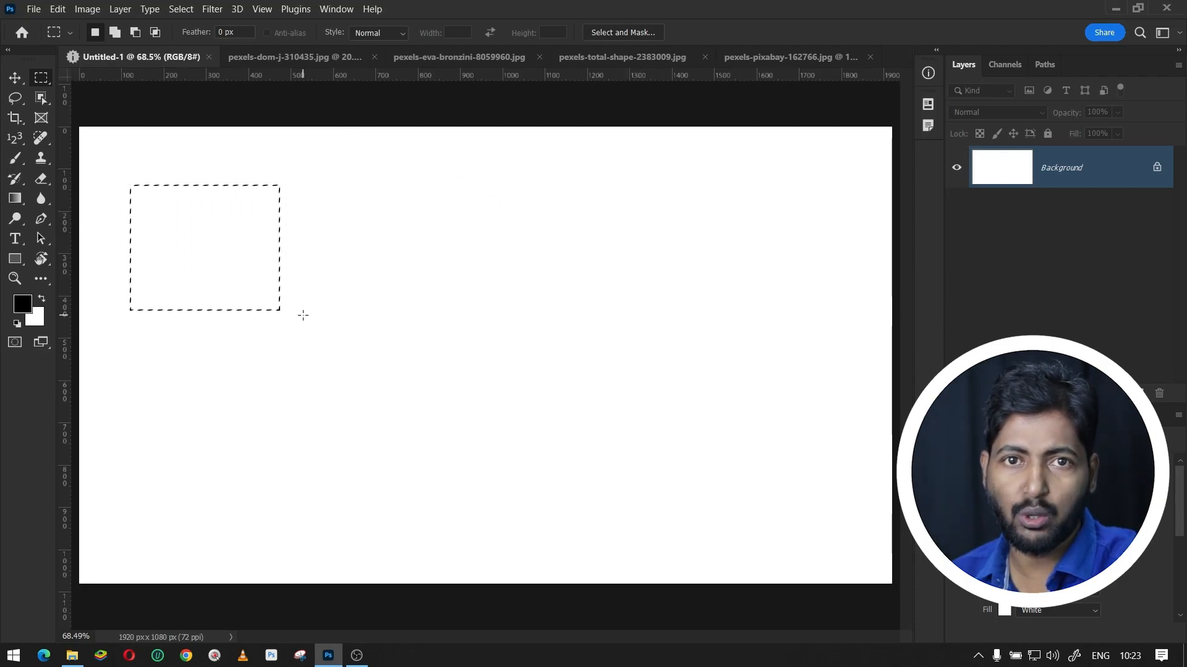
{"action": "left_click", "coordinate": [395, 271]}
{"action": "left_click_drag", "start_coordinate": [581, 196], "coordinate": [681, 290]}
{"action": "left_click_drag", "start_coordinate": [163, 204], "coordinate": [355, 366]}
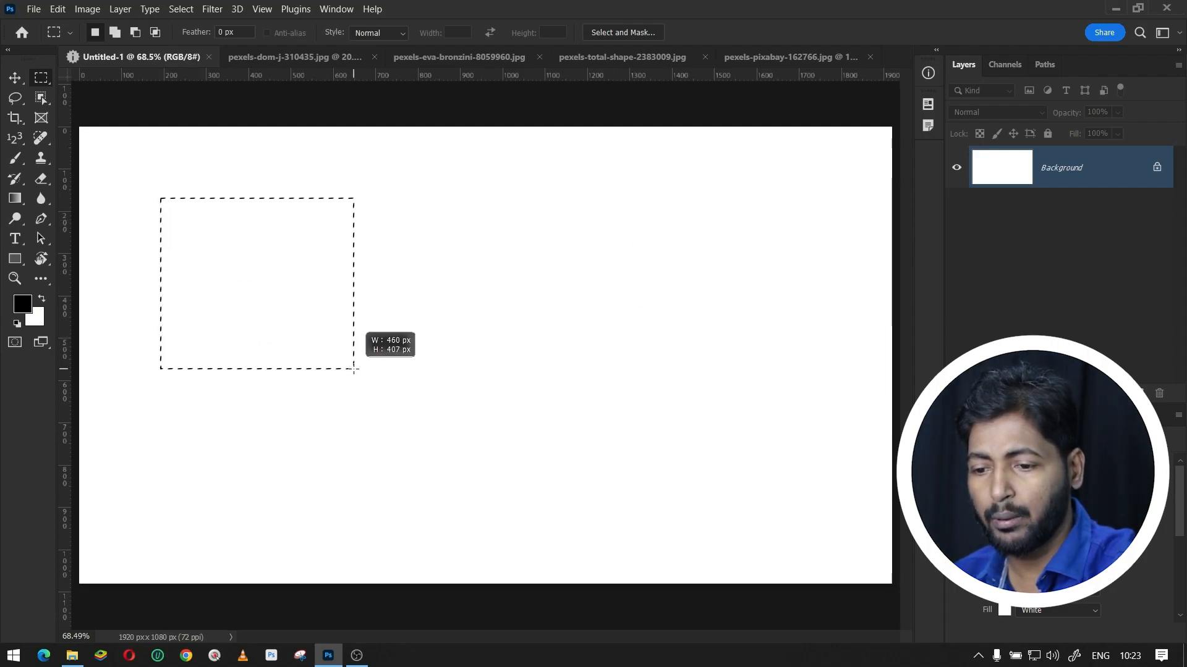
{"action": "left_click_drag", "start_coordinate": [439, 182], "coordinate": [715, 312]}
{"action": "left_click_drag", "start_coordinate": [105, 256], "coordinate": [296, 367]}
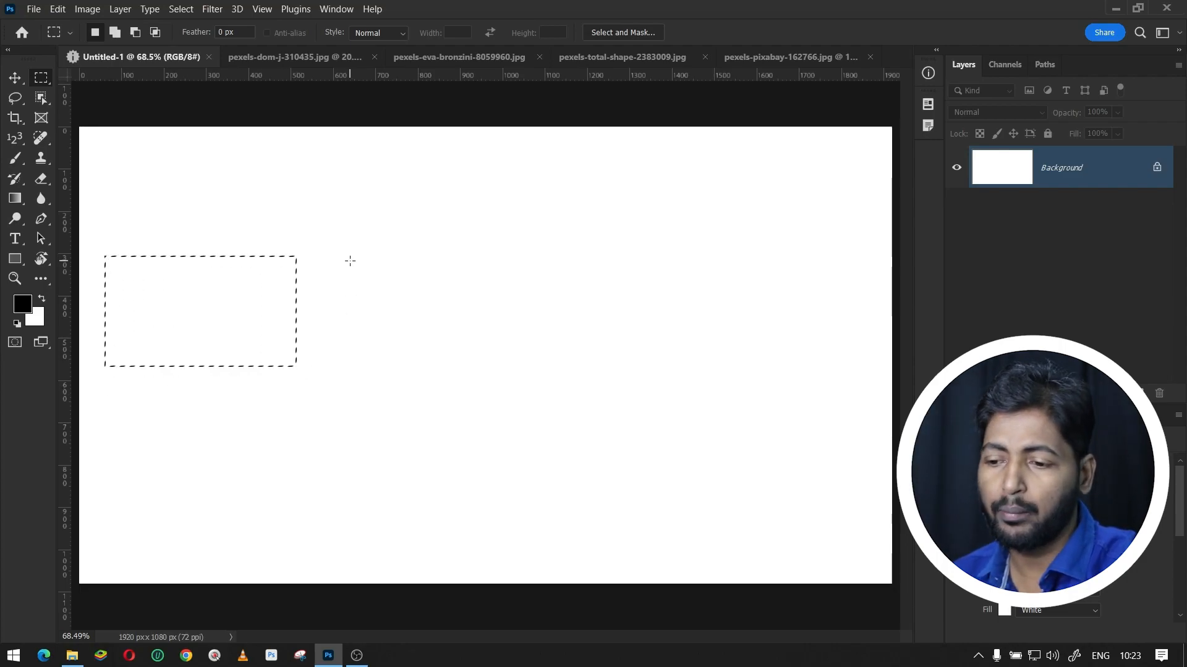
{"action": "left_click_drag", "start_coordinate": [395, 281], "coordinate": [410, 228]}
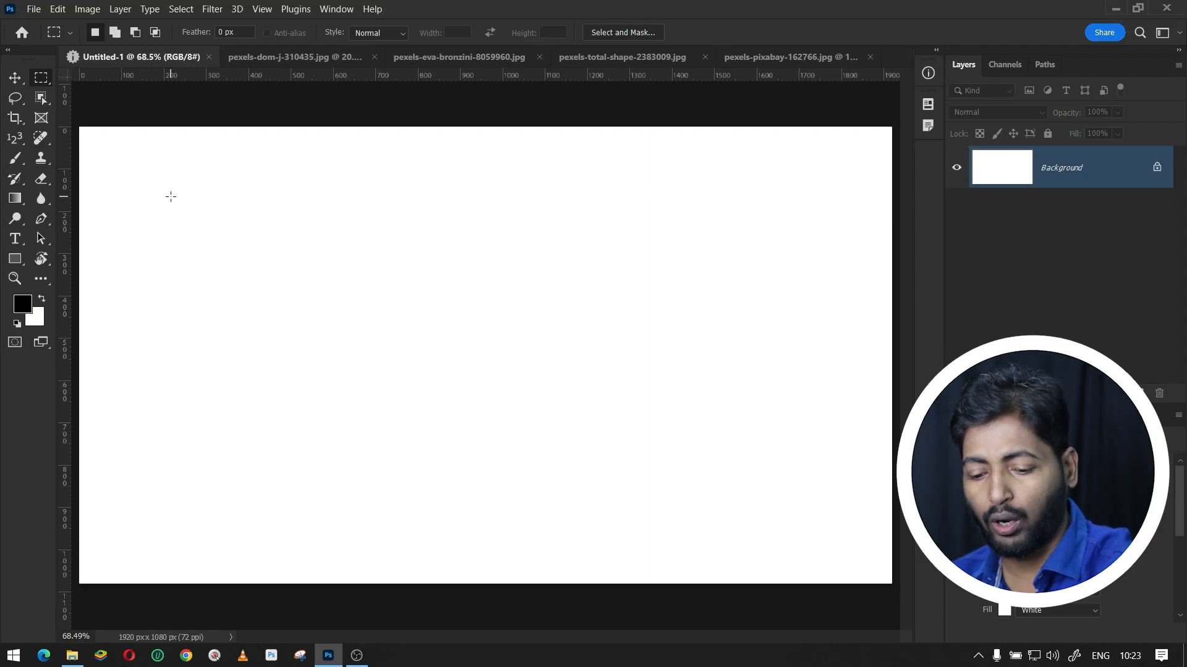
{"action": "left_click_drag", "start_coordinate": [135, 163], "coordinate": [298, 321]}
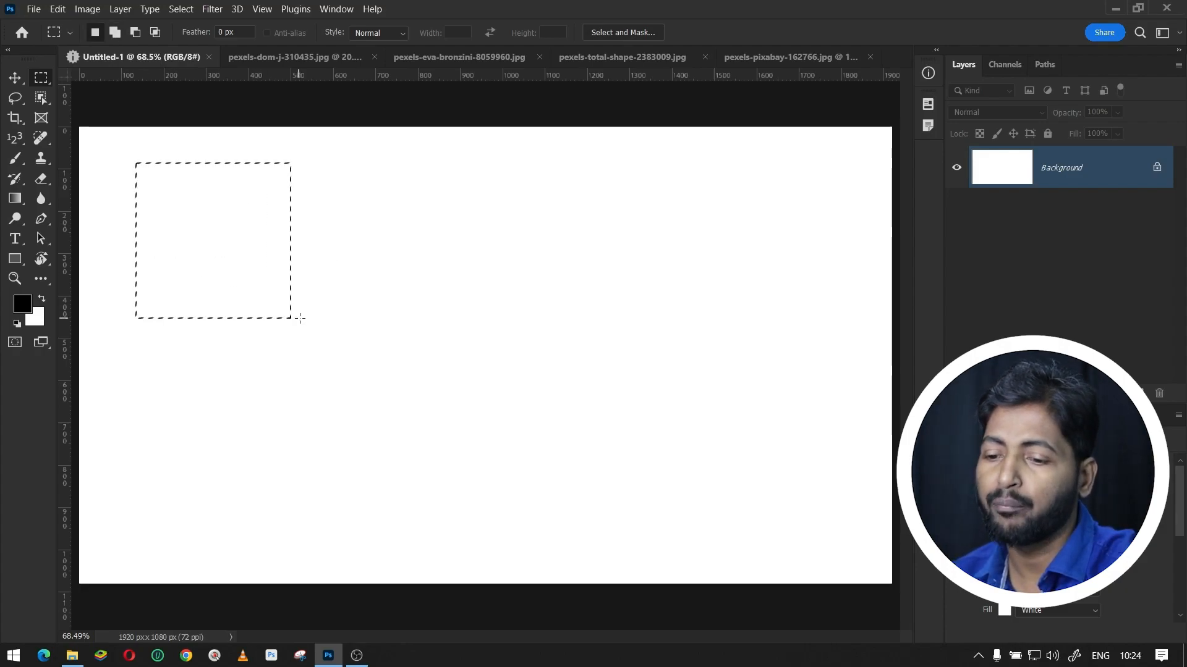
{"action": "left_click_drag", "start_coordinate": [361, 166], "coordinate": [578, 332]}
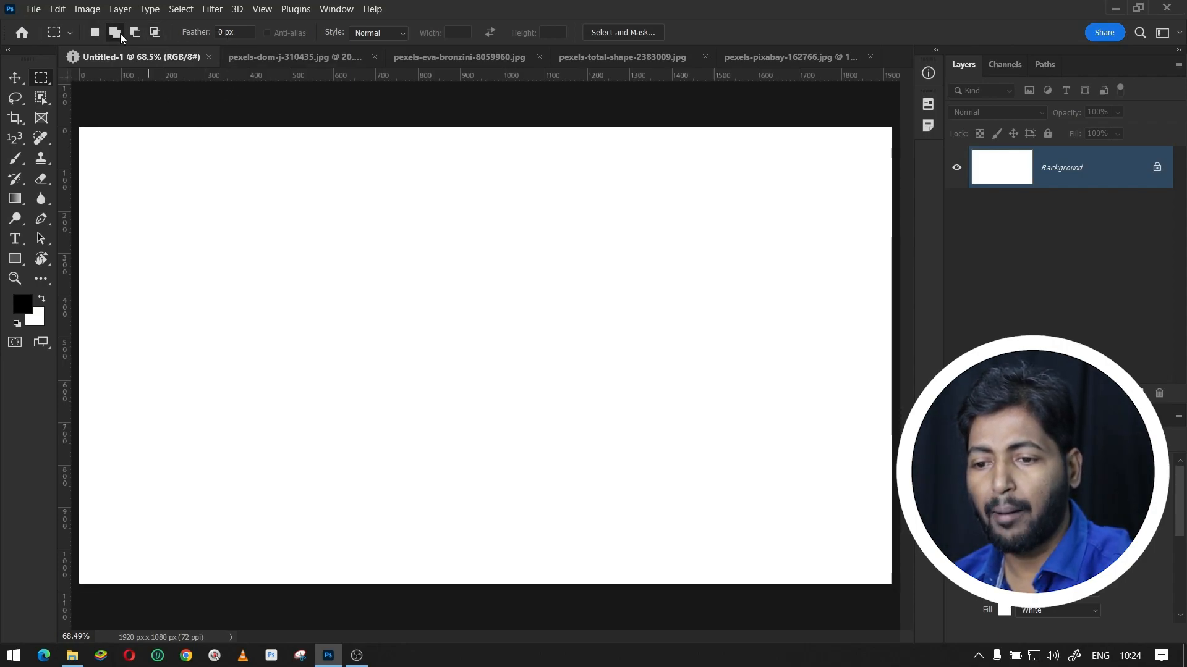
Select two adjacent squares in Add to Selection mode, and replace them with a rectangle drawn below in New Selection mode
{"action": "left_click_drag", "start_coordinate": [128, 154], "coordinate": [291, 332]}
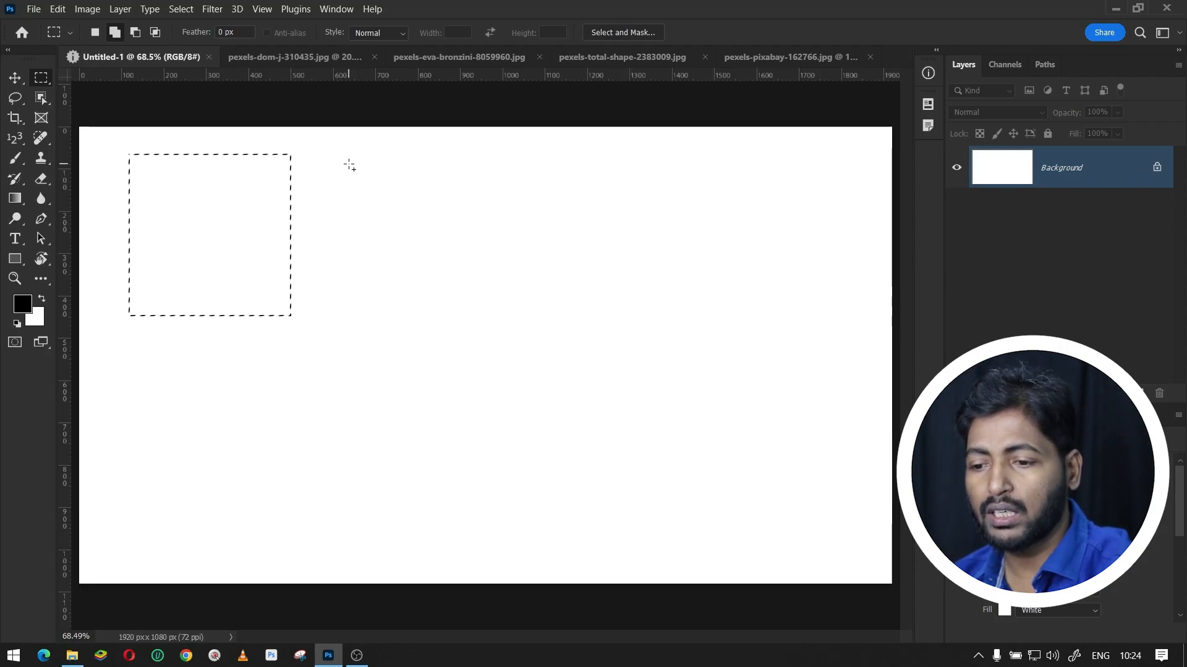
{"action": "left_click_drag", "start_coordinate": [333, 160], "coordinate": [497, 322]}
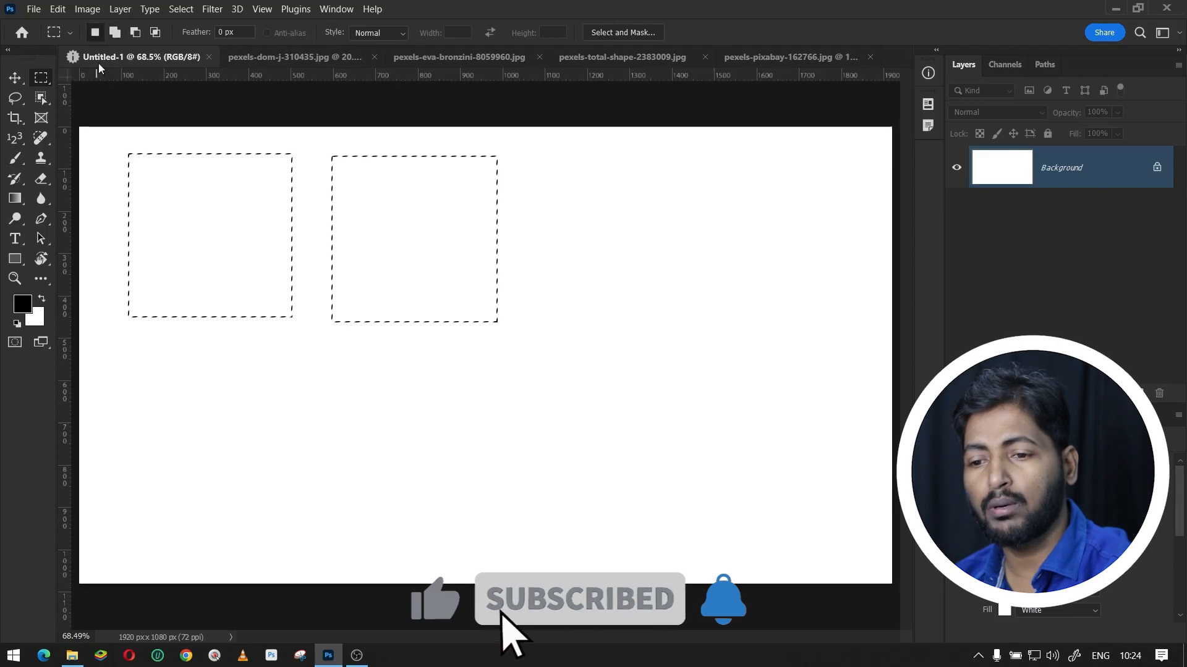
{"action": "left_click_drag", "start_coordinate": [125, 350], "coordinate": [339, 480]}
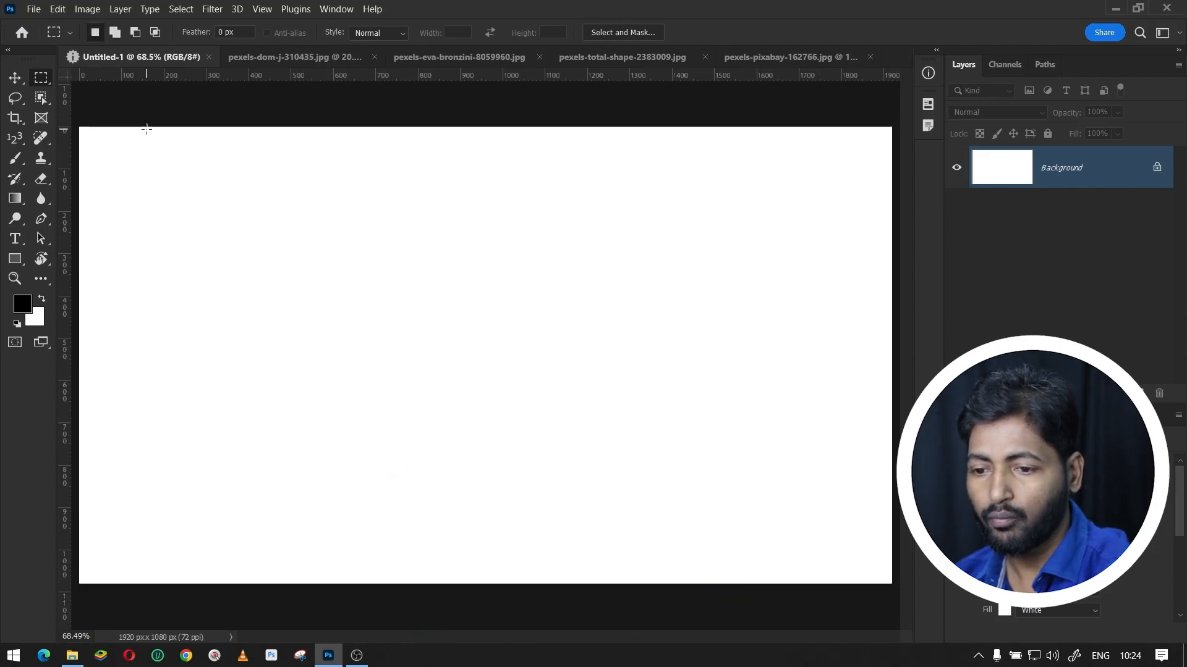
Select two adjacent squares, subtract their lower part and a horizontal band across both in Subtract from Selection mode, and deselect
{"action": "left_click", "coordinate": [136, 32]}
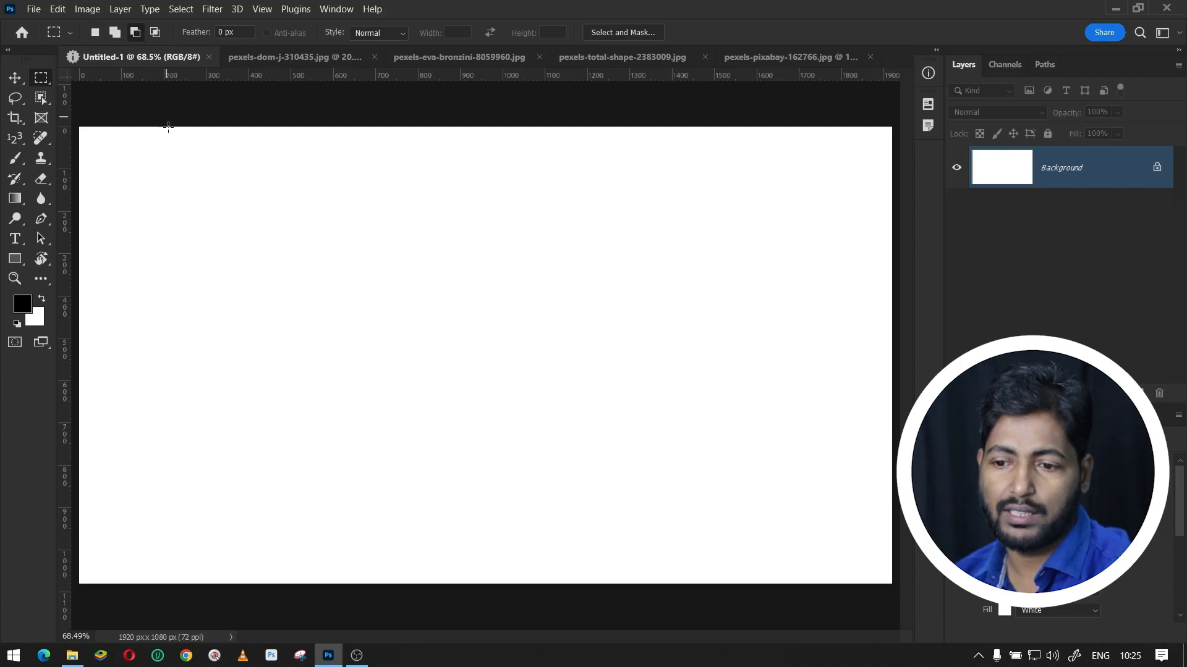
{"action": "left_click_drag", "start_coordinate": [159, 162], "coordinate": [314, 315]}
{"action": "left_click_drag", "start_coordinate": [400, 163], "coordinate": [539, 327]}
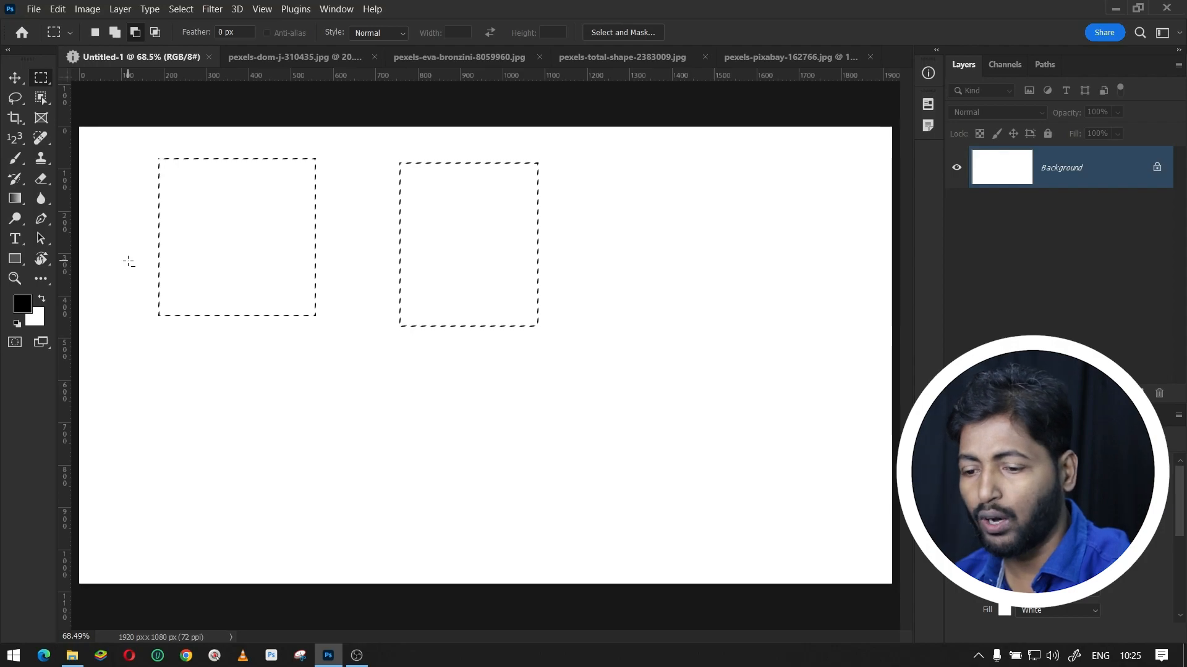
{"action": "left_click_drag", "start_coordinate": [126, 258], "coordinate": [596, 379]}
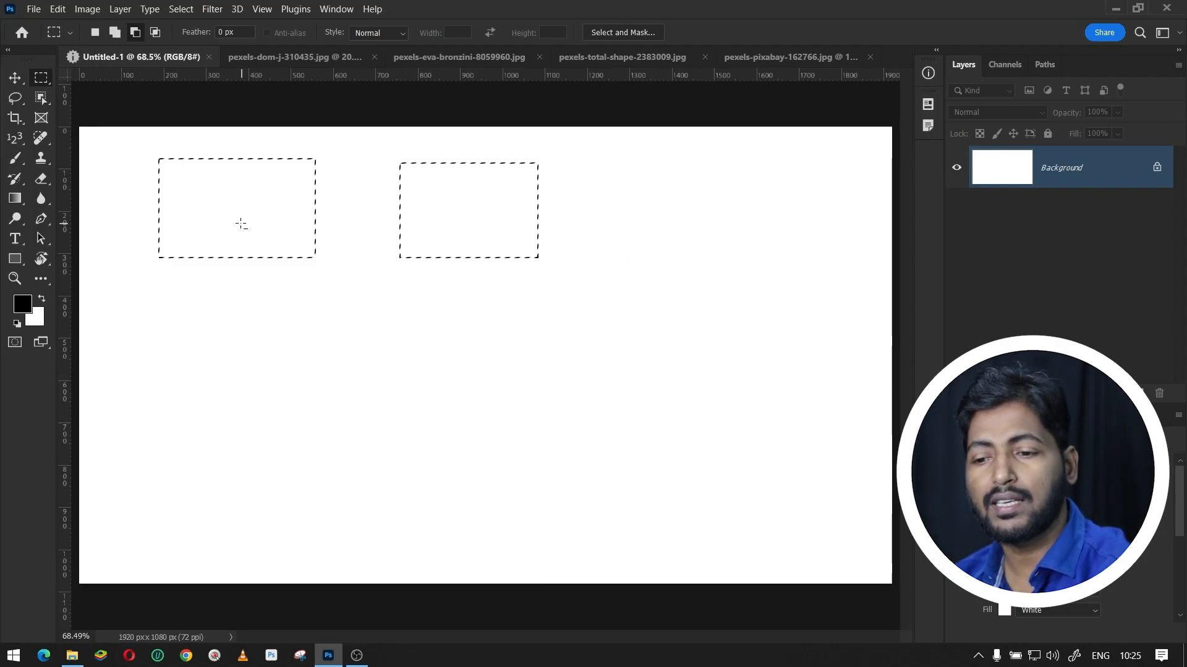
{"action": "left_click_drag", "start_coordinate": [119, 188], "coordinate": [624, 232]}
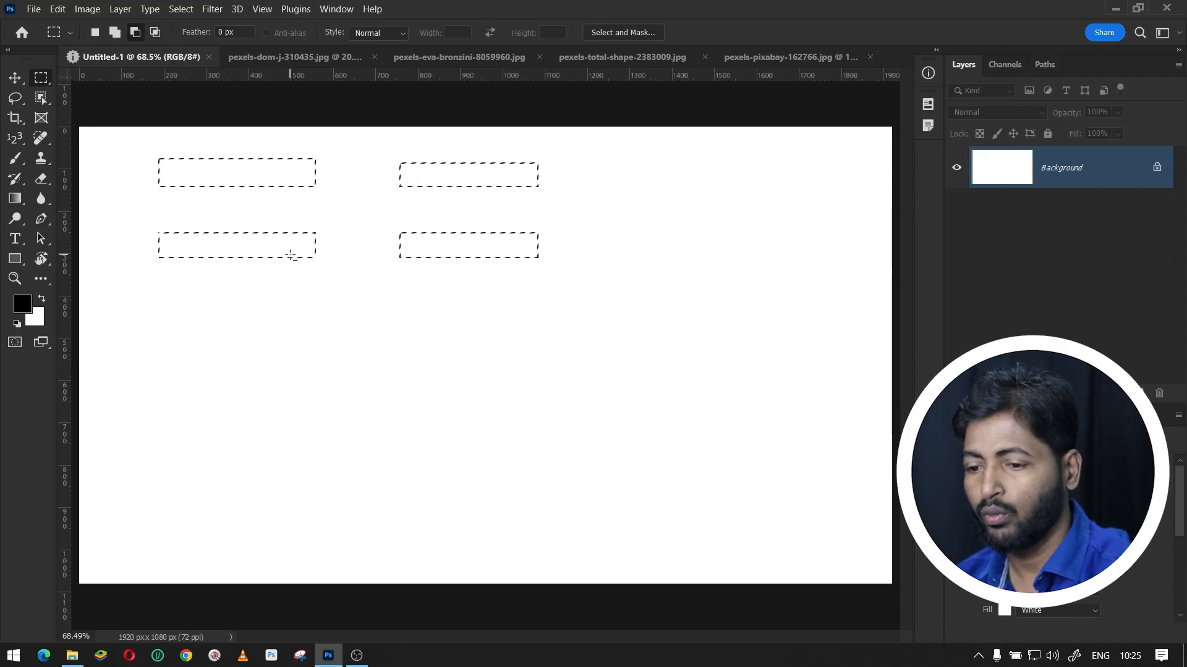
{"action": "key", "text": "ctrl+d"}
Draw a large rectangular selection and reduce it with an overlapping and a smaller inner rectangle in Intersect with Selection mode
{"action": "left_click_drag", "start_coordinate": [199, 180], "coordinate": [456, 398]}
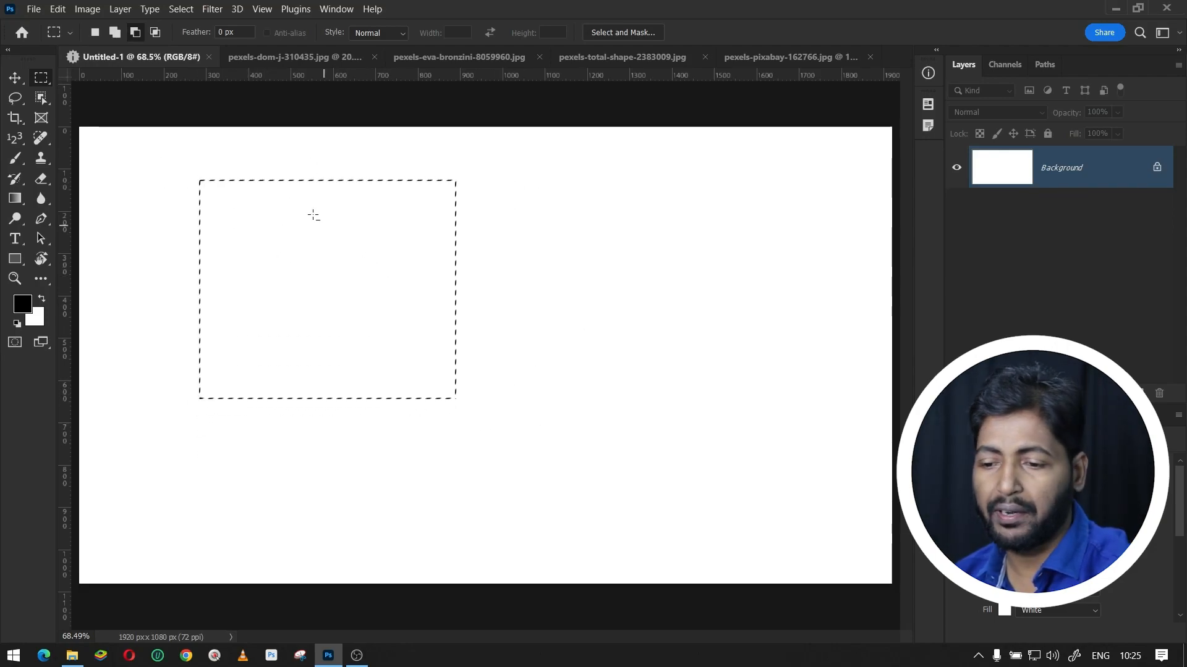
{"action": "left_click", "coordinate": [156, 32]}
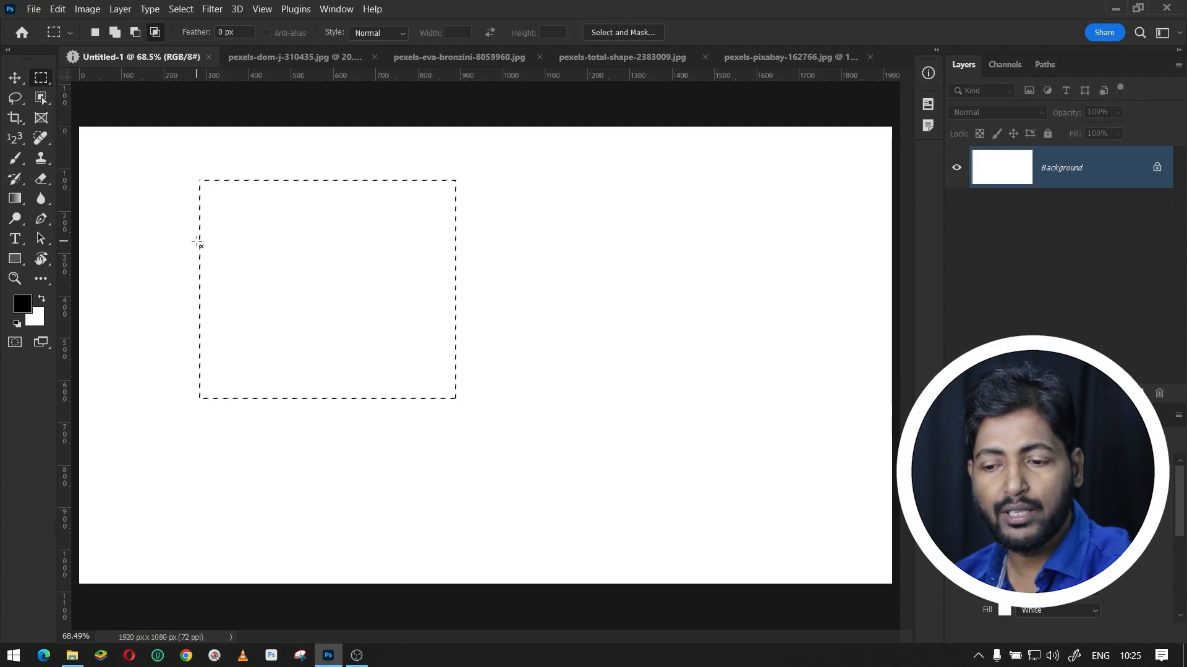
{"action": "left_click_drag", "start_coordinate": [305, 272], "coordinate": [604, 531]}
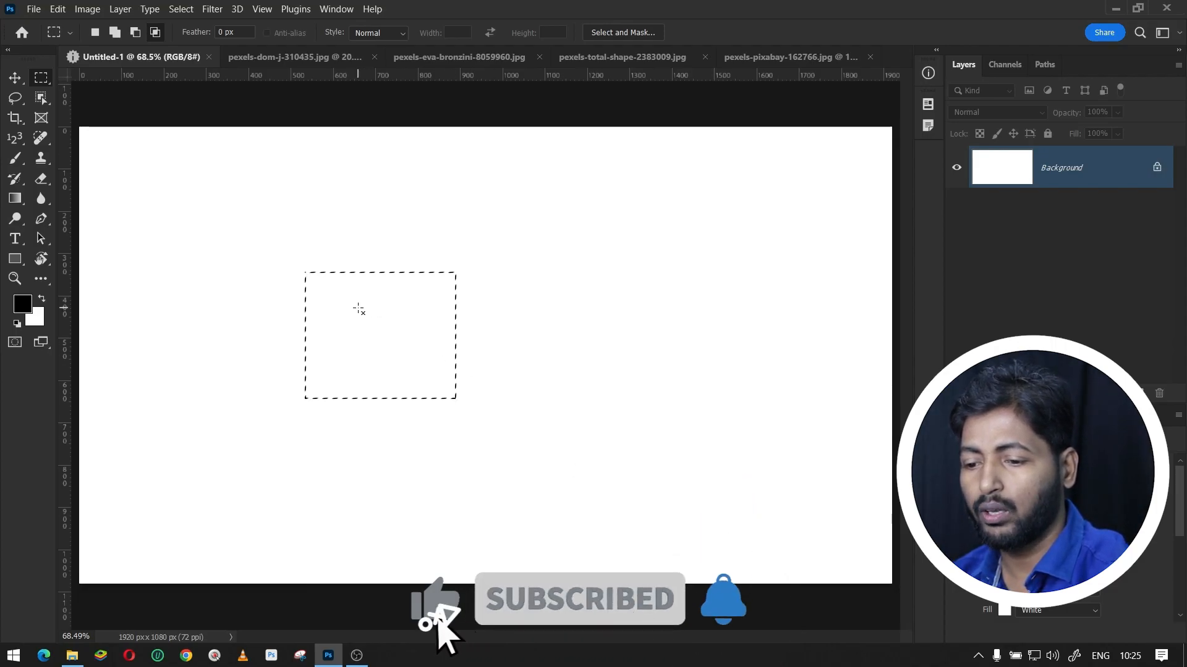
{"action": "left_click_drag", "start_coordinate": [361, 303], "coordinate": [442, 378]}
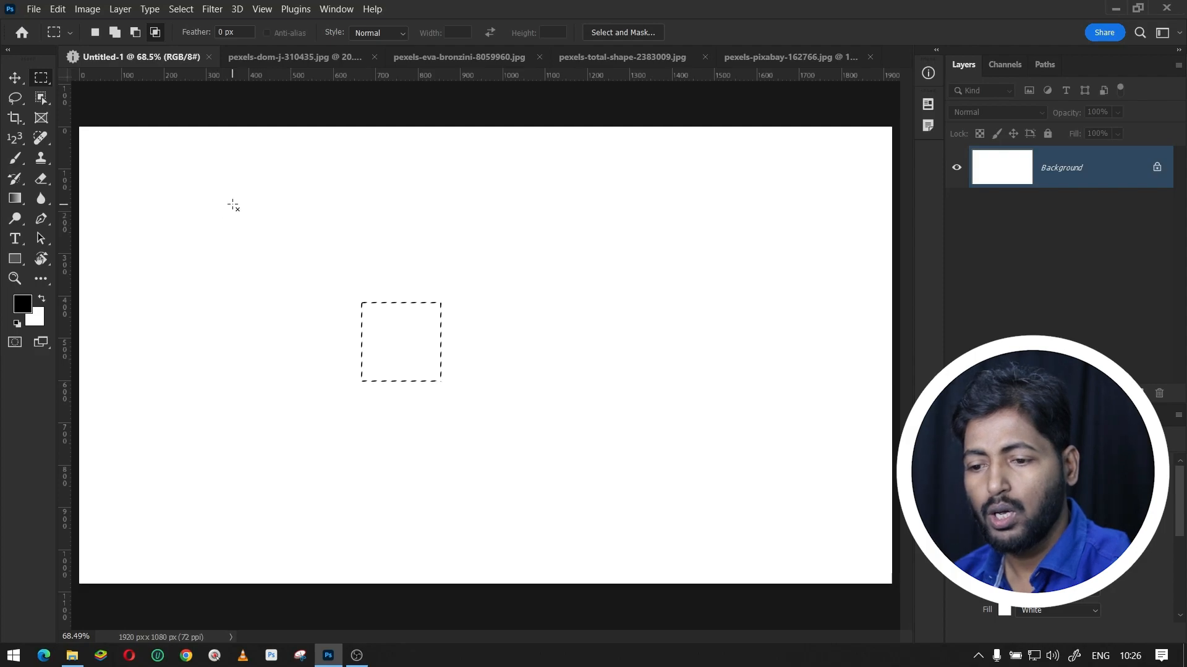
Try to intersect the selection with a small rectangle outside it, and draw a larger rectangular selection and deselect it
{"action": "left_click_drag", "start_coordinate": [228, 190], "coordinate": [261, 246]}
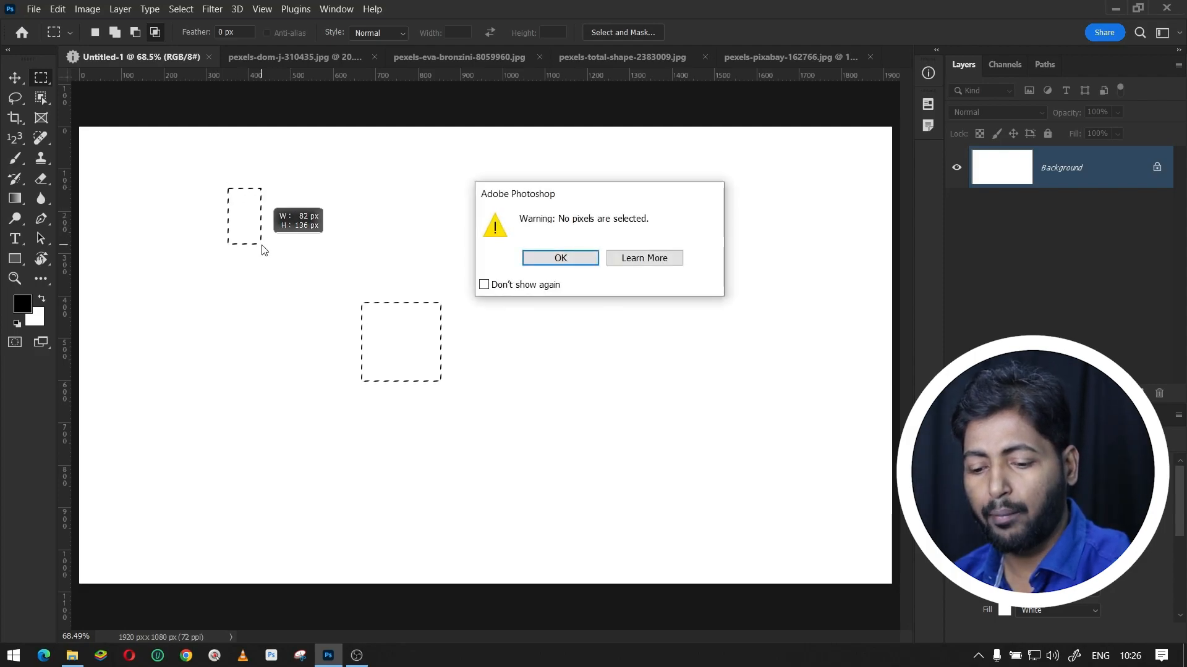
{"action": "left_click", "coordinate": [554, 253]}
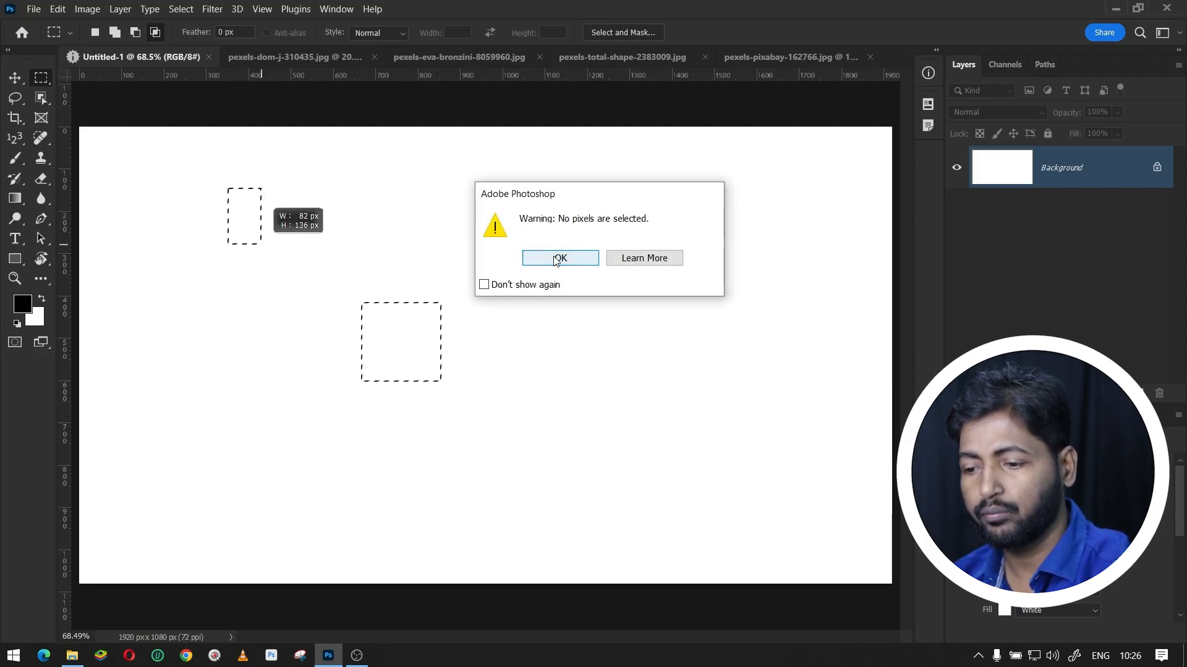
{"action": "left_click_drag", "start_coordinate": [161, 162], "coordinate": [452, 390]}
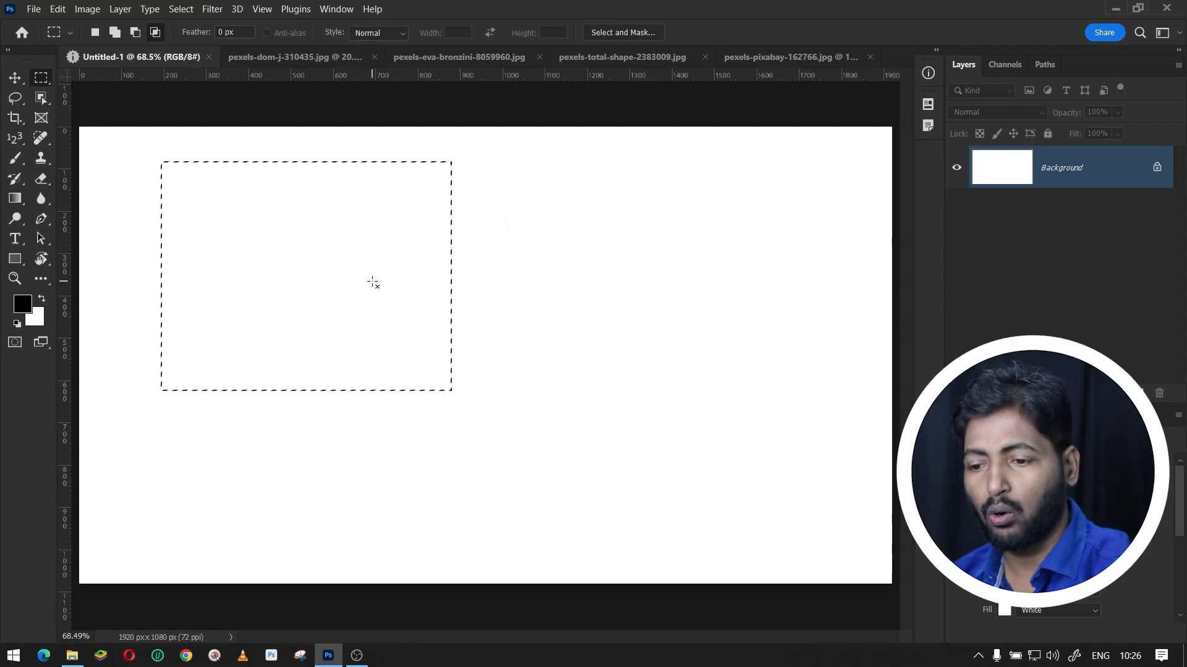
{"action": "left_click", "coordinate": [183, 10]}
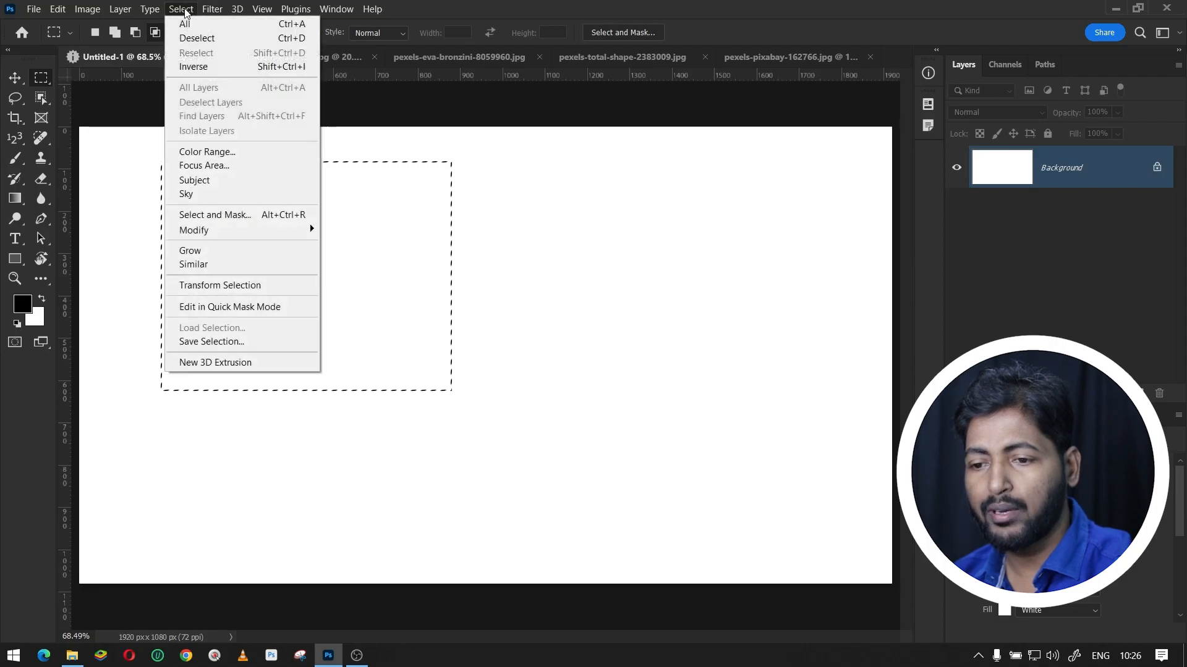
{"action": "left_click", "coordinate": [214, 39]}
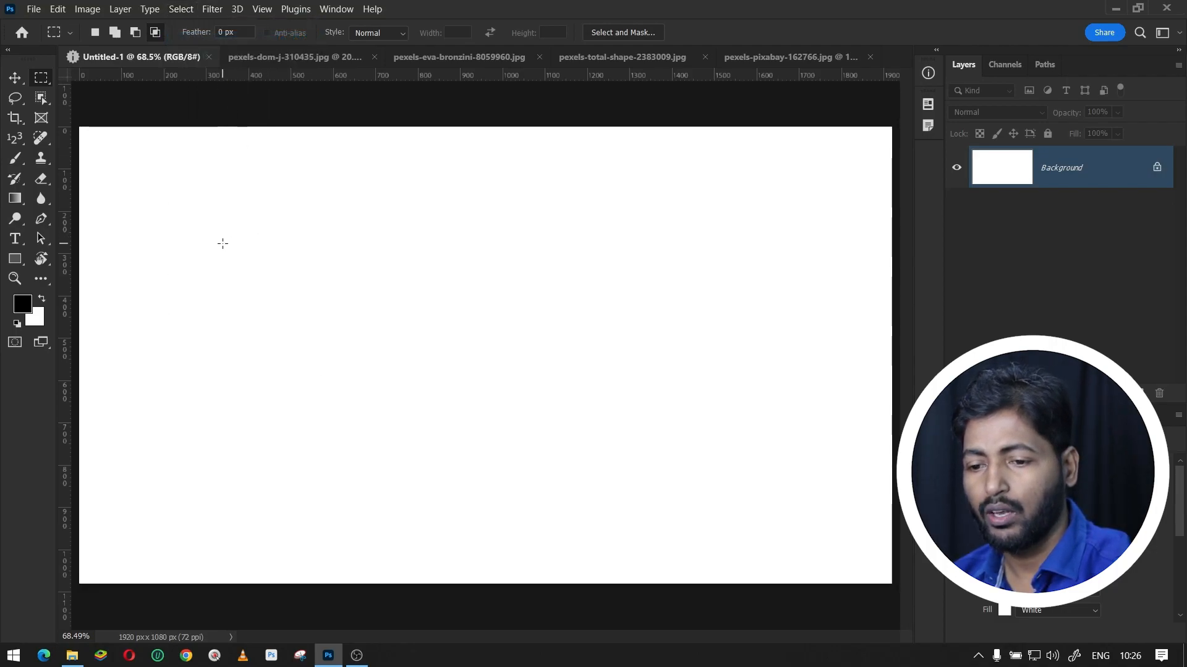
Select a row of six small rectangles across the canvas, starting in New Selection mode and adding each one to the selection
{"action": "left_click", "coordinate": [95, 34]}
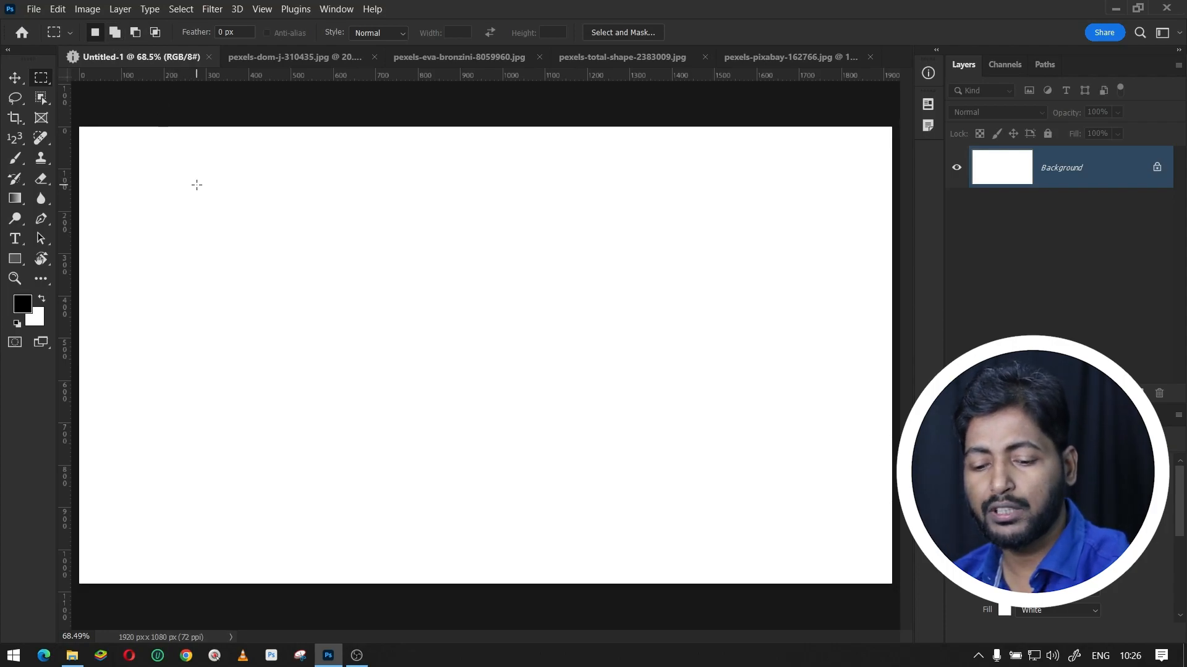
{"action": "left_click_drag", "start_coordinate": [181, 174], "coordinate": [252, 244]}
{"action": "left_click_drag", "start_coordinate": [286, 183], "coordinate": [330, 251]}
{"action": "left_click_drag", "start_coordinate": [369, 190], "coordinate": [436, 269]}
{"action": "left_click_drag", "start_coordinate": [467, 198], "coordinate": [545, 278]}
{"action": "left_click_drag", "start_coordinate": [569, 209], "coordinate": [635, 271]}
{"action": "left_click_drag", "start_coordinate": [676, 221], "coordinate": [775, 291]}
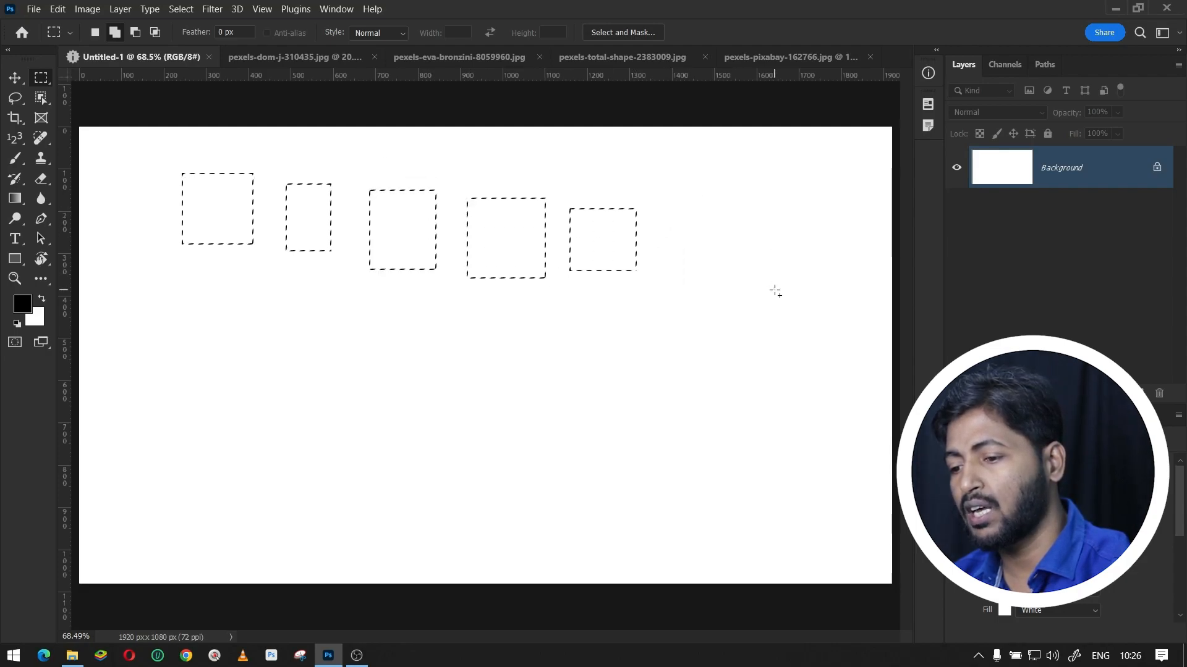
Subtract rectangular areas from the lower parts of the six selected rectangles
{"action": "left_click_drag", "start_coordinate": [169, 227], "coordinate": [263, 280], "text": "alt"}
{"action": "left_click_drag", "start_coordinate": [278, 236], "coordinate": [352, 282], "text": "alt"}
{"action": "left_click_drag", "start_coordinate": [362, 252], "coordinate": [552, 308], "text": "alt"}
{"action": "left_click_drag", "start_coordinate": [603, 264], "coordinate": [683, 323], "text": "alt"}
{"action": "left_click_drag", "start_coordinate": [708, 271], "coordinate": [803, 321], "text": "alt"}
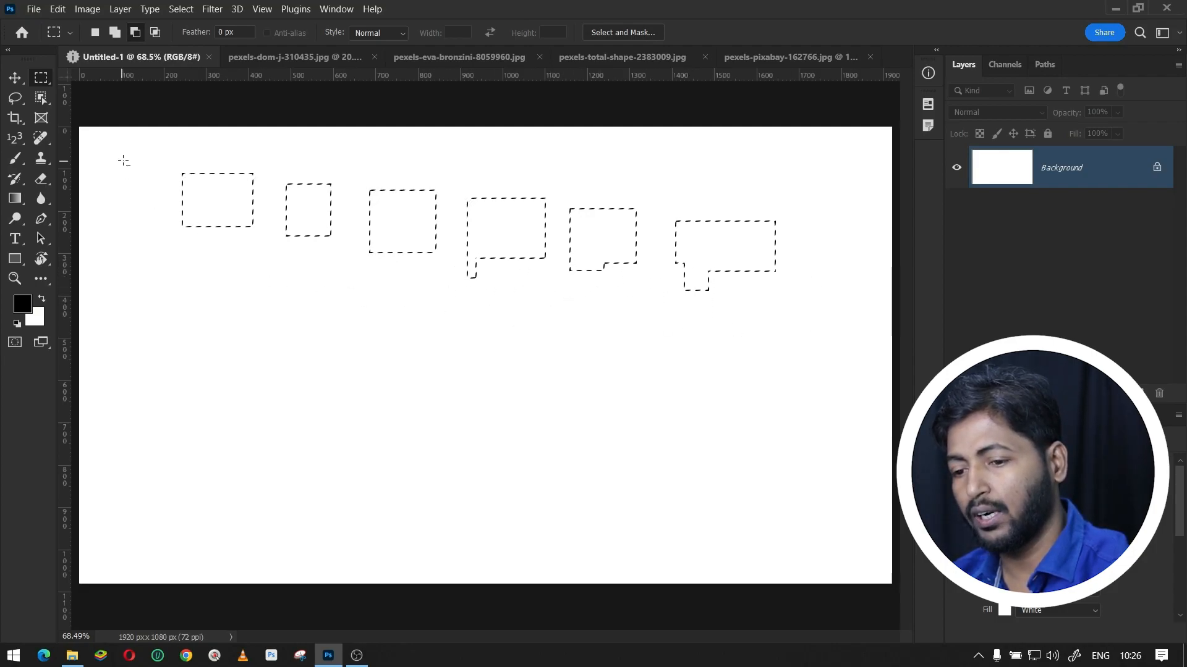
Subtract one large rectangle covering the whole row of selections and clear any remaining selection
{"action": "left_click_drag", "start_coordinate": [137, 154], "coordinate": [820, 396], "text": "alt"}
{"action": "left_click", "coordinate": [561, 258]}
{"action": "left_click_drag", "start_coordinate": [362, 252], "coordinate": [557, 429]}
{"action": "left_click", "coordinate": [377, 268]}
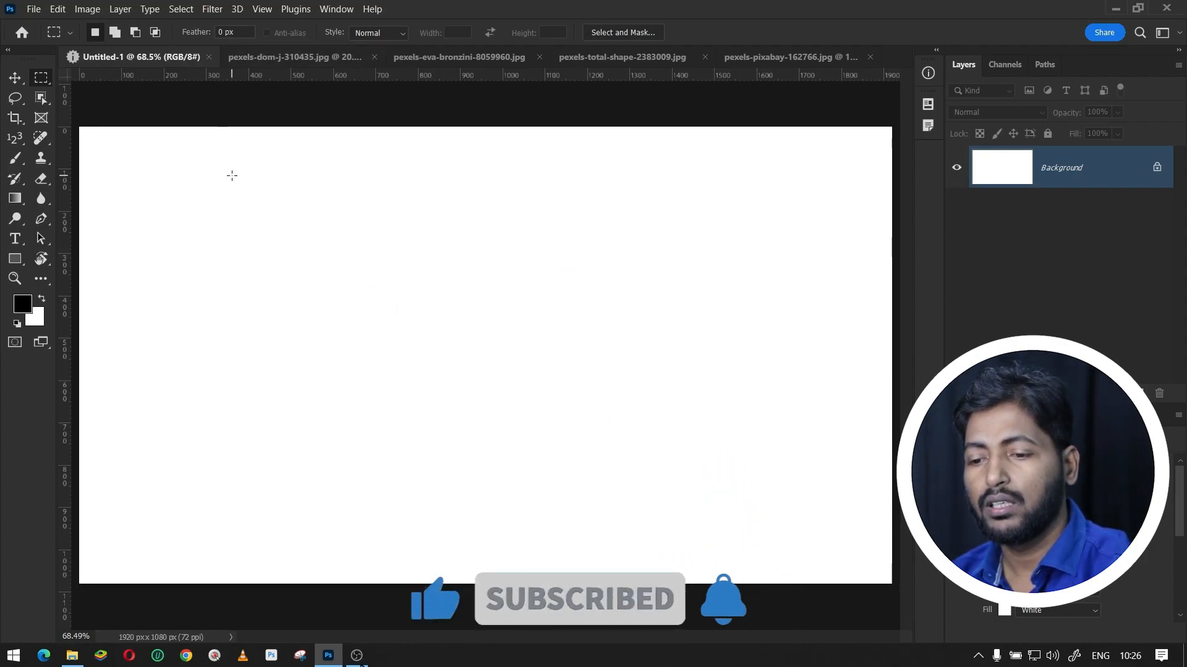
Select a square with 0 px feather, add a black (000000) Solid Color fill layer, and inspect its edge up close
{"action": "left_click_drag", "start_coordinate": [231, 176], "coordinate": [418, 363], "text": "shift"}
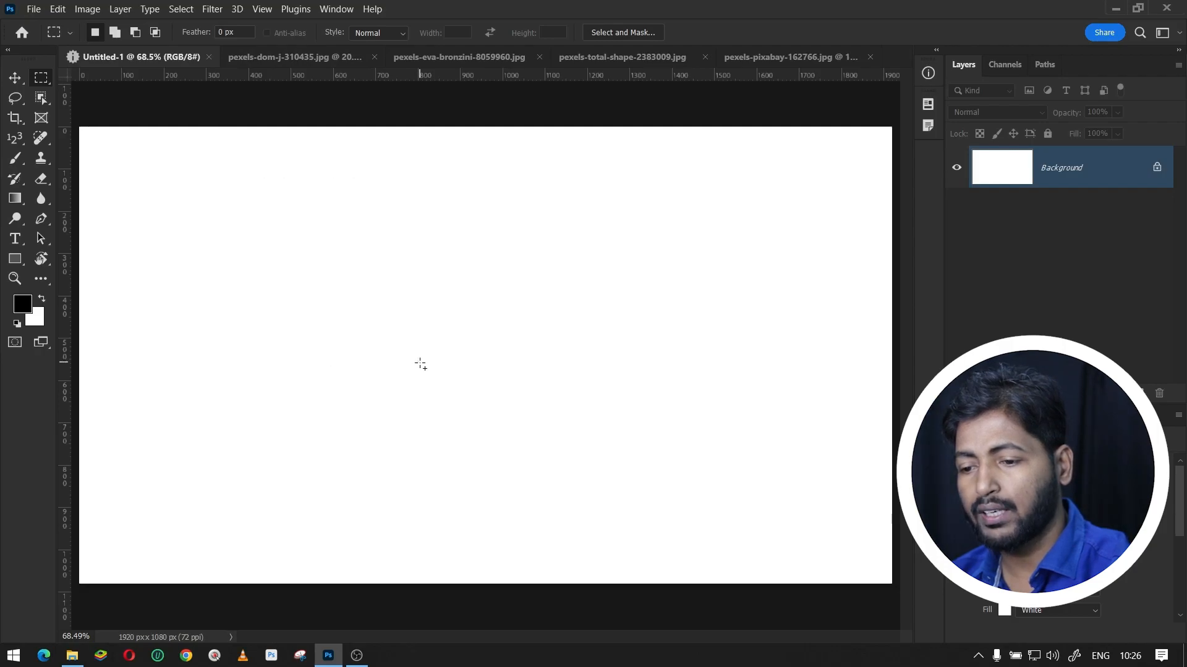
{"action": "left_click", "coordinate": [1092, 393]}
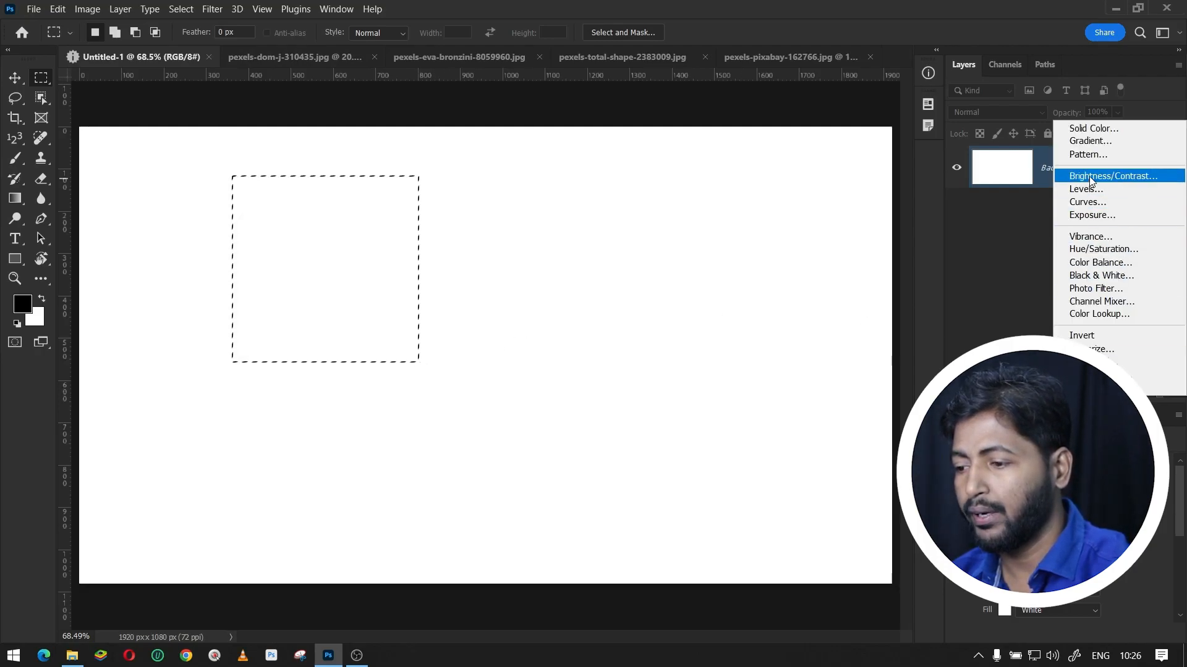
{"action": "left_click", "coordinate": [1088, 128]}
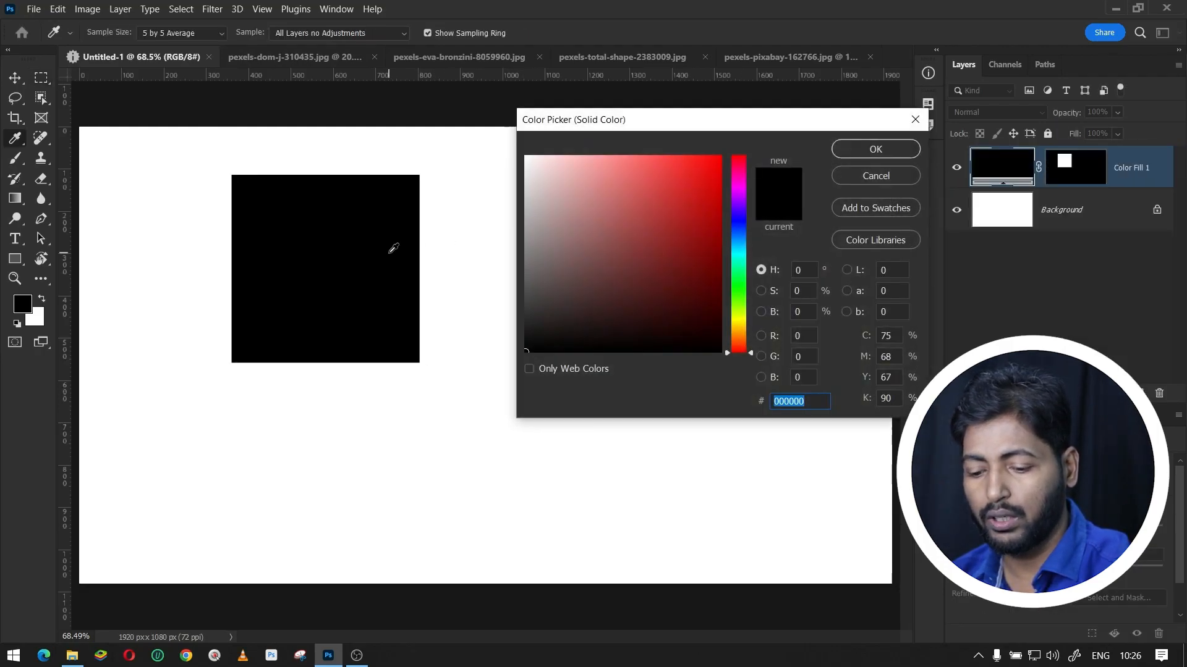
{"action": "left_click", "coordinate": [876, 149]}
{"action": "scroll", "coordinate": [458, 191], "scroll_direction": "up", "scroll_amount": 5}
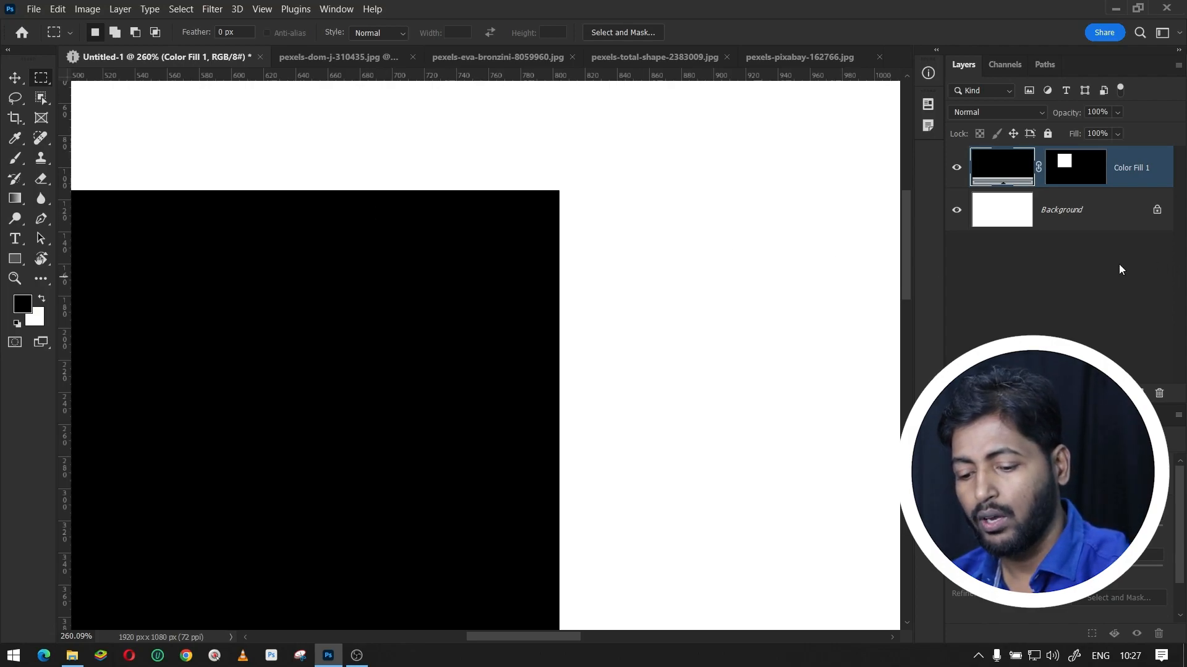
Undo the solid colour fill layer and deselect the square
{"action": "key", "text": "ctrl+z"}
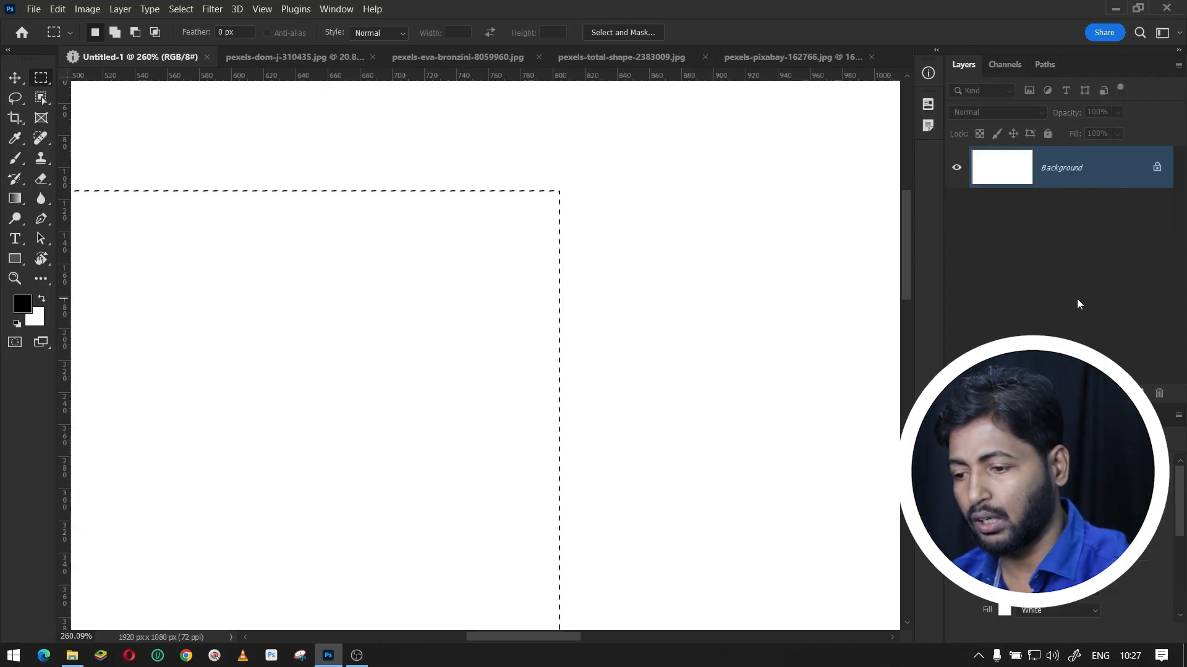
{"action": "scroll", "coordinate": [823, 237], "scroll_direction": "down", "scroll_amount": 3}
{"action": "key", "text": "ctrl+d"}
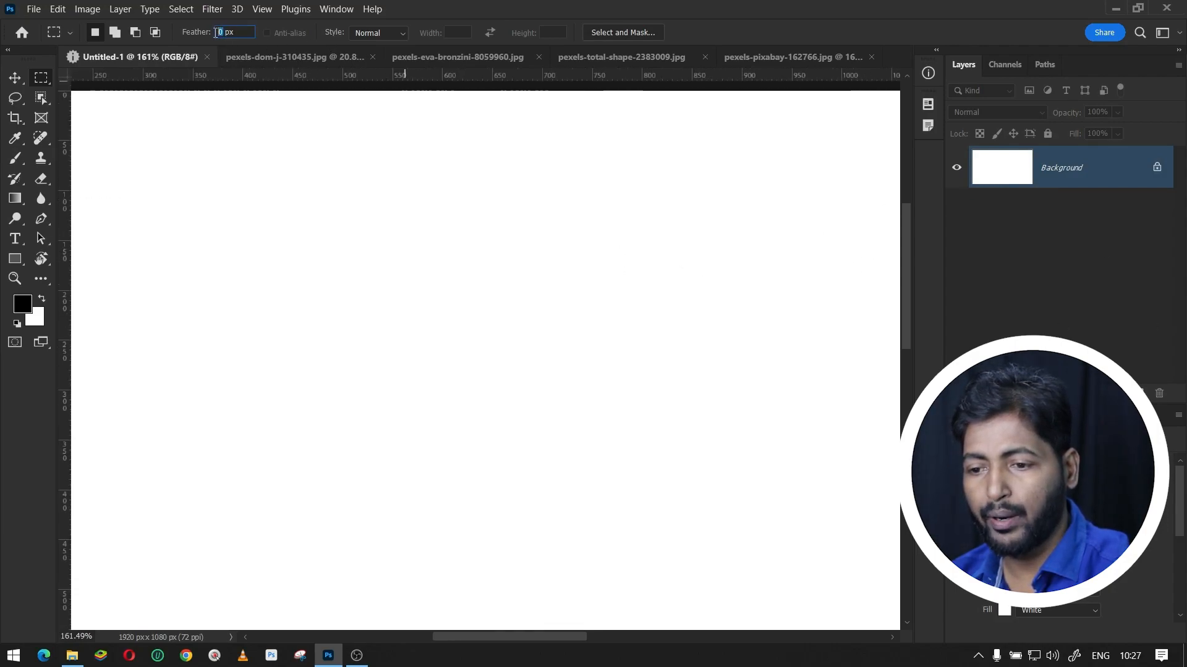
Select a square with 10 px feather, fill it with a black (000000) Solid Color layer, and delete the layer after inspecting its edge
{"action": "type", "text": "10"}
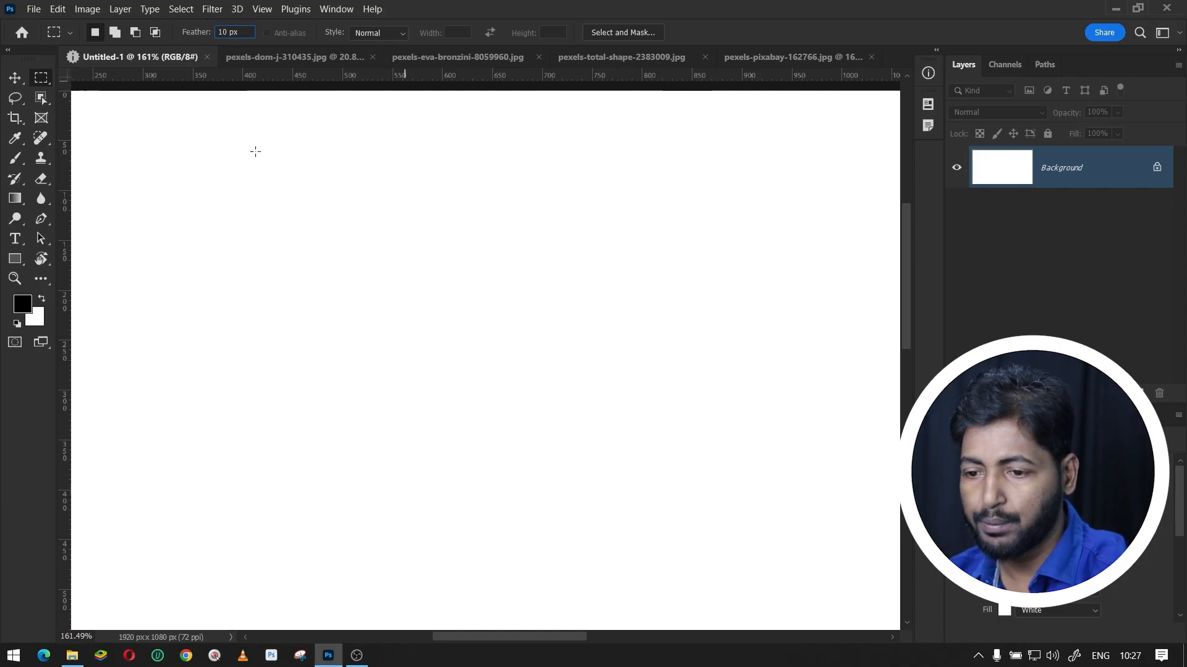
{"action": "left_click_drag", "start_coordinate": [244, 173], "coordinate": [539, 468]}
{"action": "left_click", "coordinate": [1109, 393]}
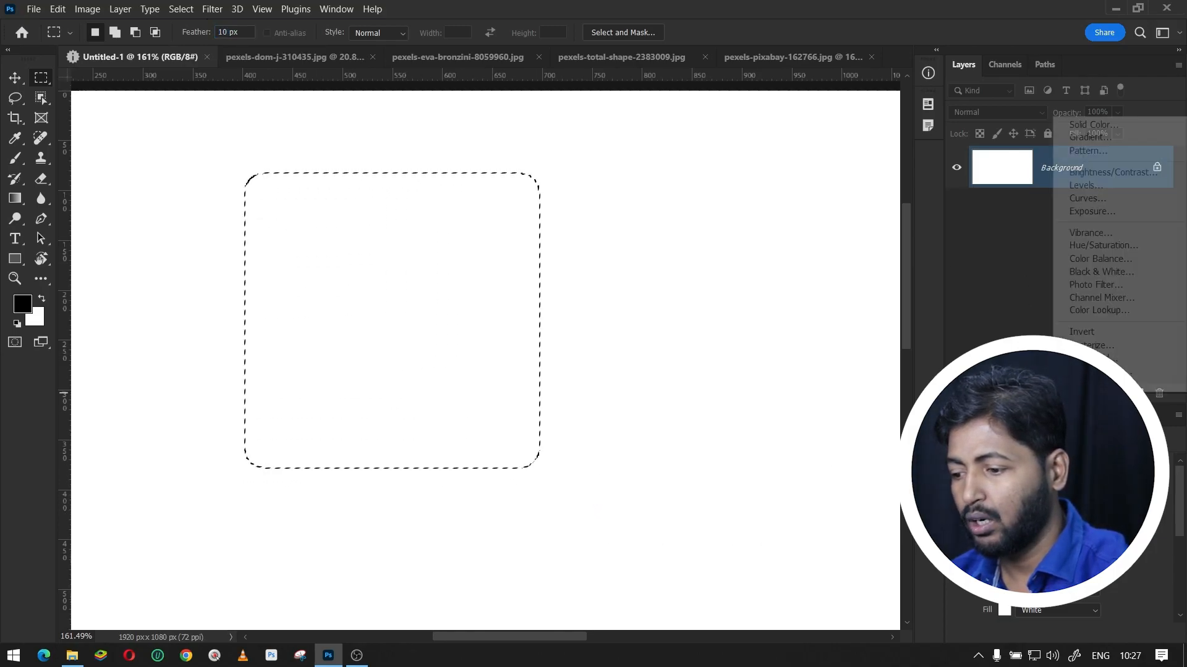
{"action": "left_click", "coordinate": [1091, 128]}
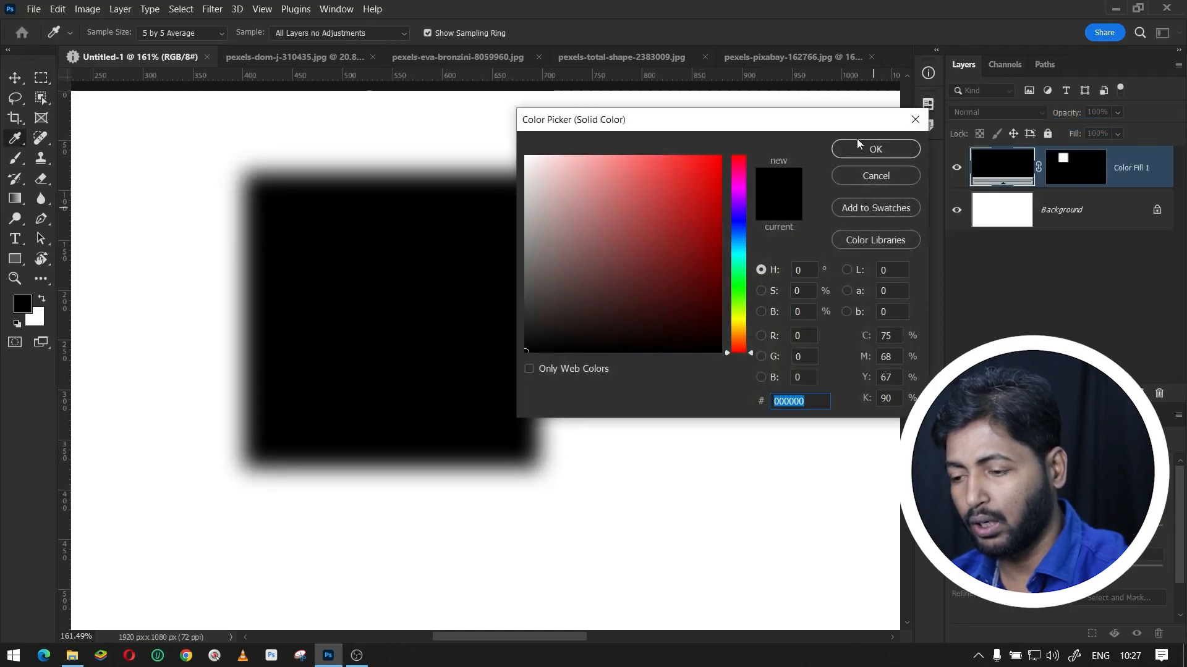
{"action": "left_click", "coordinate": [857, 147]}
{"action": "scroll", "coordinate": [480, 136], "scroll_direction": "up", "scroll_amount": 3}
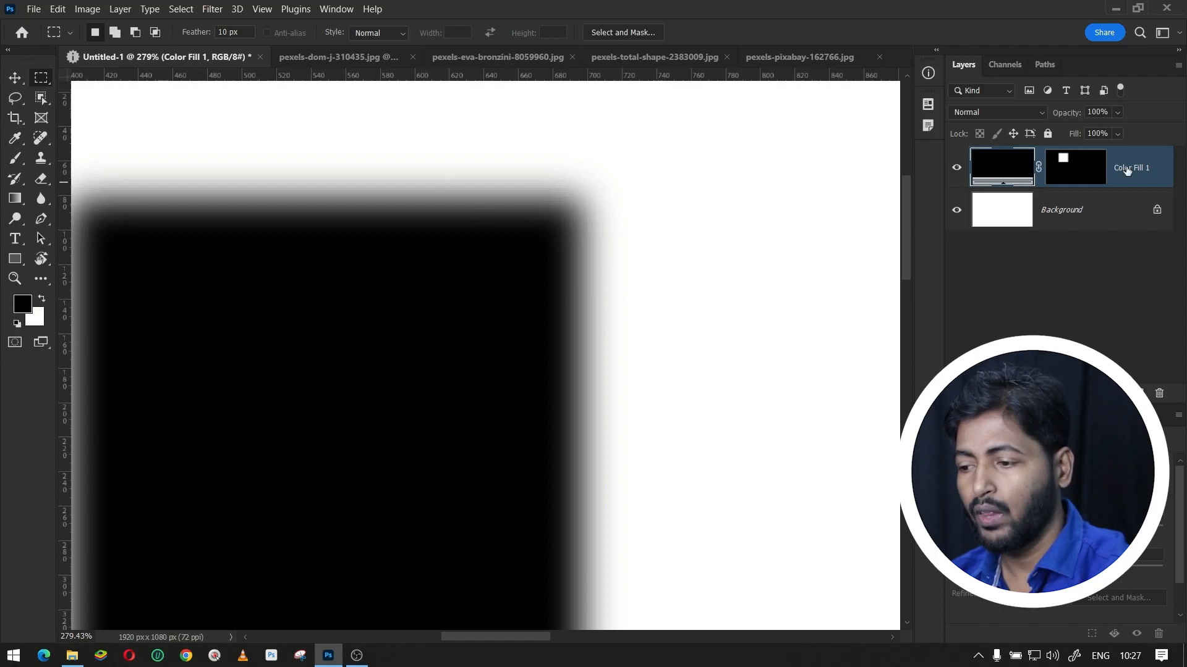
{"action": "left_click_drag", "start_coordinate": [1012, 173], "coordinate": [1158, 393]}
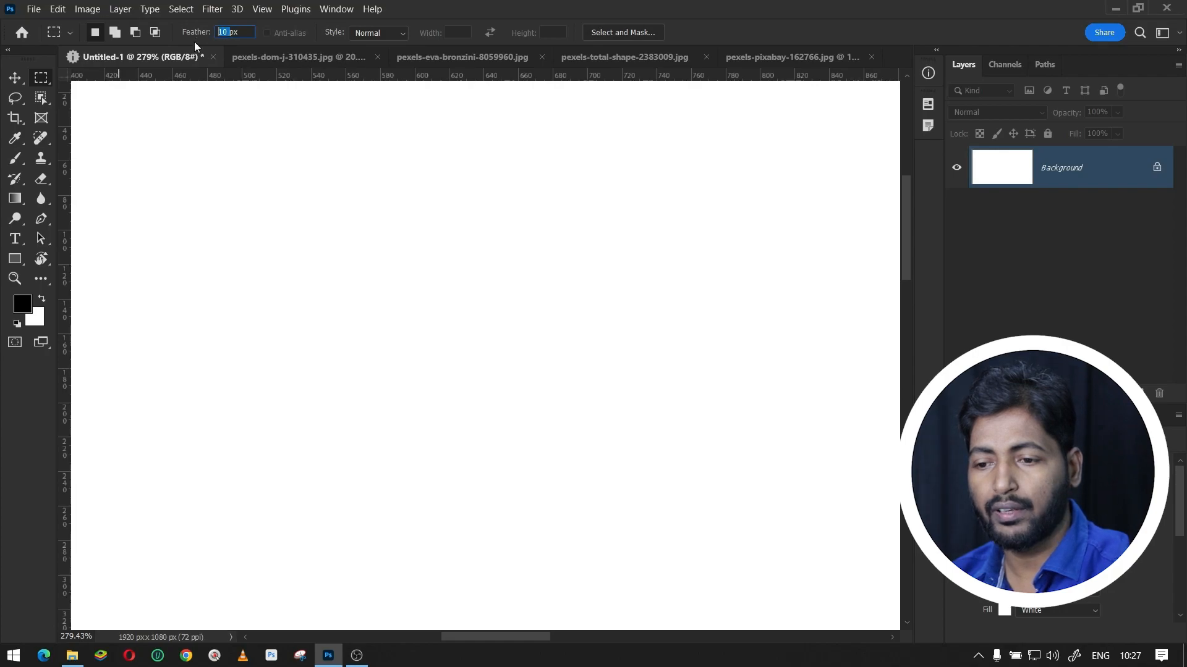
Select a square with 50 px feather and add a black (000000) Solid Color fill layer
{"action": "type", "text": "50"}
{"action": "left_click_drag", "start_coordinate": [204, 179], "coordinate": [494, 453]}
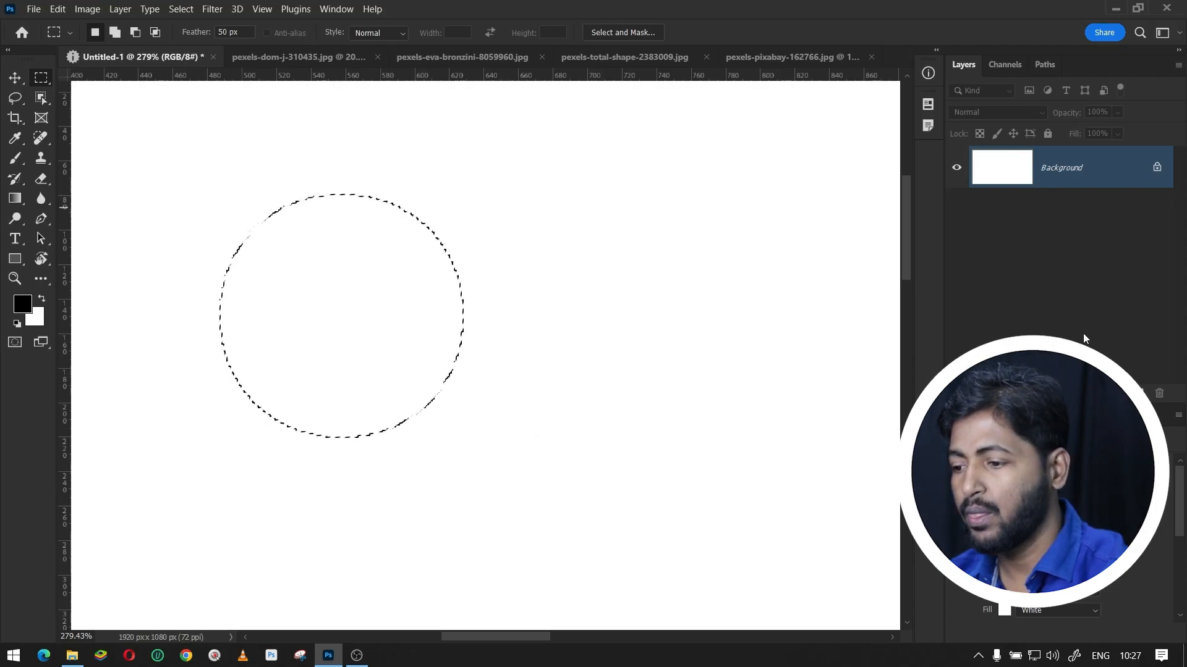
{"action": "left_click", "coordinate": [1109, 393]}
{"action": "left_click", "coordinate": [1135, 124]}
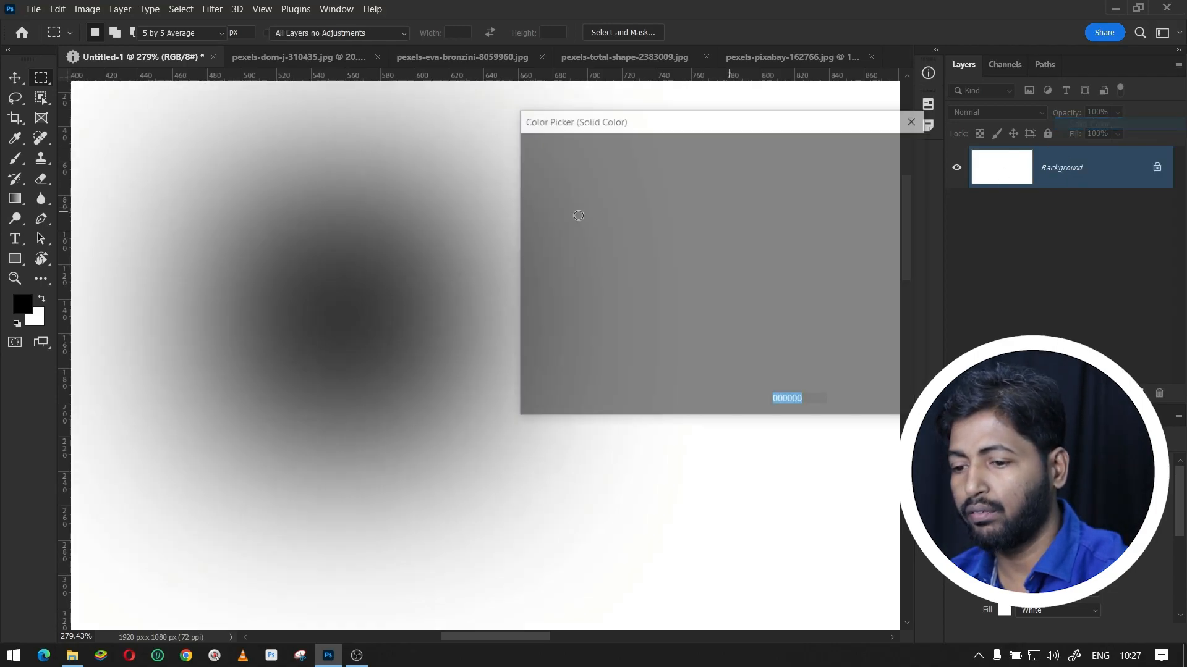
{"action": "left_click", "coordinate": [874, 148]}
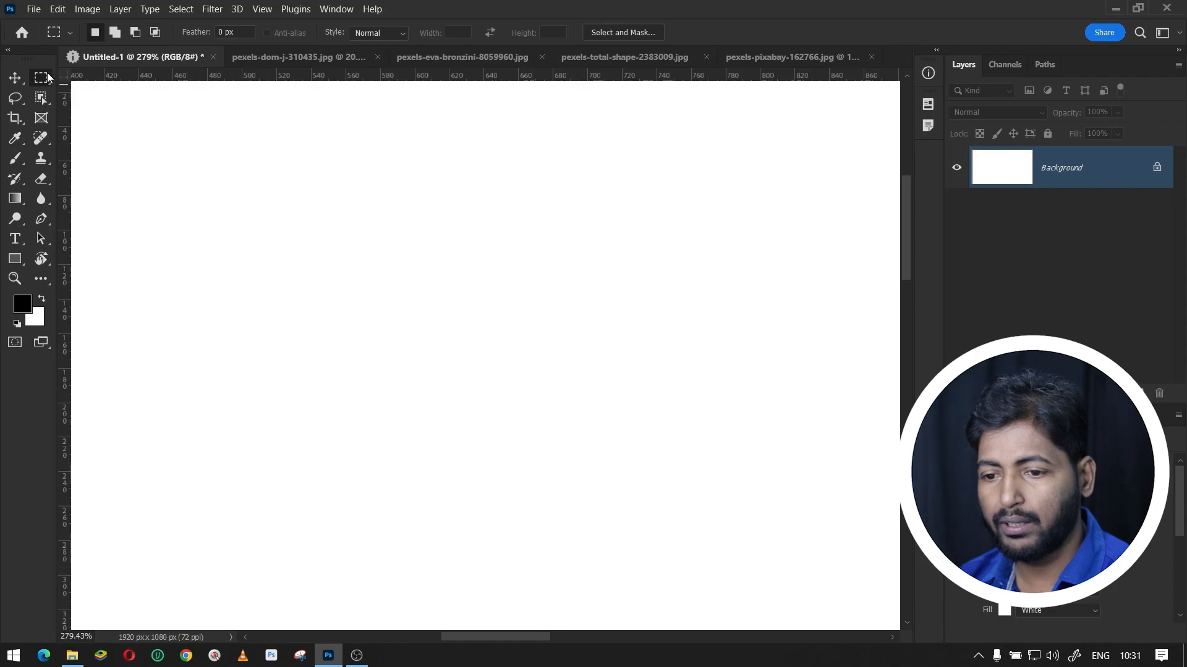
Draw three elliptical selections one after another with the Elliptical Marquee tool in New Selection mode
{"action": "right_click", "coordinate": [47, 78]}
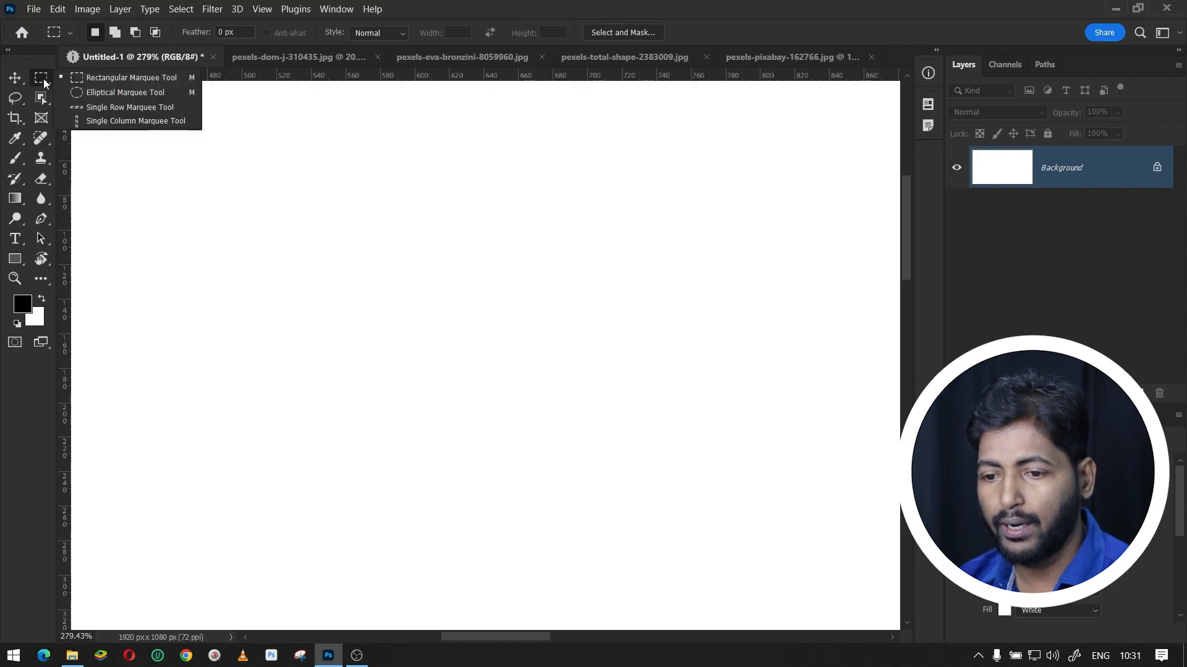
{"action": "left_click", "coordinate": [104, 92]}
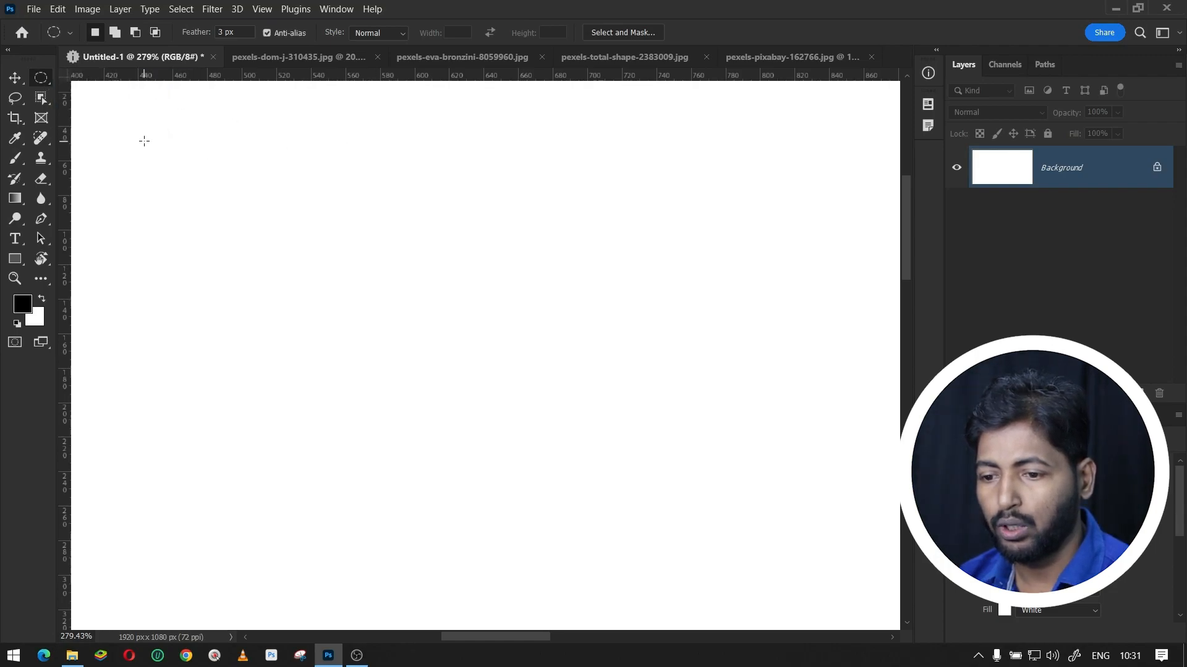
{"action": "left_click_drag", "start_coordinate": [150, 138], "coordinate": [267, 435]}
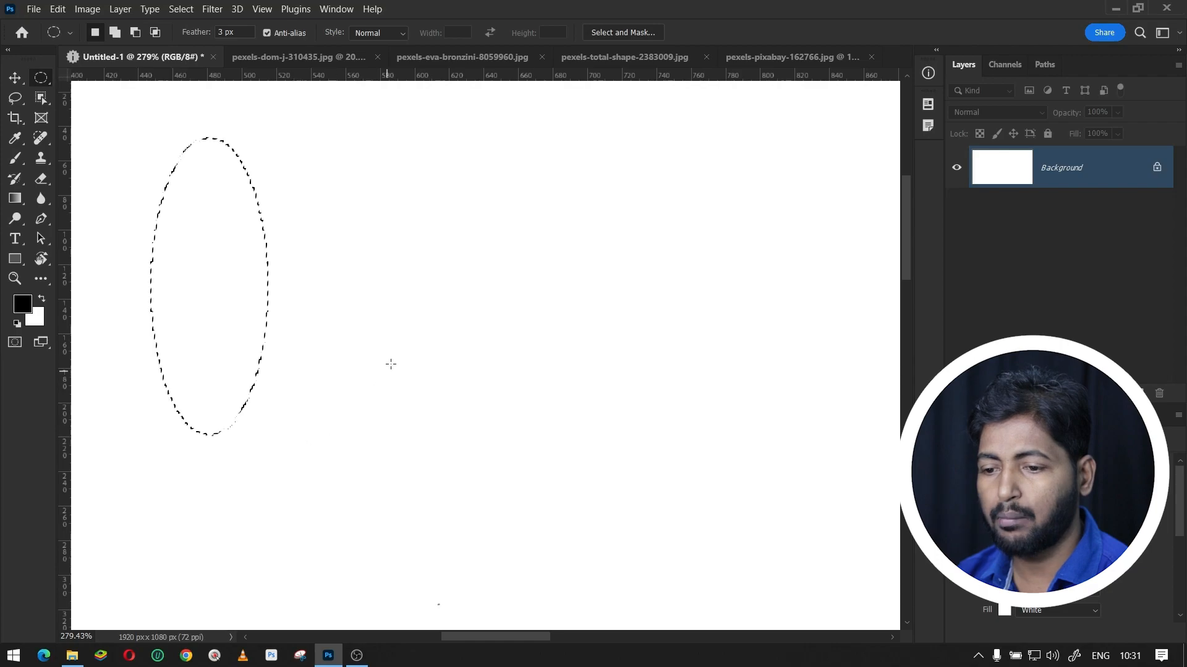
{"action": "left_click_drag", "start_coordinate": [346, 159], "coordinate": [529, 439]}
{"action": "left_click_drag", "start_coordinate": [579, 217], "coordinate": [672, 388]}
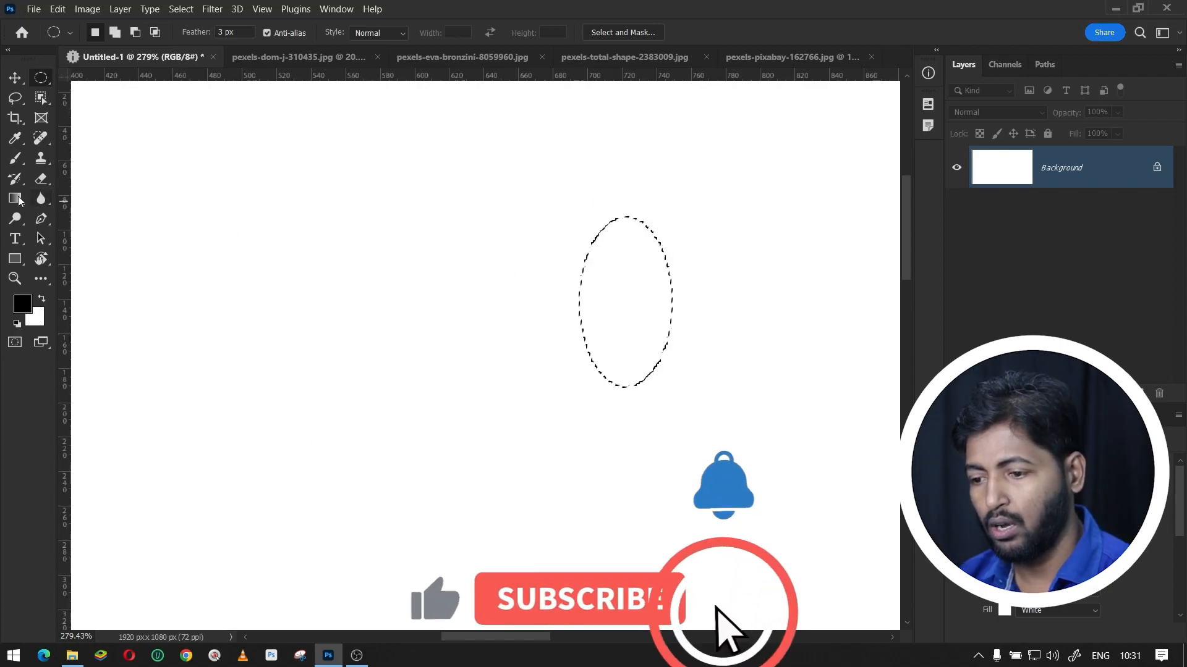
Add three ellipses beside the existing elliptical selection using Add to Selection mode
{"action": "left_click", "coordinate": [115, 32]}
{"action": "left_click_drag", "start_coordinate": [119, 170], "coordinate": [257, 377]}
{"action": "left_click_drag", "start_coordinate": [311, 164], "coordinate": [402, 399]}
{"action": "left_click_drag", "start_coordinate": [439, 192], "coordinate": [538, 465]}
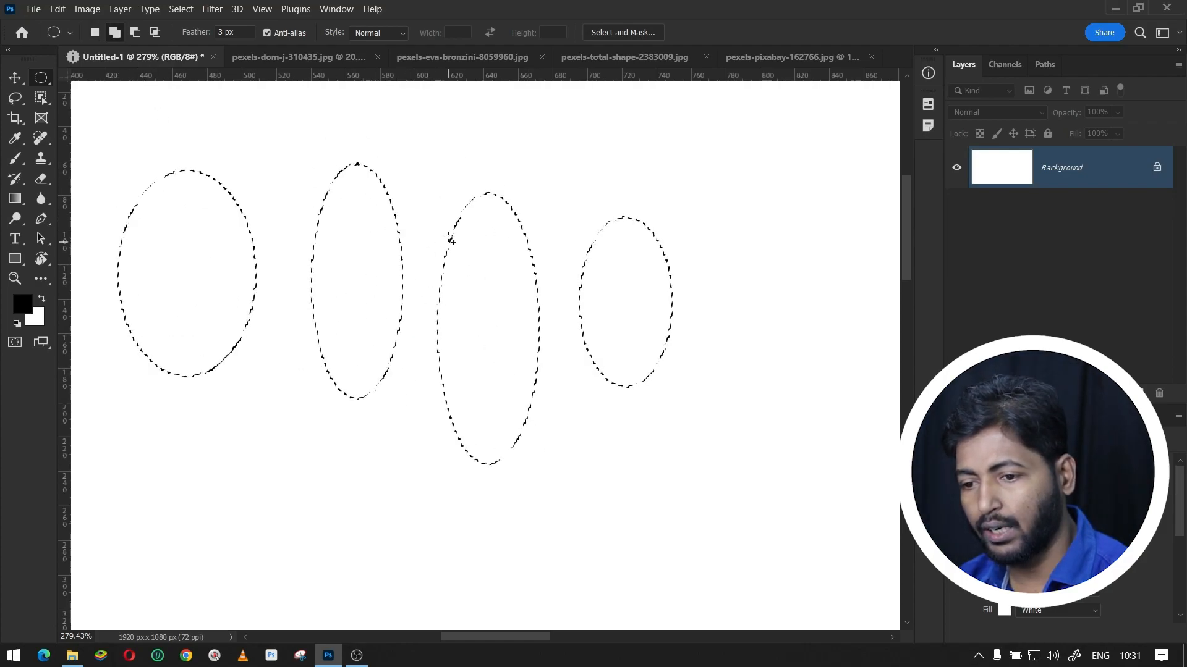
Subtract overlapping ellipses from the four elliptical selections to cut them into crescent-like shapes
{"action": "left_click", "coordinate": [135, 33]}
{"action": "left_click_drag", "start_coordinate": [84, 198], "coordinate": [290, 318]}
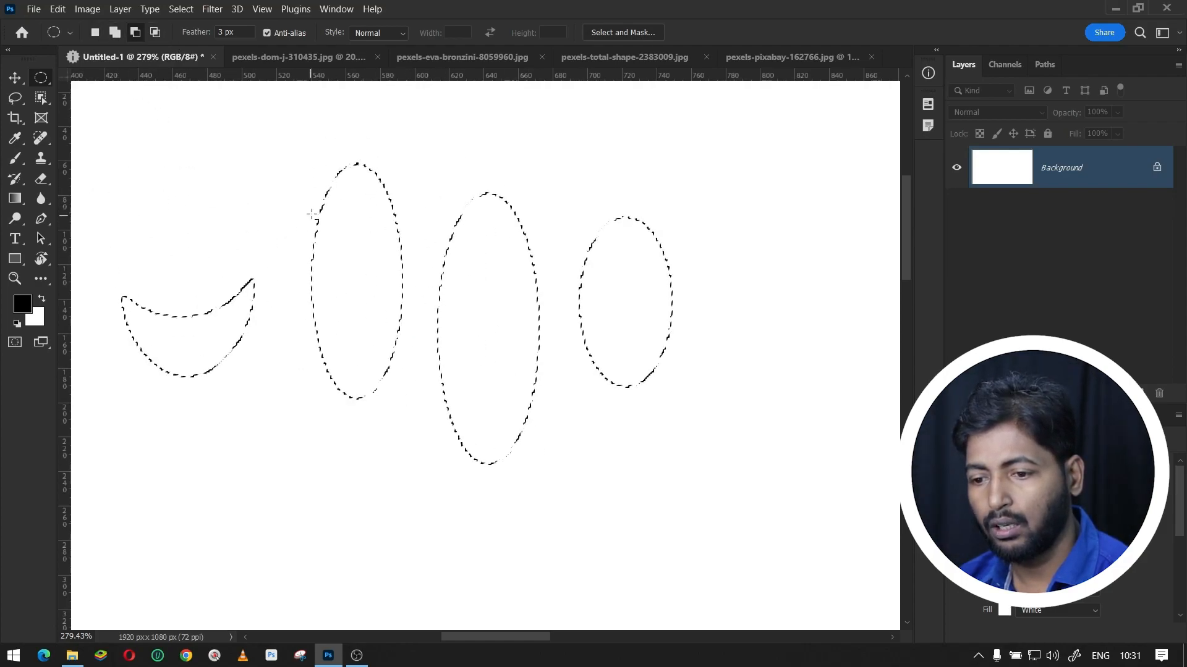
{"action": "left_click_drag", "start_coordinate": [495, 198], "coordinate": [595, 413]}
{"action": "left_click_drag", "start_coordinate": [619, 240], "coordinate": [694, 375]}
{"action": "left_click_drag", "start_coordinate": [107, 193], "coordinate": [433, 529]}
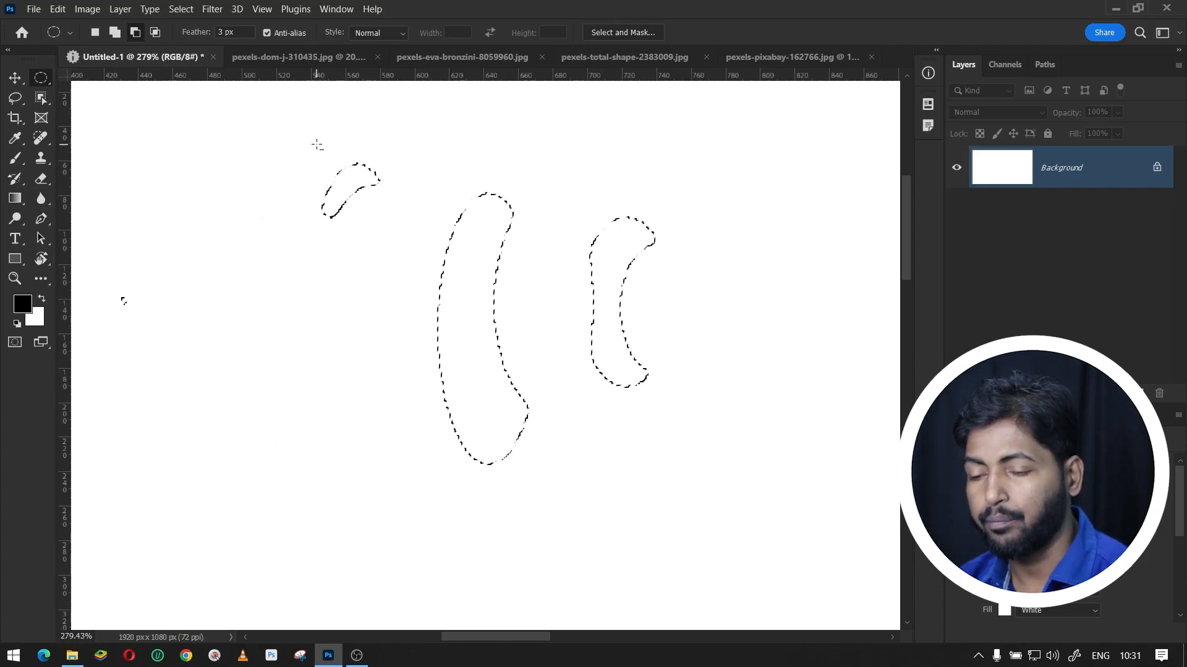
Intersect the selections with three successive ellipses over the lower part of the long middle crescent
{"action": "left_click", "coordinate": [155, 32]}
{"action": "left_click_drag", "start_coordinate": [392, 297], "coordinate": [544, 458]}
{"action": "left_click_drag", "start_coordinate": [468, 385], "coordinate": [559, 472]}
{"action": "left_click_drag", "start_coordinate": [473, 405], "coordinate": [579, 447]}
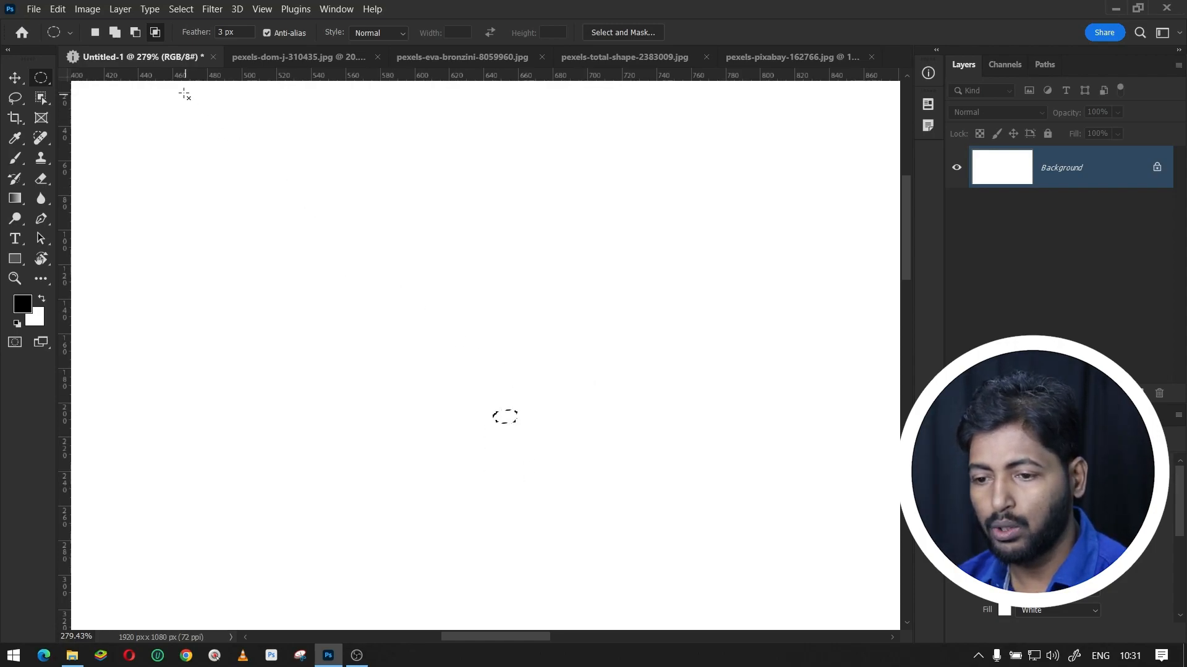
Return to New Selection mode and temporarily switch to adding to place six ellipses around the small remaining selection
{"action": "left_click", "coordinate": [94, 32]}
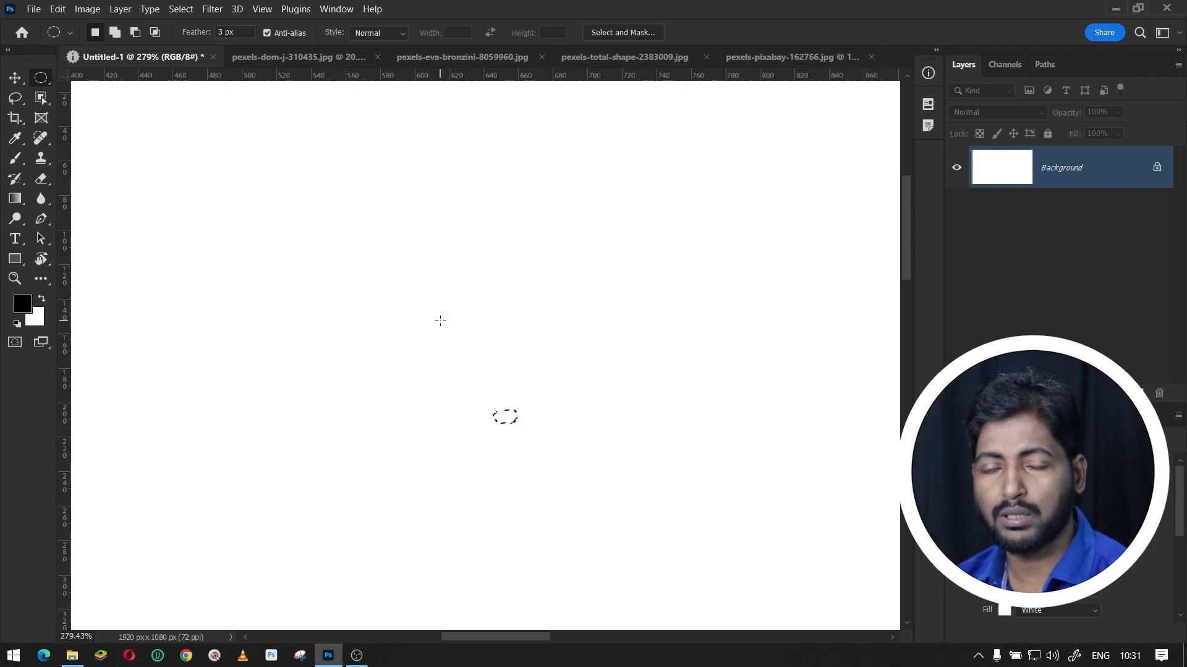
{"action": "key", "text": "shift"}
{"action": "left_click_drag", "start_coordinate": [238, 188], "coordinate": [361, 295]}
{"action": "left_click_drag", "start_coordinate": [433, 181], "coordinate": [562, 300]}
{"action": "left_click_drag", "start_coordinate": [612, 226], "coordinate": [703, 332]}
{"action": "left_click_drag", "start_coordinate": [631, 353], "coordinate": [712, 478]}
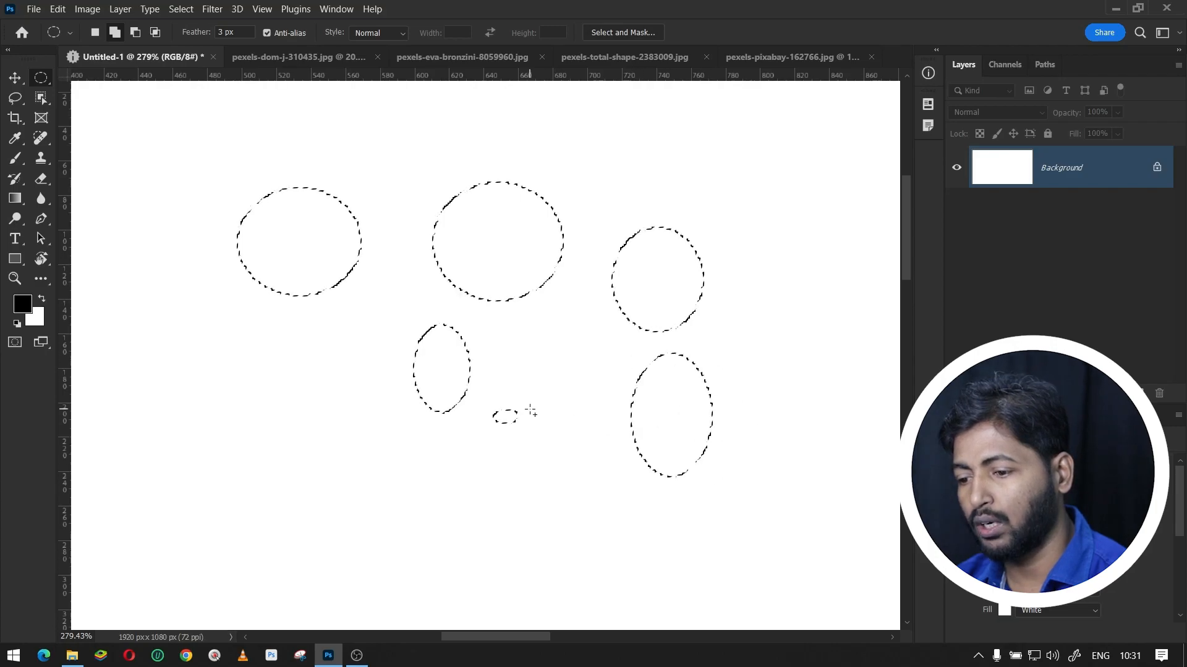
{"action": "left_click_drag", "start_coordinate": [401, 441], "coordinate": [336, 382]}
Temporarily switch to subtracting and cut ellipses out of the two upper-left selections and the two small ones below them
{"action": "key", "text": "alt"}
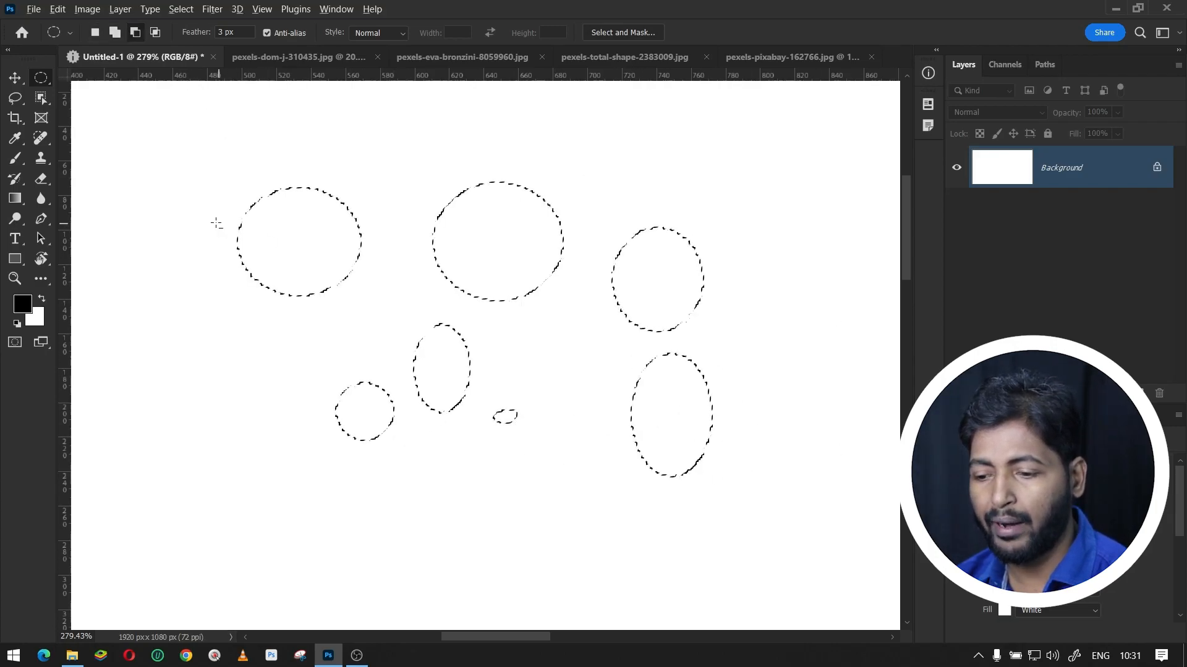
{"action": "left_click_drag", "start_coordinate": [189, 204], "coordinate": [329, 343]}
{"action": "left_click_drag", "start_coordinate": [405, 218], "coordinate": [516, 309]}
{"action": "left_click_drag", "start_coordinate": [339, 345], "coordinate": [436, 446]}
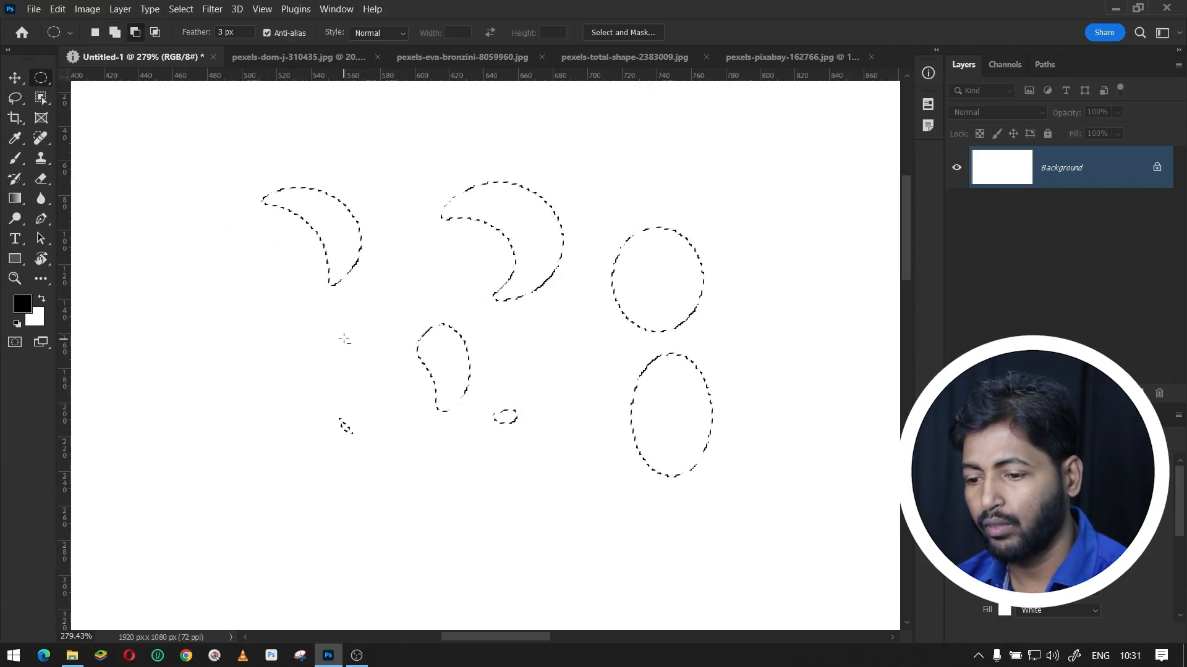
Temporarily switch to intersecting and draw an ellipse over the upper-left crescent selection
{"action": "key", "text": "shift"}
{"action": "key", "text": "shift+alt"}
{"action": "left_click_drag", "start_coordinate": [278, 168], "coordinate": [343, 230]}
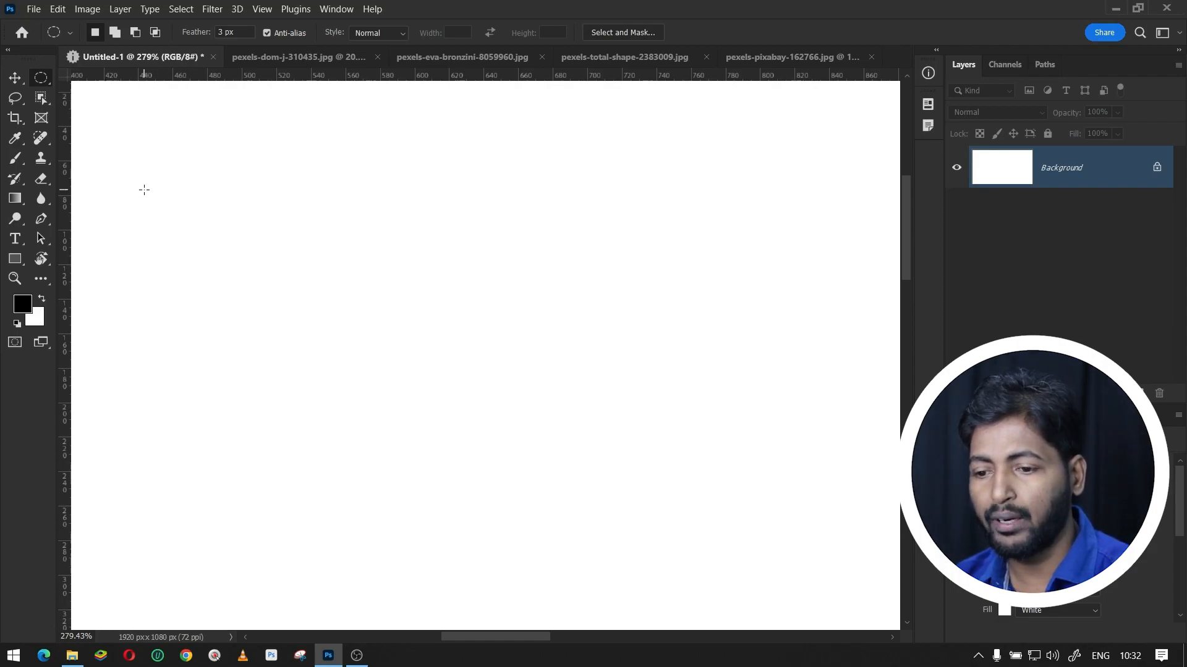
Draw a circular selection and add a rectangle overlapping its lower-right quarter with the Rectangular Marquee tool
{"action": "left_click_drag", "start_coordinate": [218, 151], "coordinate": [391, 322]}
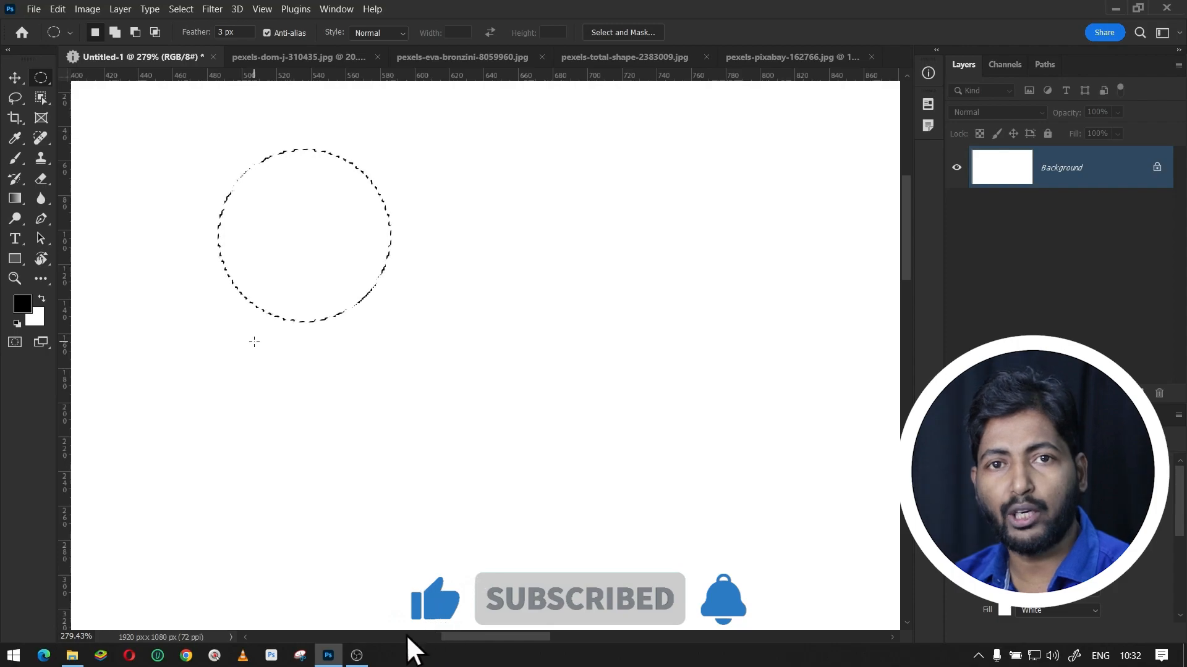
{"action": "key", "text": "shift"}
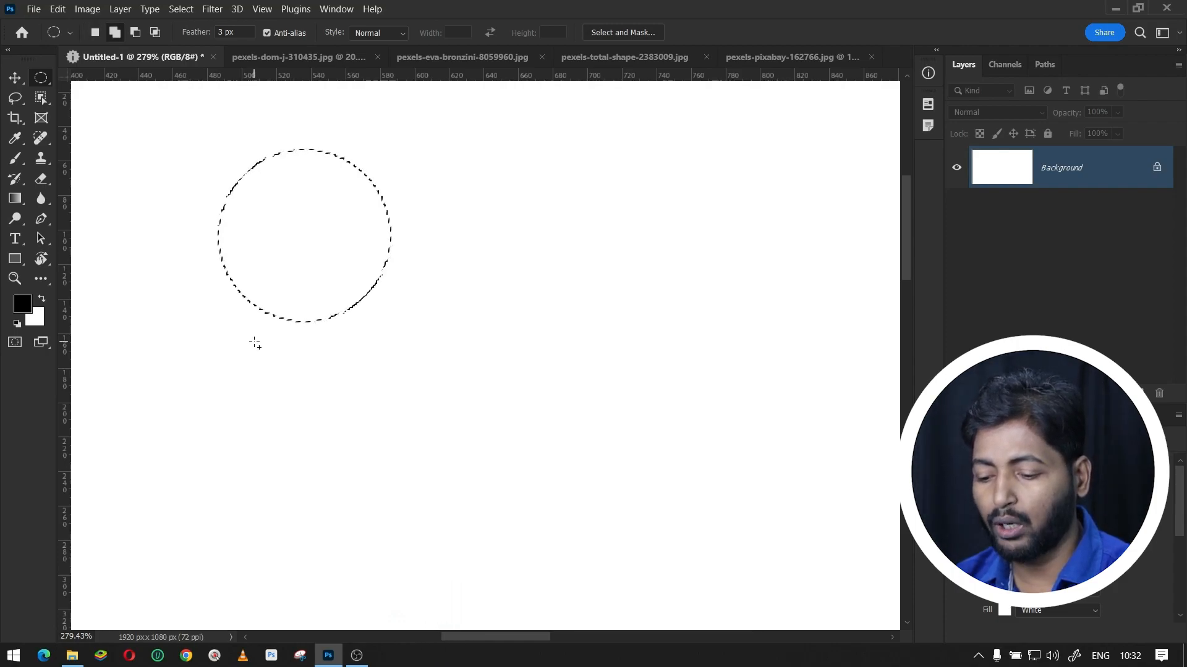
{"action": "key", "text": "shift+m"}
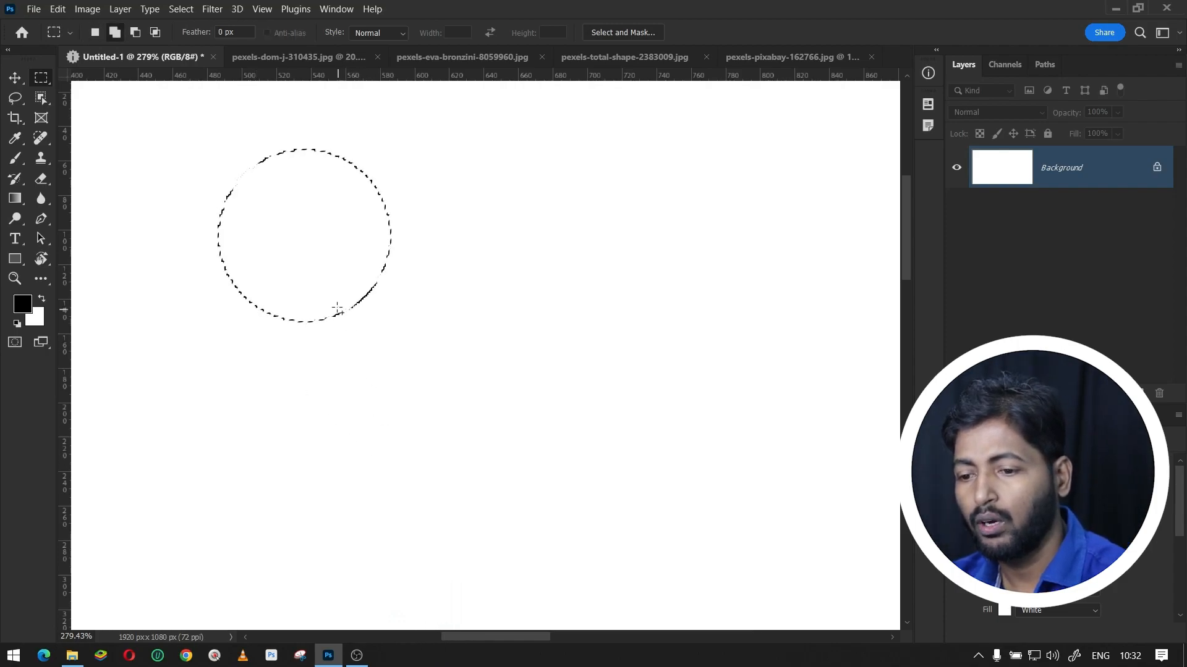
{"action": "left_click_drag", "start_coordinate": [559, 538], "coordinate": [560, 538]}
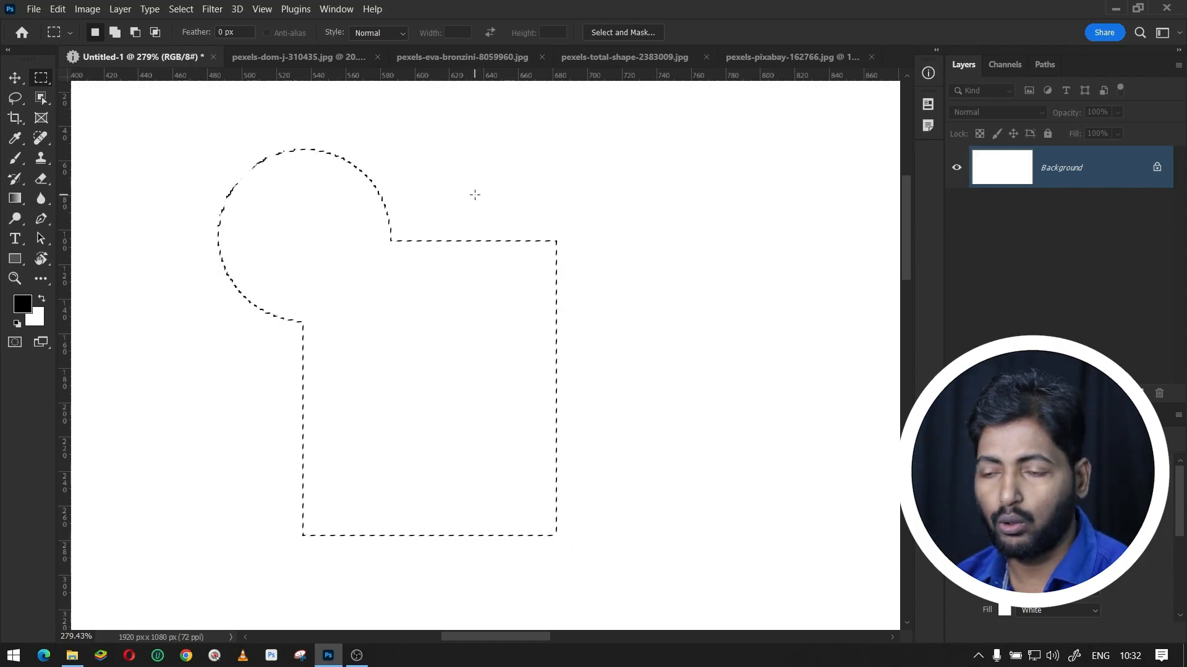
Add three circles over the rectangle's other corners with the Elliptical Marquee tool, and deselect the combined shape
{"action": "key", "text": "shift"}
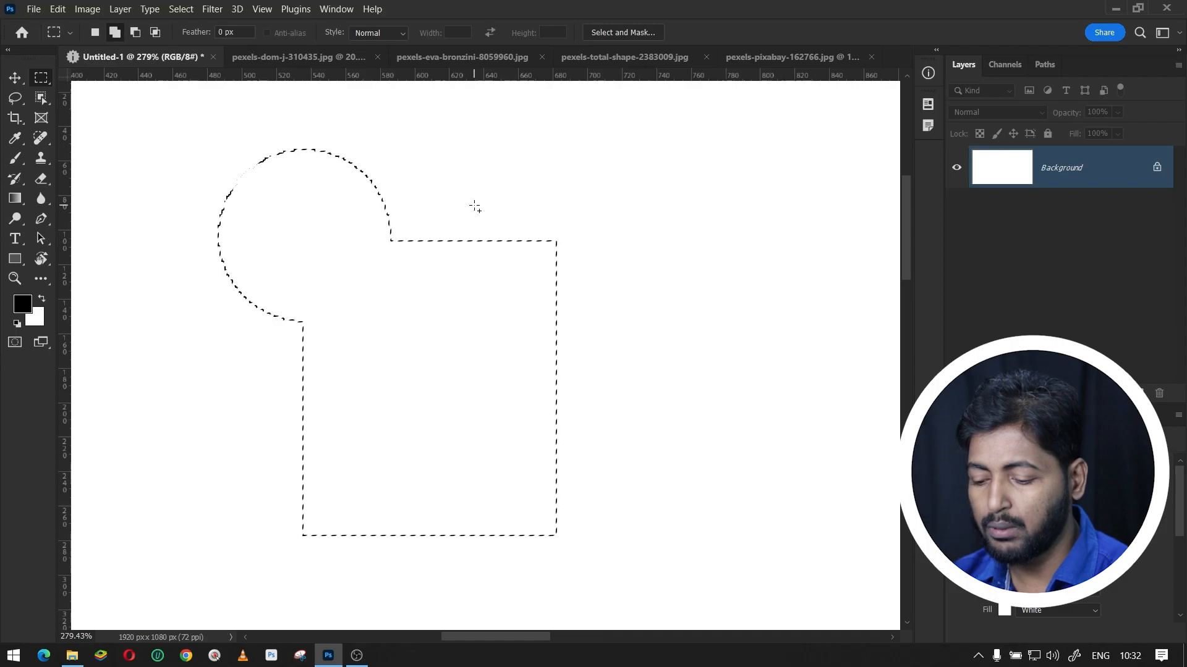
{"action": "key", "text": "shift+m"}
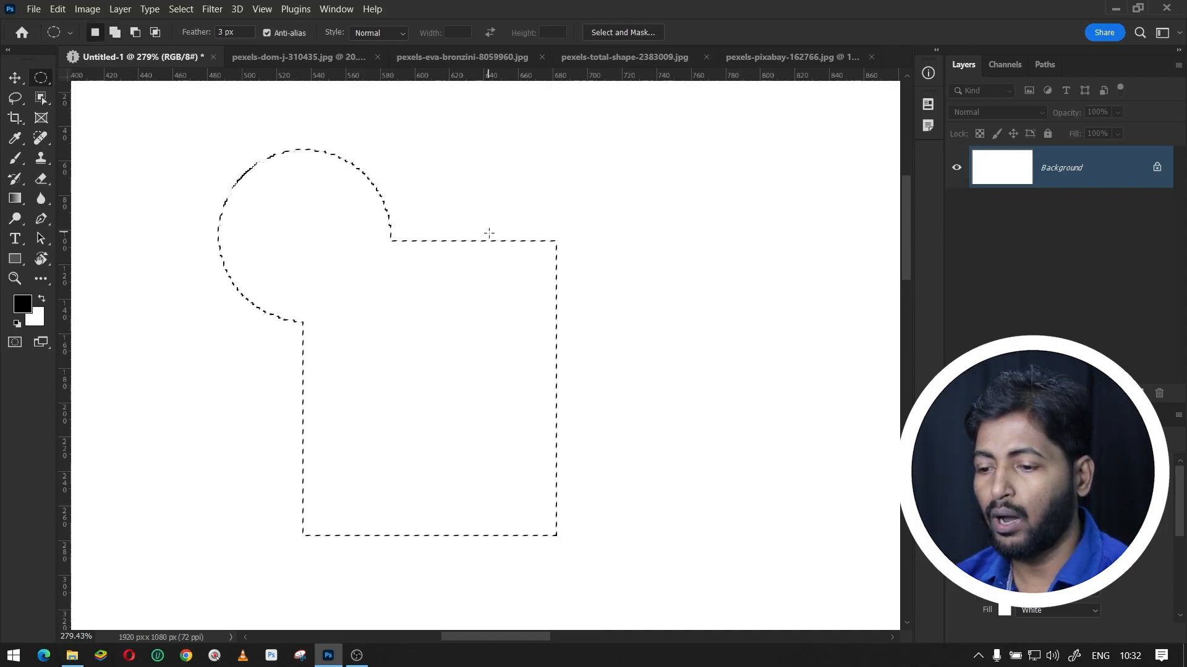
{"action": "left_click_drag", "start_coordinate": [487, 210], "coordinate": [707, 429], "text": "shift"}
{"action": "left_click_drag", "start_coordinate": [243, 451], "coordinate": [391, 599], "text": "shift"}
{"action": "left_click_drag", "start_coordinate": [470, 440], "coordinate": [705, 630], "text": "shift"}
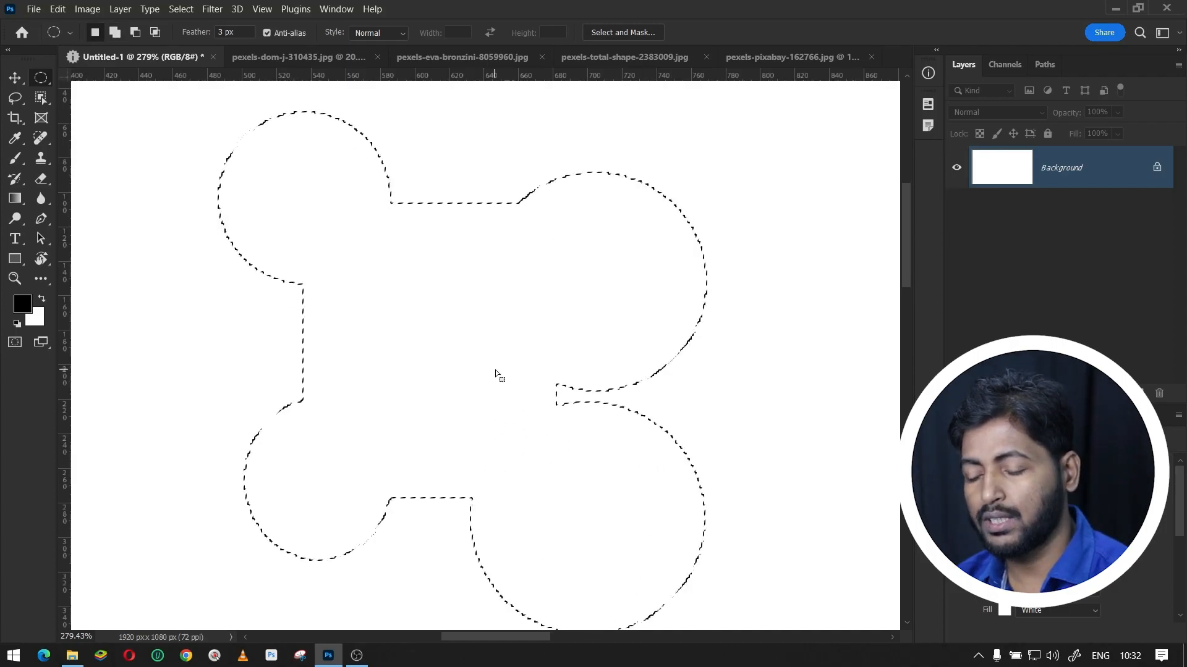
{"action": "left_click", "coordinate": [359, 298]}
{"action": "scroll", "coordinate": [327, 194], "scroll_direction": "down", "scroll_amount": 2}
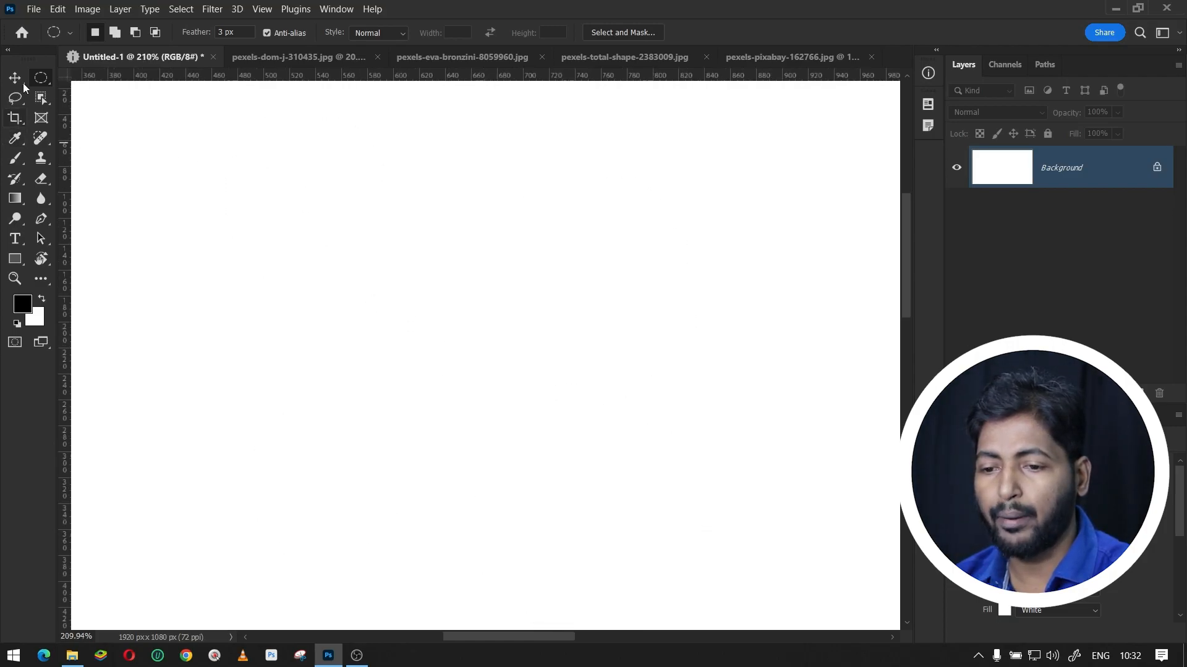
Select a pixel row with the Single Row Marquee tool, reselect one further down the canvas, and inspect its height up close
{"action": "right_click", "coordinate": [40, 78]}
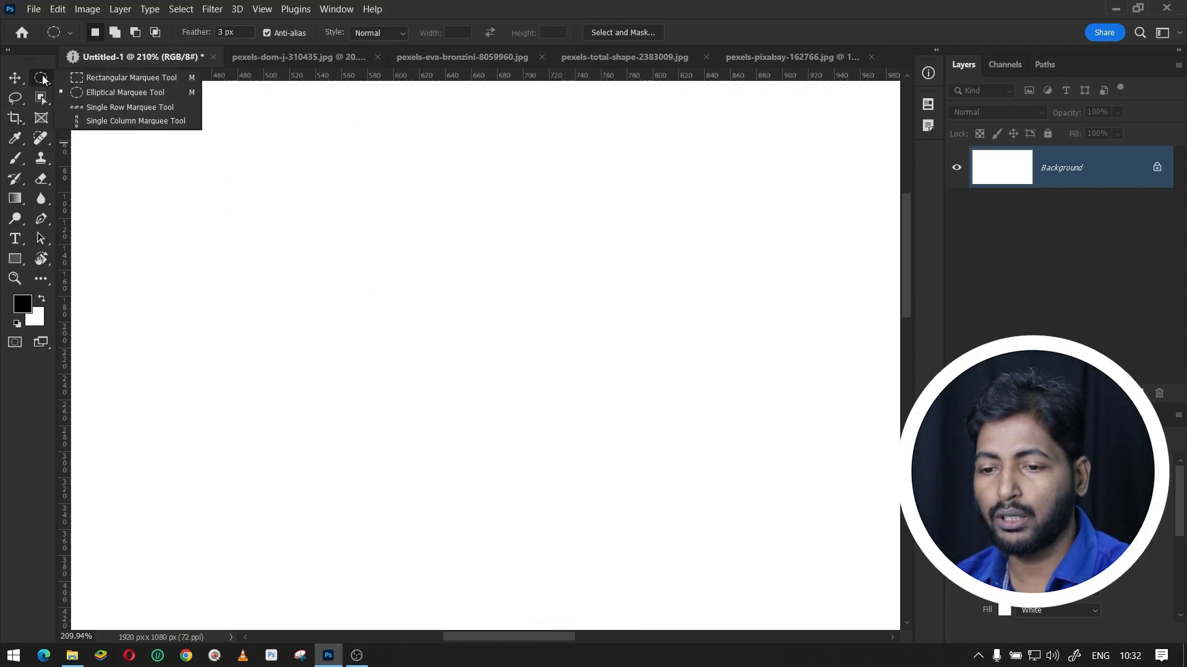
{"action": "left_click", "coordinate": [113, 108]}
{"action": "left_click", "coordinate": [409, 102]}
{"action": "left_click", "coordinate": [351, 227]}
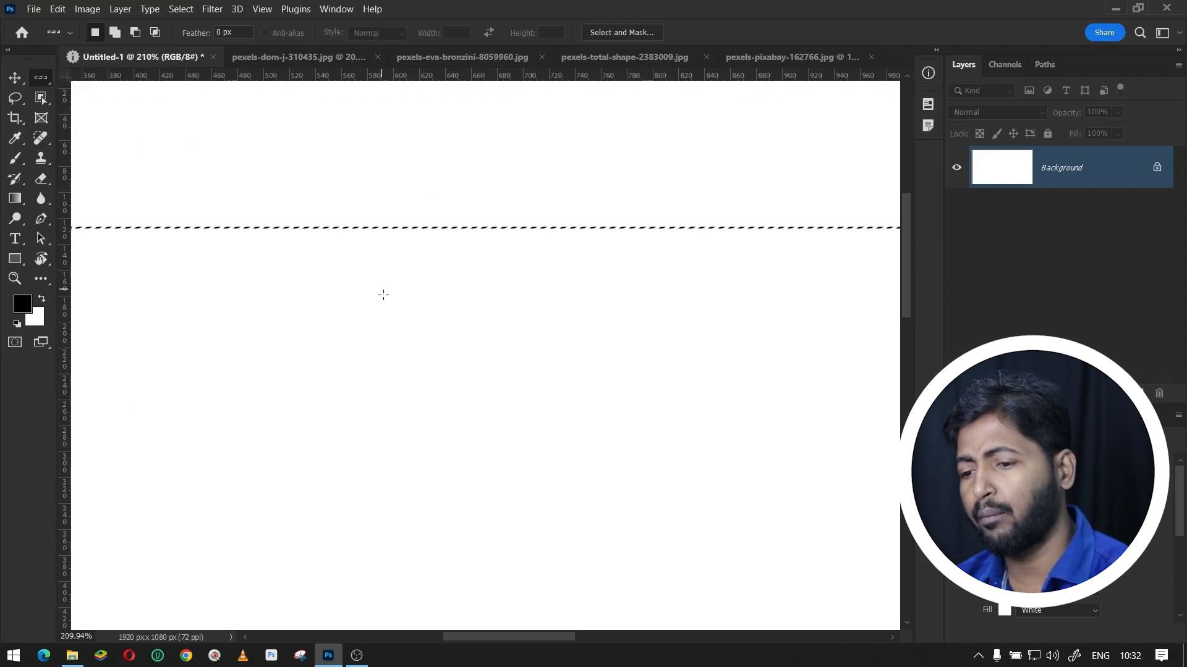
{"action": "left_click", "coordinate": [383, 300]}
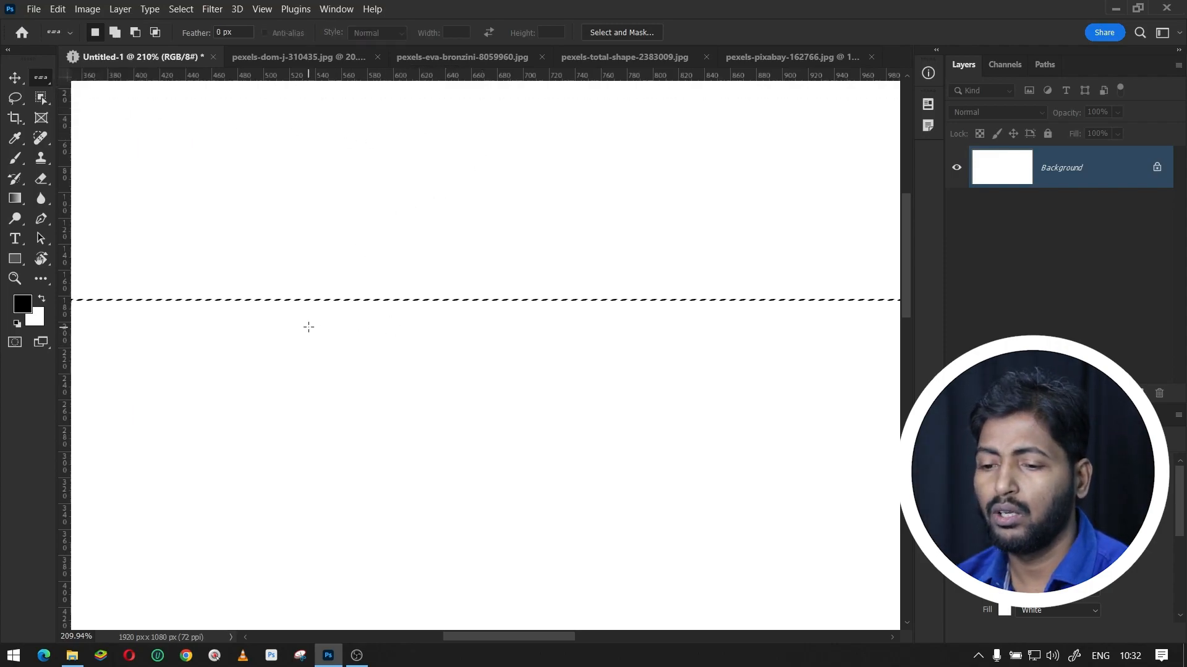
{"action": "scroll", "coordinate": [445, 310], "scroll_direction": "up", "scroll_amount": 5}
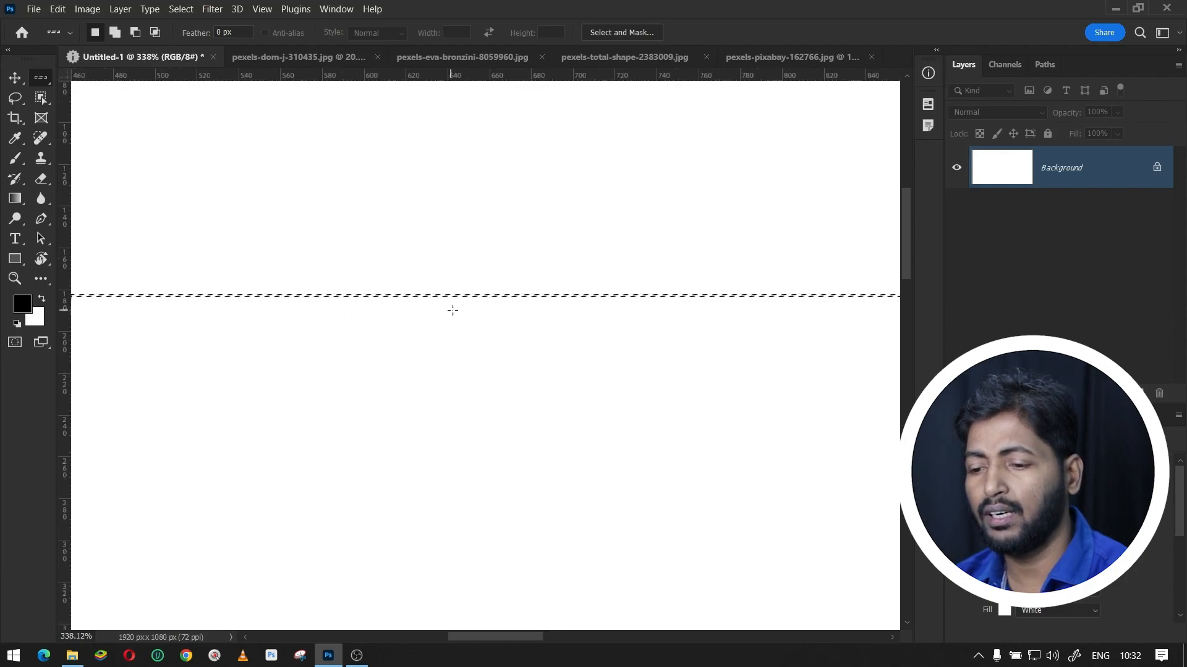
{"action": "scroll", "coordinate": [520, 269], "scroll_direction": "up", "scroll_amount": 5}
{"action": "scroll", "coordinate": [501, 298], "scroll_direction": "up", "scroll_amount": 2}
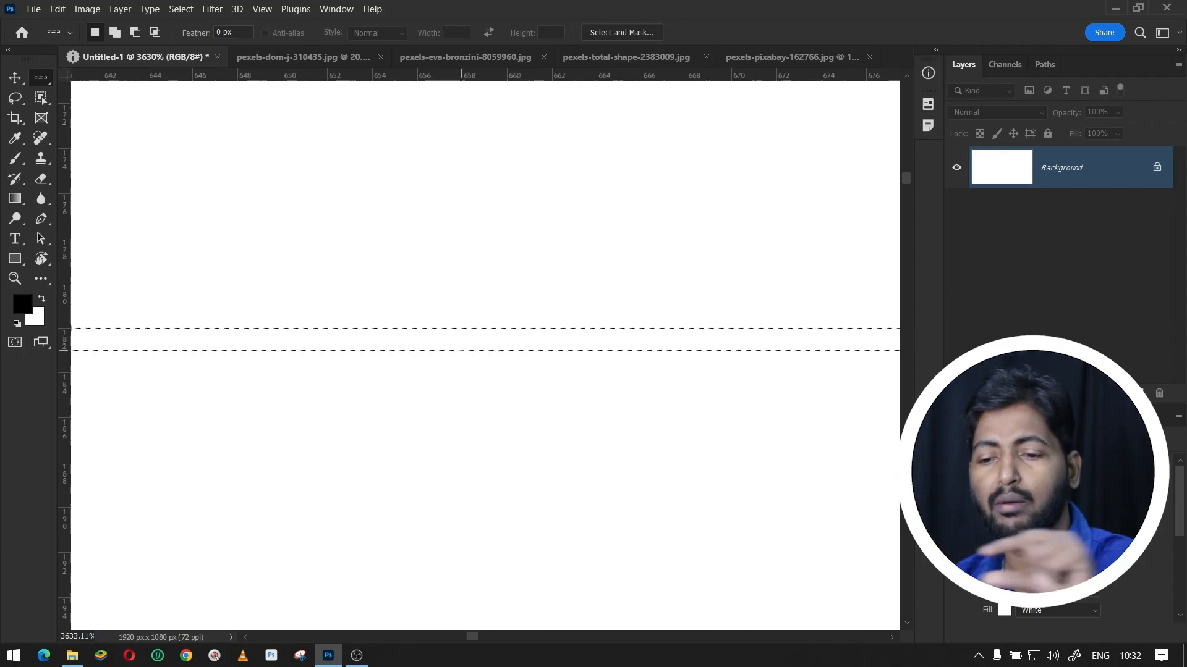
Select a one-pixel-wide column near the middle of the canvas with the Single Column Marquee tool
{"action": "right_click", "coordinate": [40, 79]}
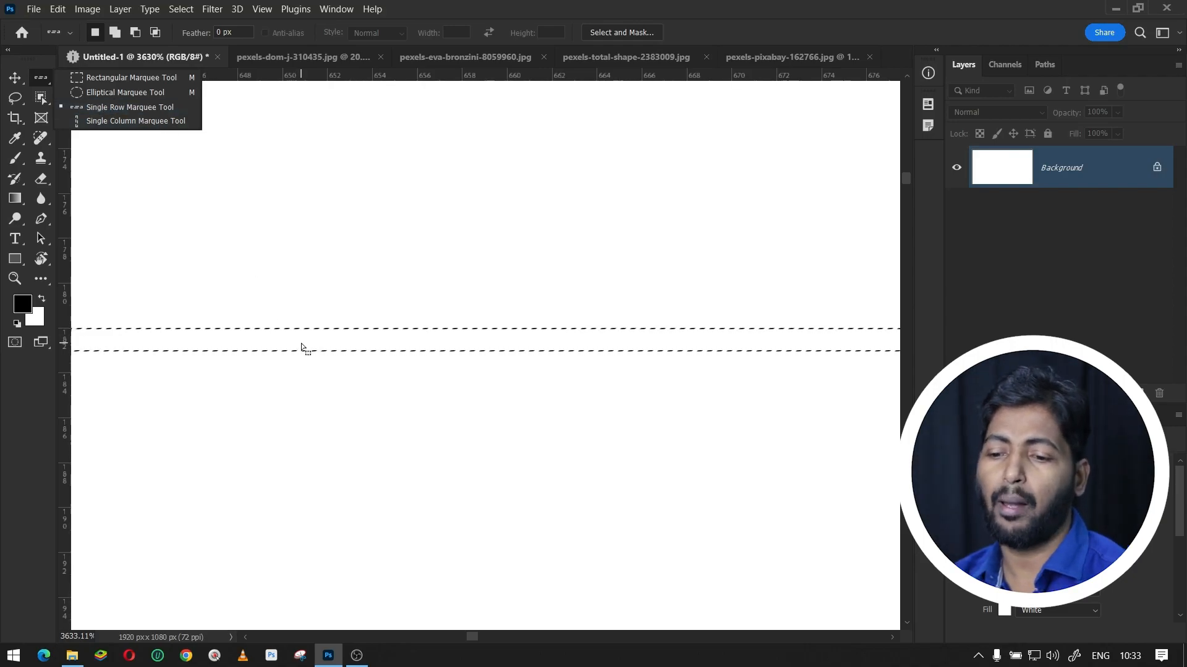
{"action": "left_click", "coordinate": [159, 122]}
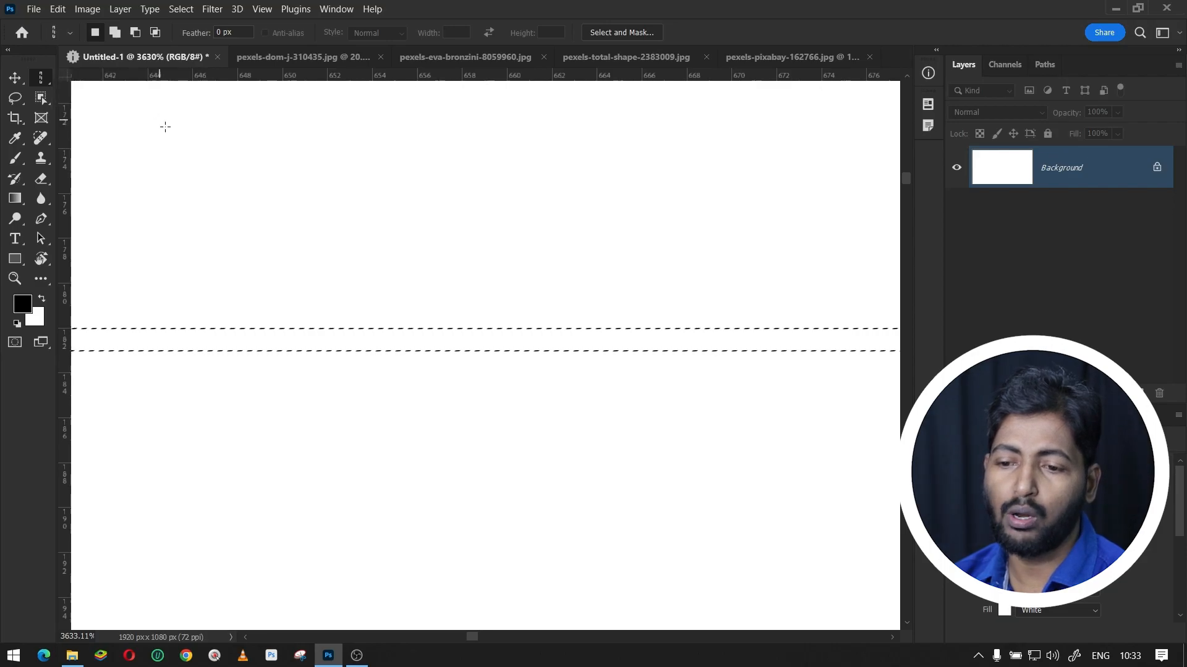
{"action": "left_click", "coordinate": [586, 266]}
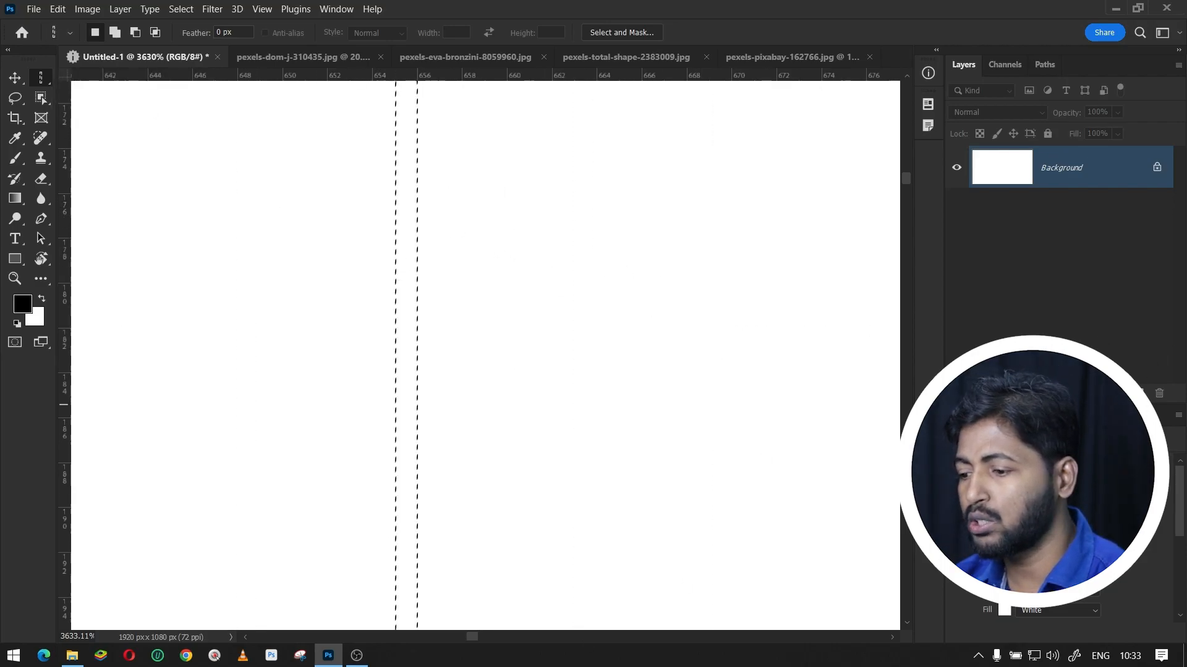
Fill the selected pixel column with a light red Solid Color fill layer
{"action": "left_click", "coordinate": [1106, 394]}
{"action": "left_click", "coordinate": [1106, 125]}
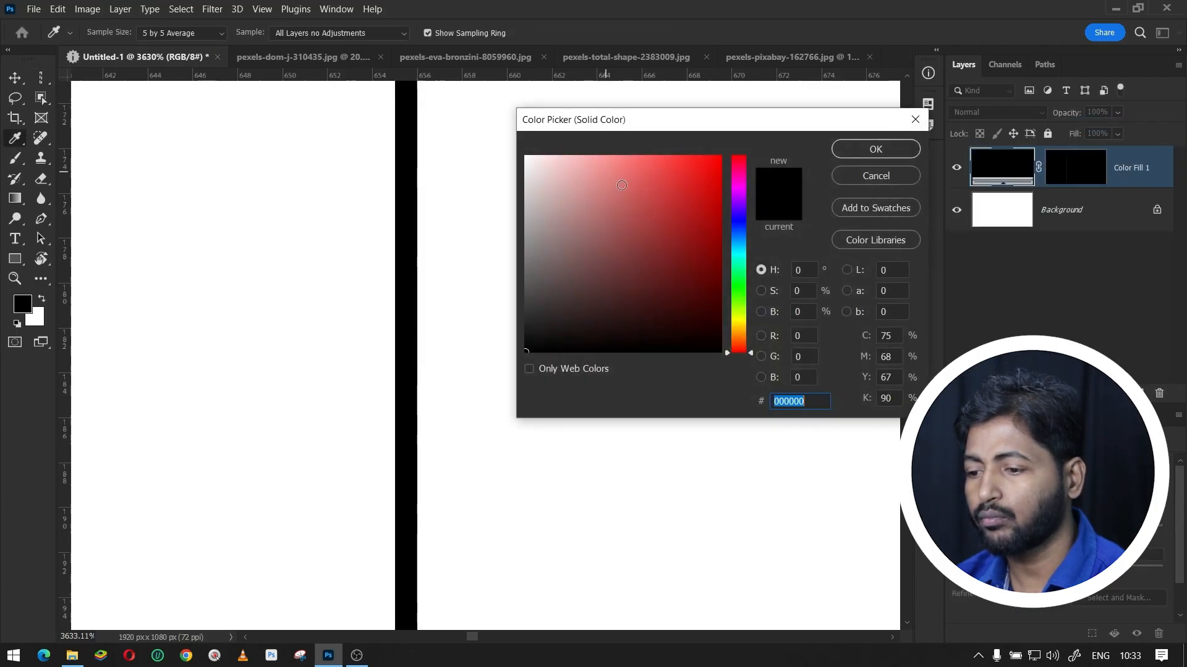
{"action": "left_click", "coordinate": [622, 186]}
{"action": "left_click", "coordinate": [844, 150]}
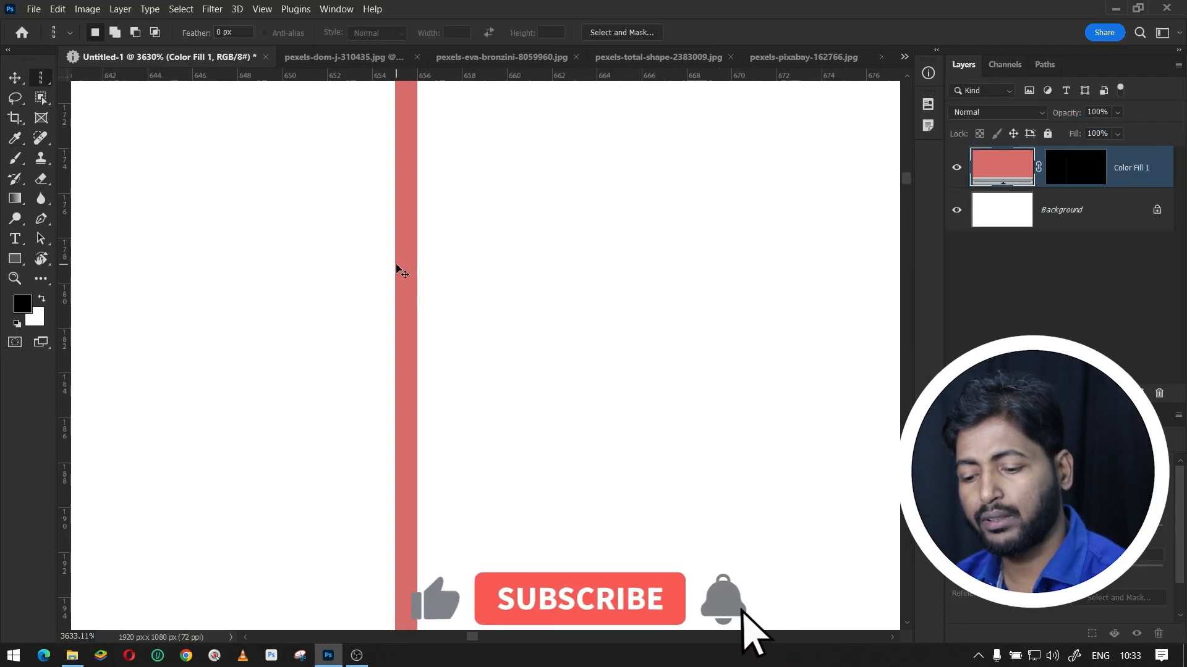
Try widening the filled column to 1300% and rotating it to about -34 degrees with Free Transform
{"action": "key", "text": "ctrl+t"}
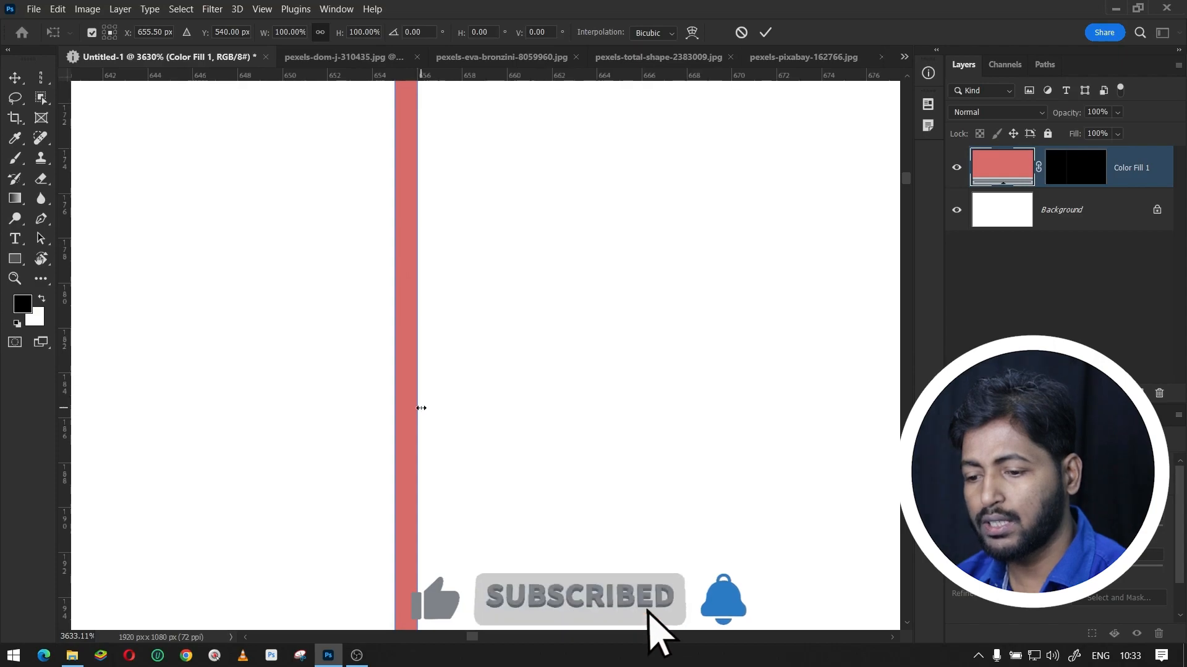
{"action": "left_click_drag", "start_coordinate": [425, 408], "coordinate": [558, 409]}
{"action": "left_click_drag", "start_coordinate": [391, 411], "coordinate": [260, 406]}
{"action": "key", "text": "Right"}
{"action": "scroll", "coordinate": [562, 408], "scroll_direction": "down", "scroll_amount": 10}
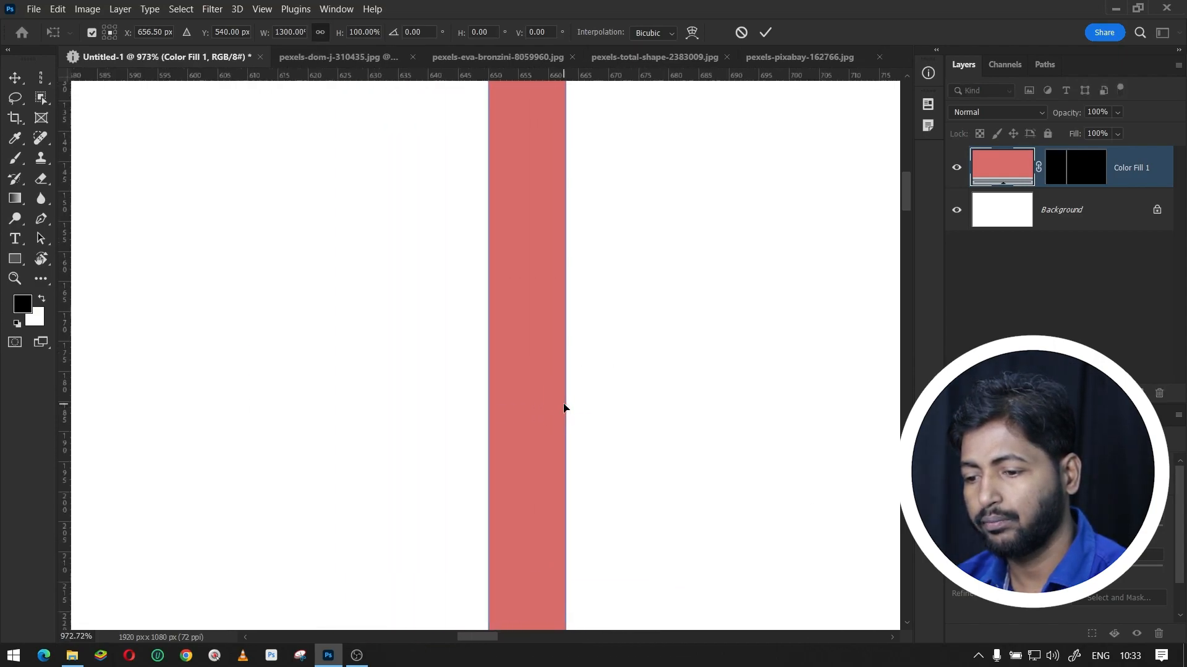
{"action": "left_click_drag", "start_coordinate": [565, 408], "coordinate": [568, 407]}
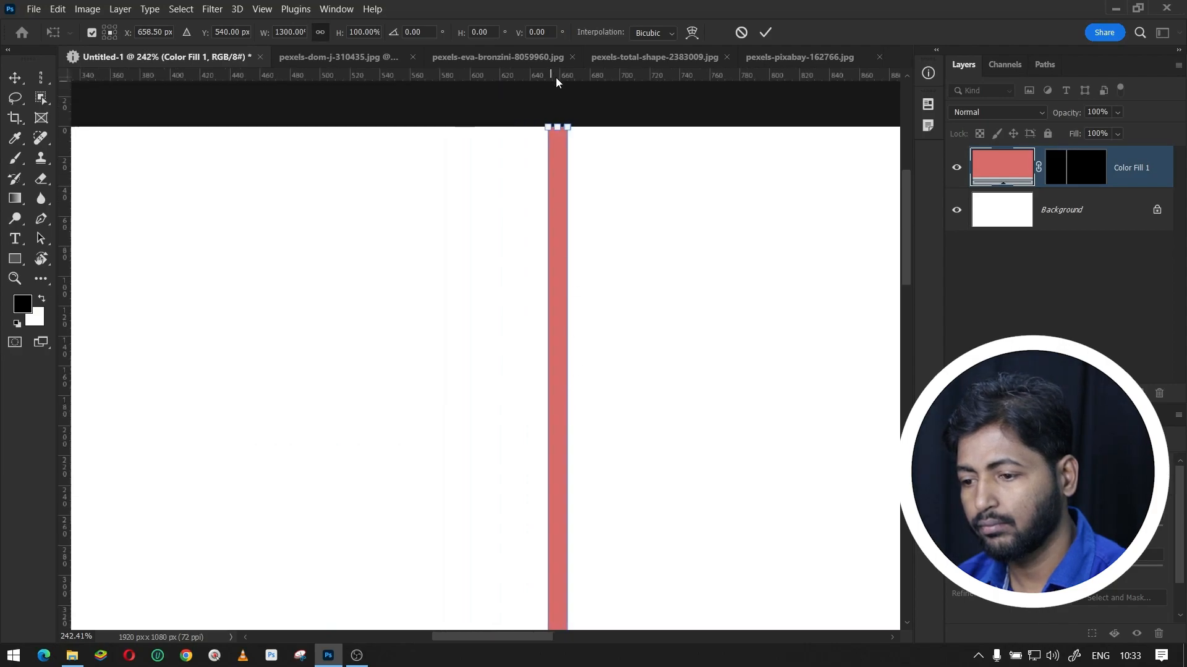
{"action": "left_click_drag", "start_coordinate": [576, 113], "coordinate": [784, 377]}
{"action": "scroll", "coordinate": [609, 383], "scroll_direction": "down", "scroll_amount": 3}
{"action": "left_click_drag", "start_coordinate": [789, 246], "coordinate": [288, 235]}
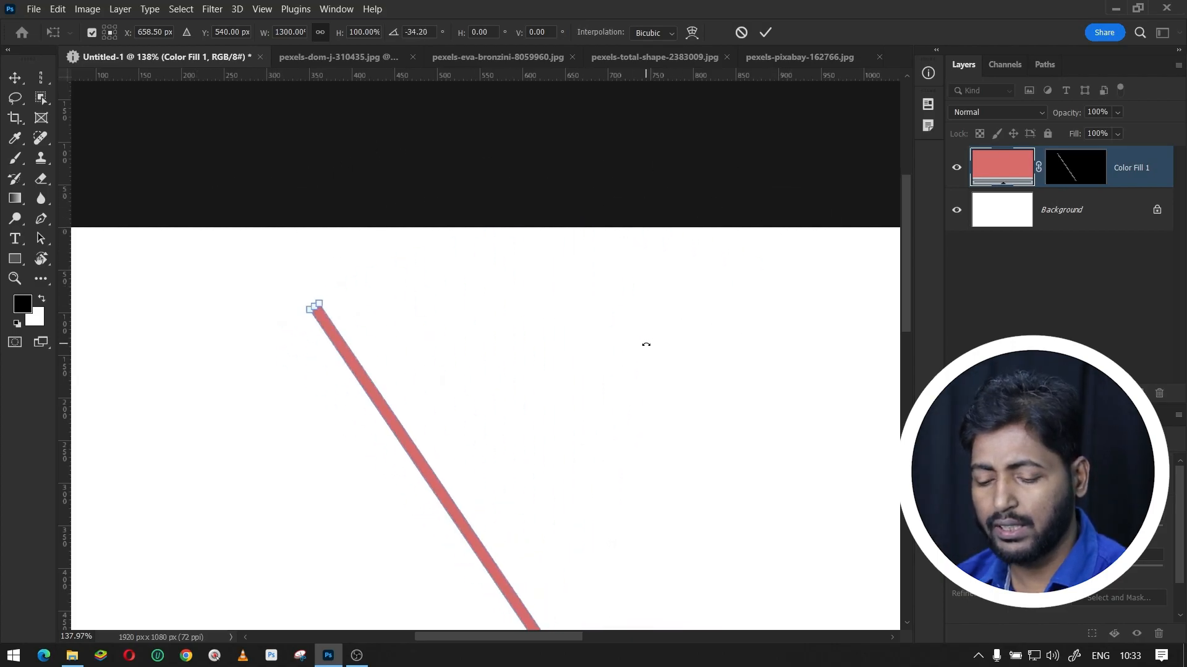
{"action": "key", "text": "Escape"}
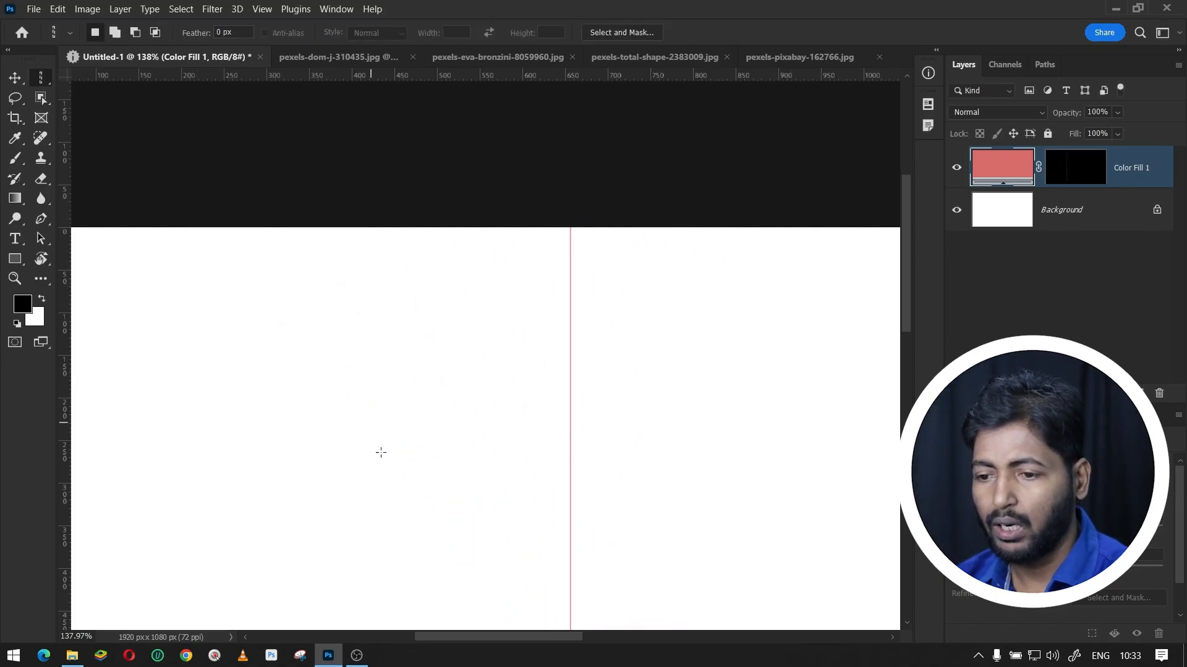
In the framed-pictures photo, select the upper-left frame with the Rectangular Marquee tool and copy it to a new layer
{"action": "left_click", "coordinate": [15, 77]}
{"action": "left_click", "coordinate": [339, 58]}
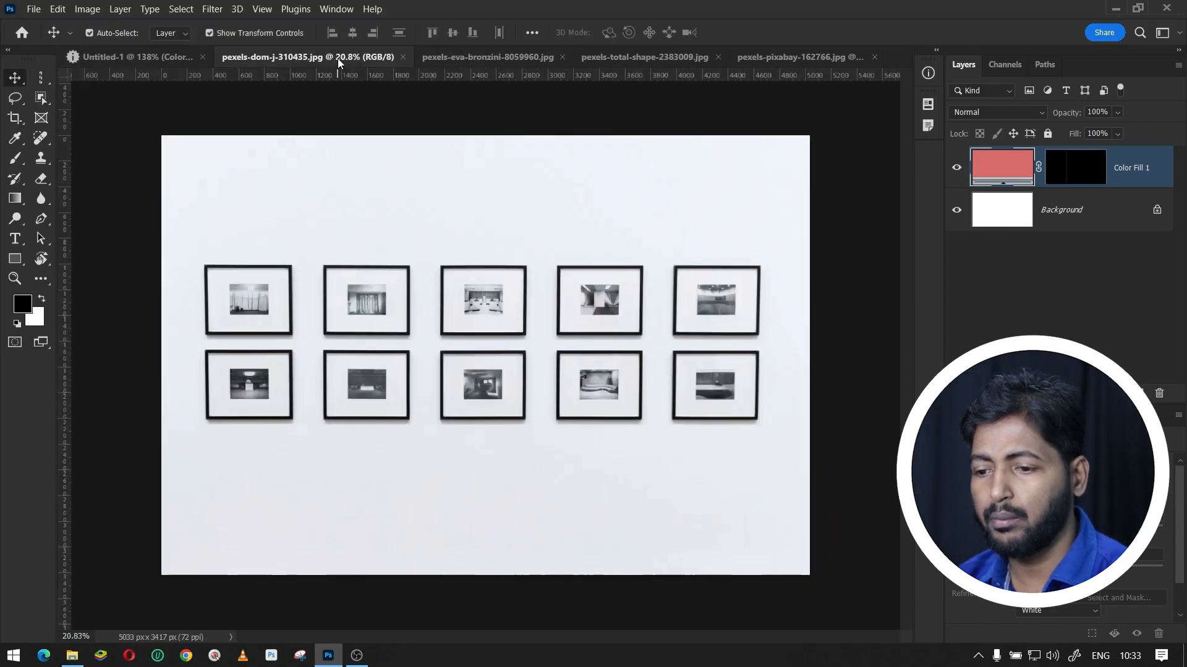
{"action": "scroll", "coordinate": [229, 267], "scroll_direction": "up", "scroll_amount": 2}
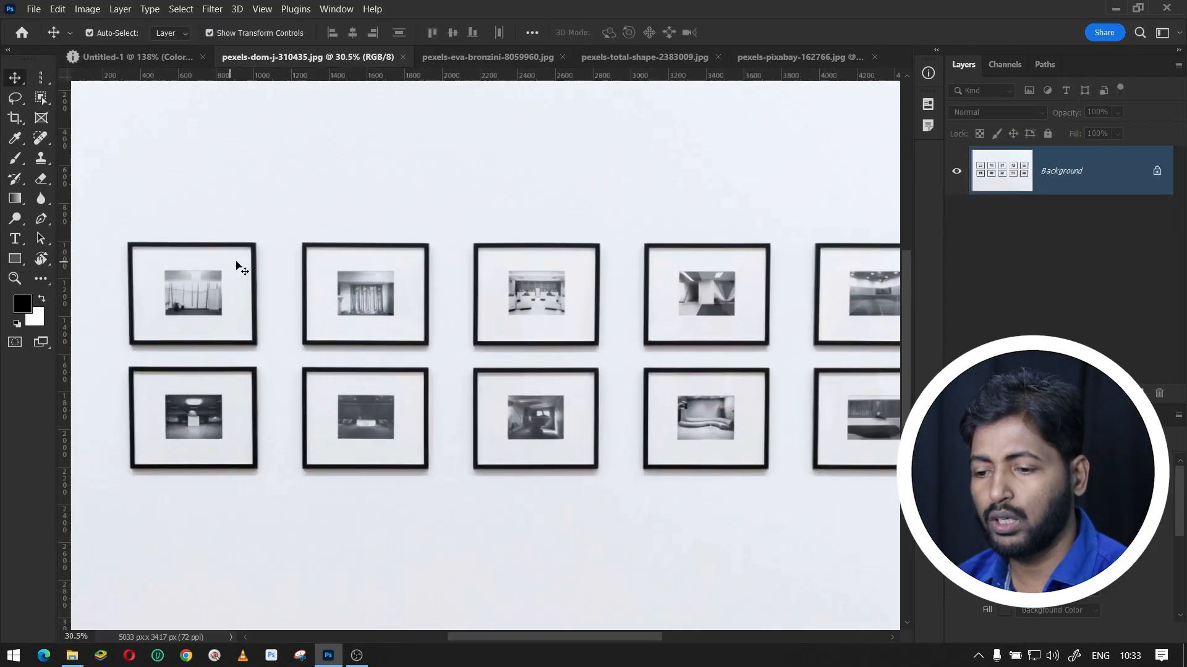
{"action": "scroll", "coordinate": [217, 284], "scroll_direction": "down", "scroll_amount": 2}
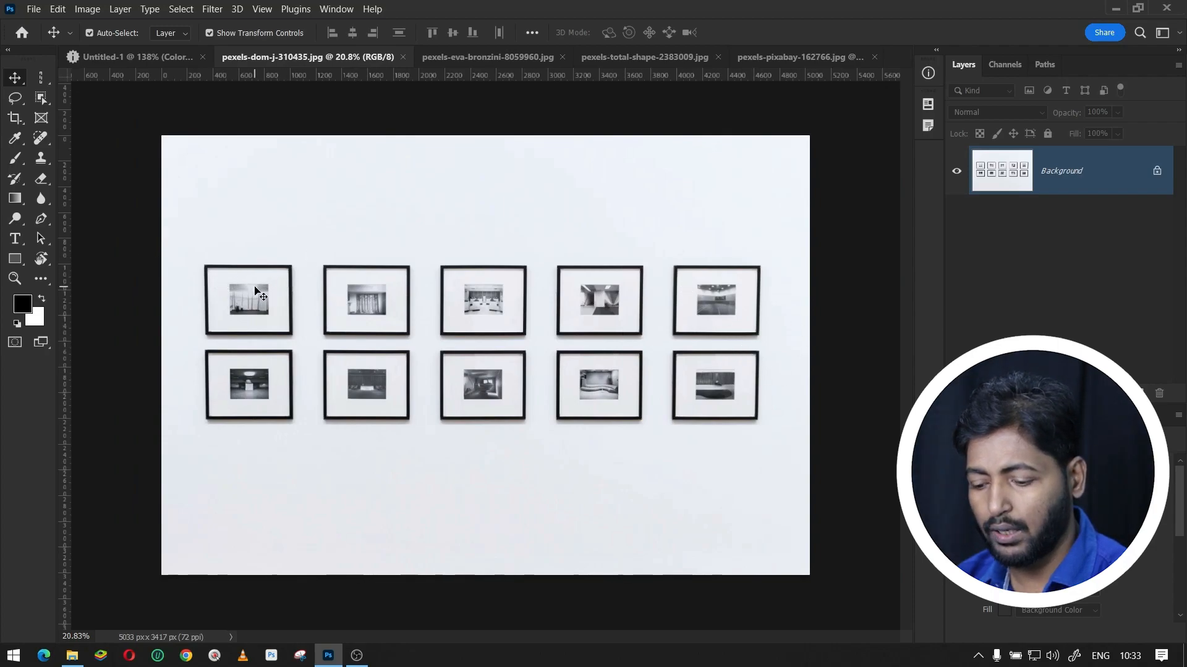
{"action": "scroll", "coordinate": [254, 286], "scroll_direction": "up", "scroll_amount": 3}
{"action": "key", "text": "m"}
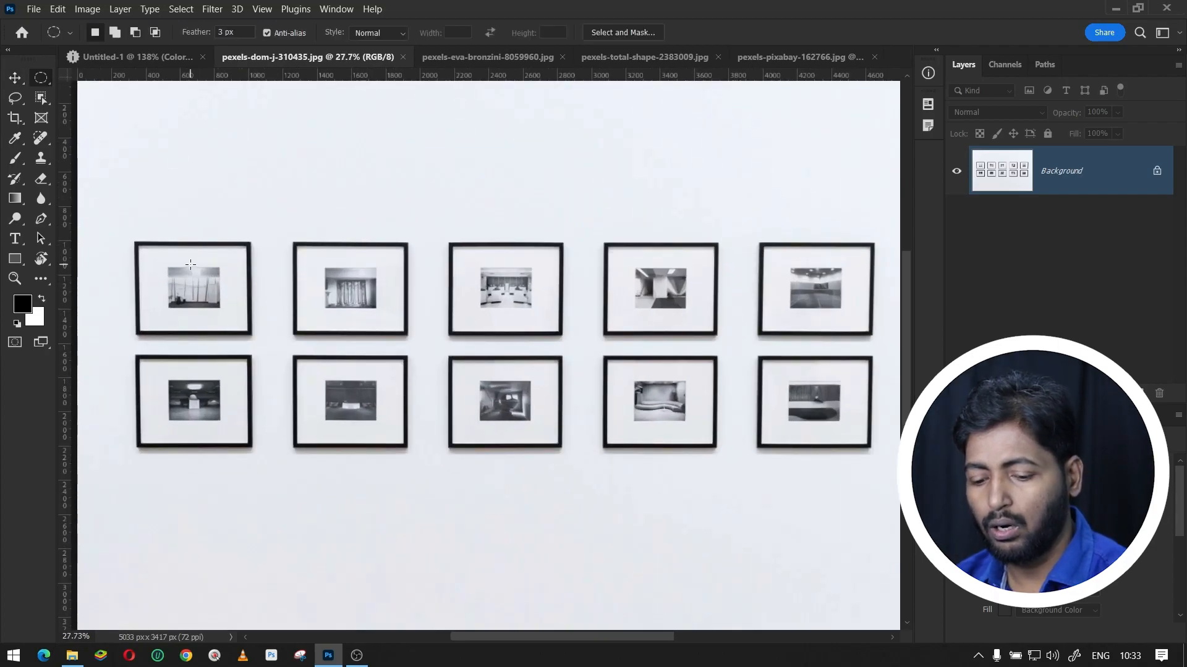
{"action": "key", "text": "shift+m"}
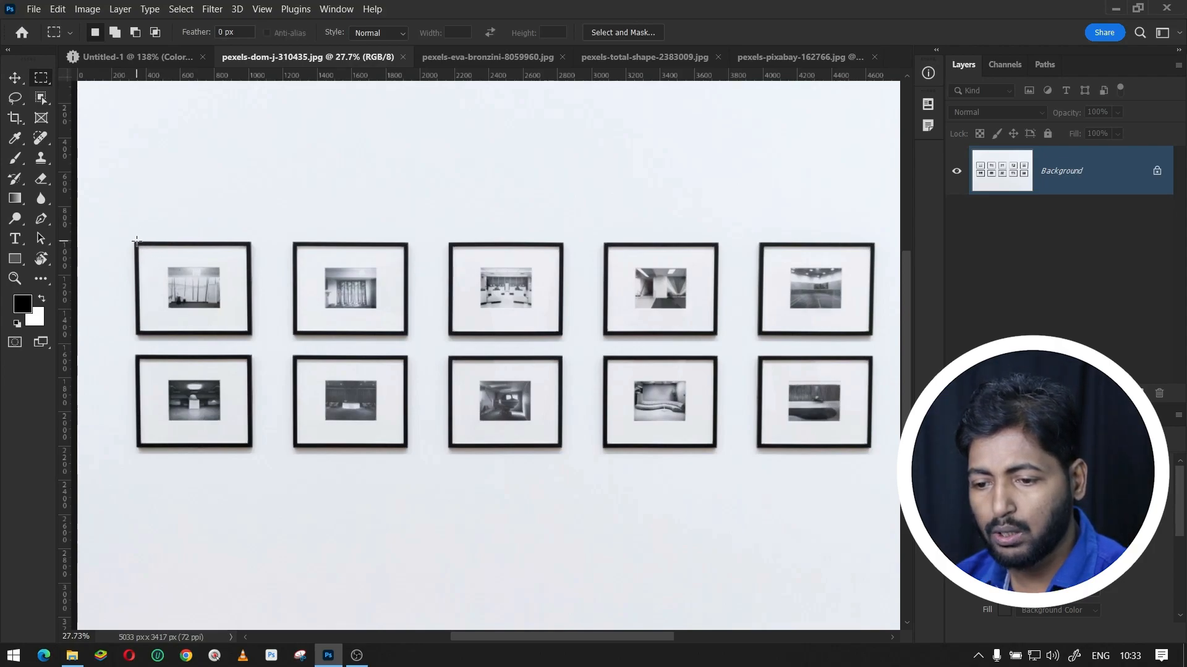
{"action": "scroll", "coordinate": [135, 241], "scroll_direction": "up", "scroll_amount": 3}
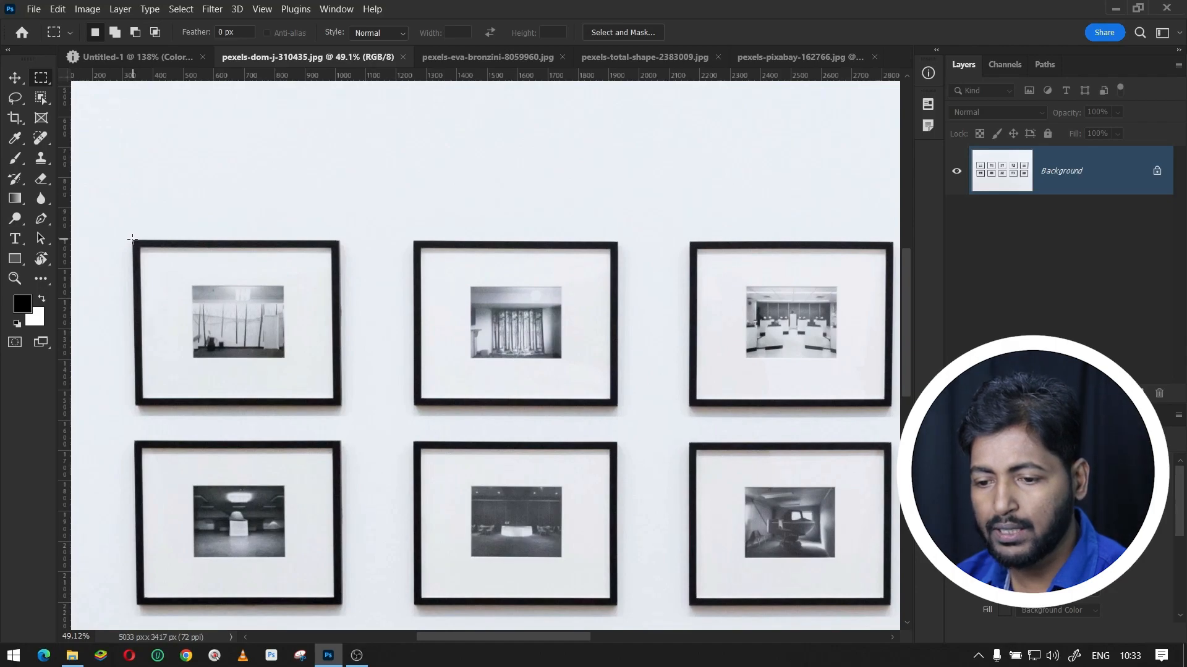
{"action": "left_click_drag", "start_coordinate": [132, 239], "coordinate": [343, 406]}
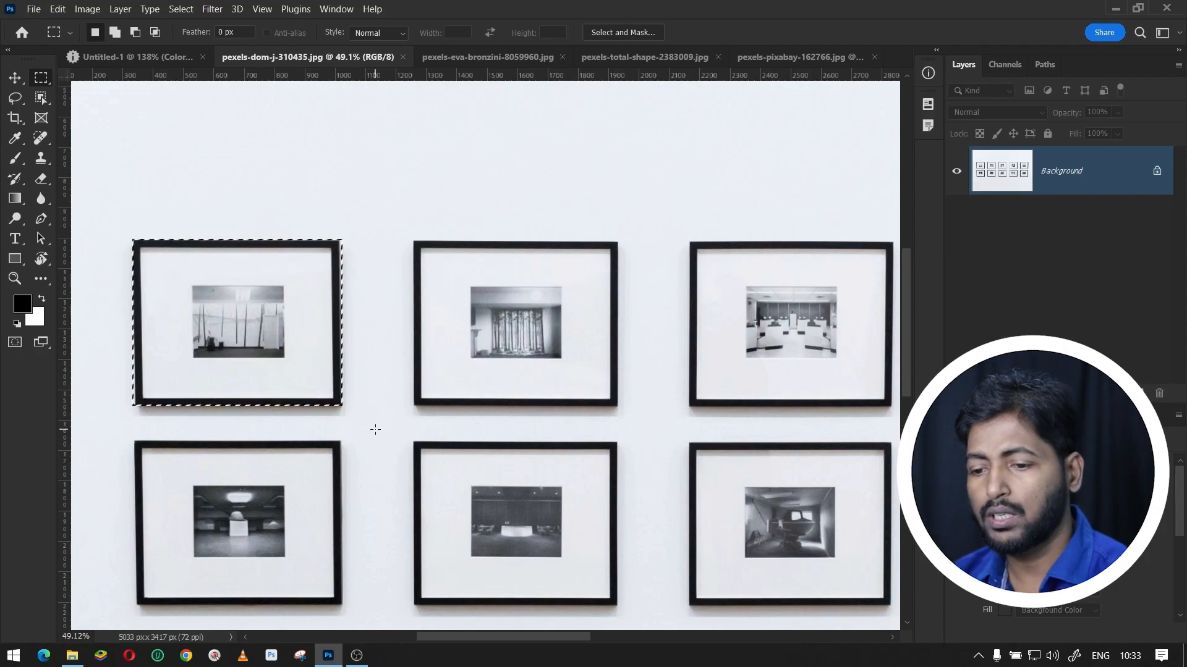
{"action": "right_click", "coordinate": [252, 300]}
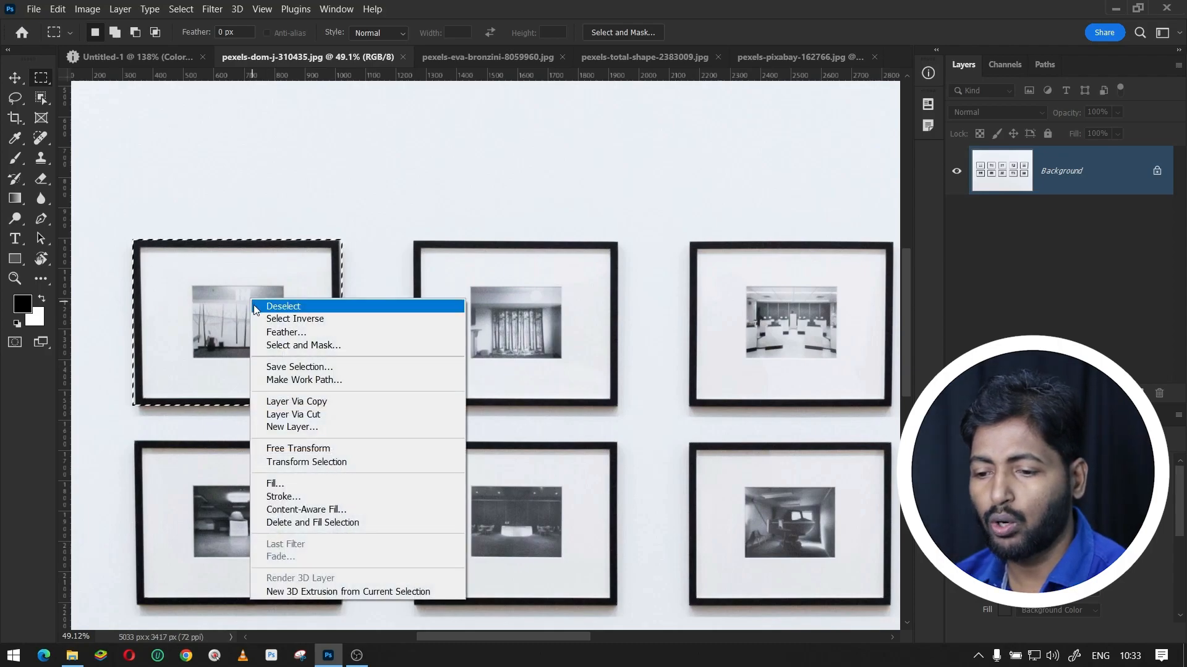
{"action": "left_click", "coordinate": [272, 401]}
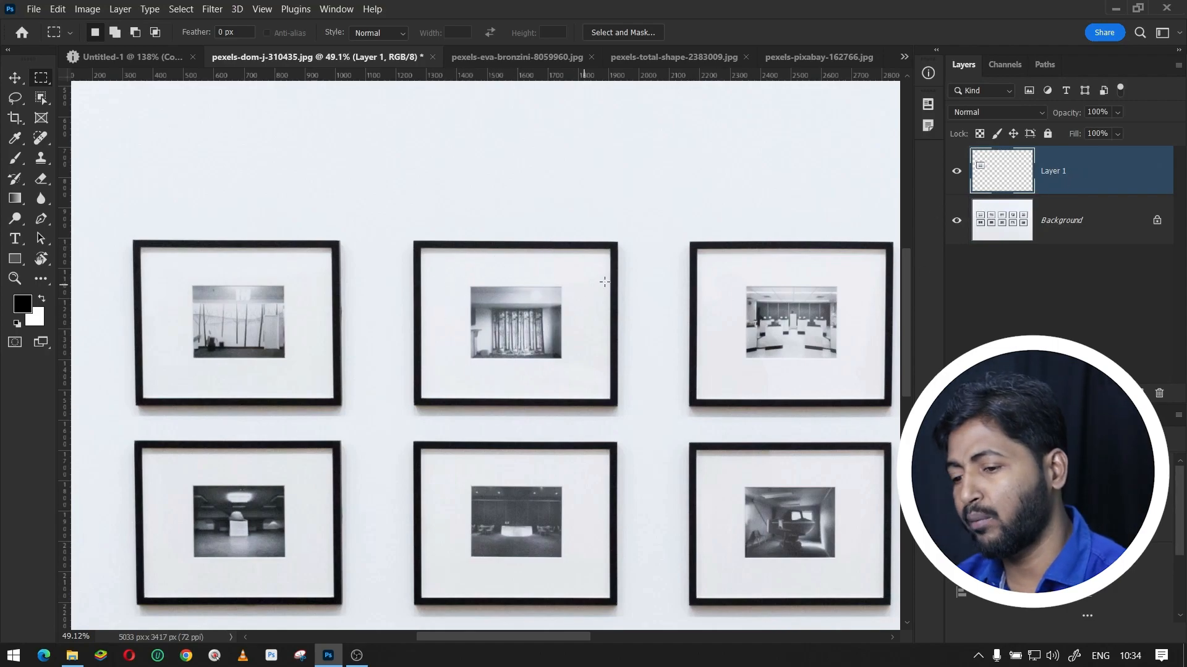
Select the second frame of the upper row on the Background layer and copy it to a new layer
{"action": "left_click", "coordinate": [1014, 228]}
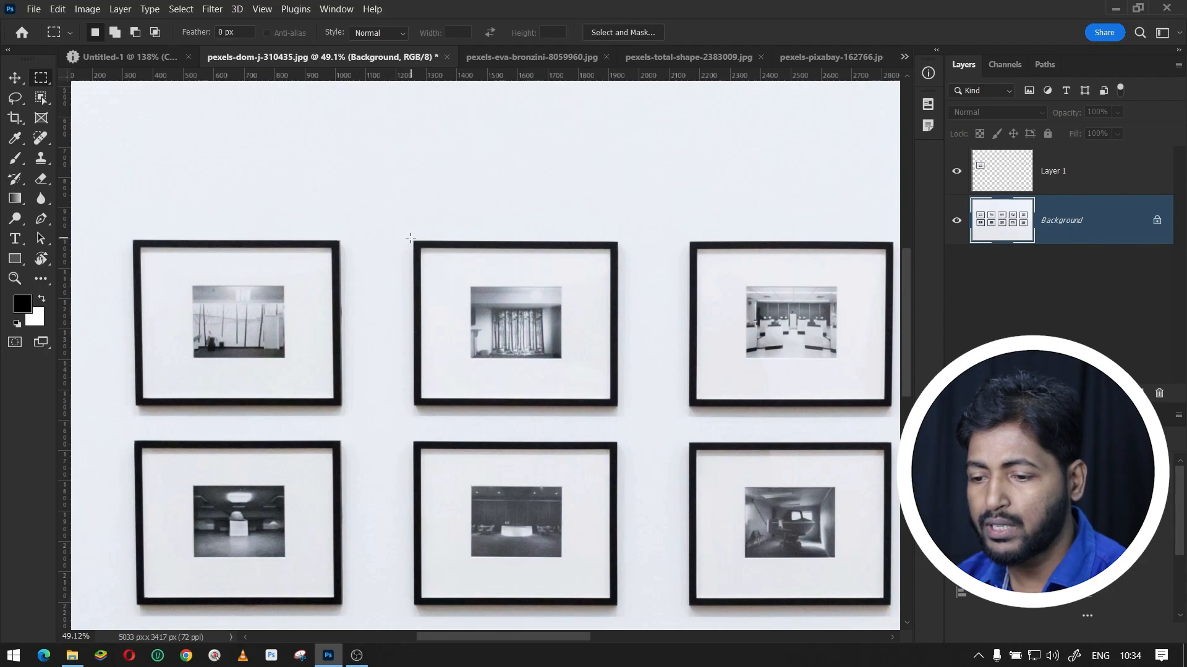
{"action": "left_click_drag", "start_coordinate": [413, 240], "coordinate": [617, 406]}
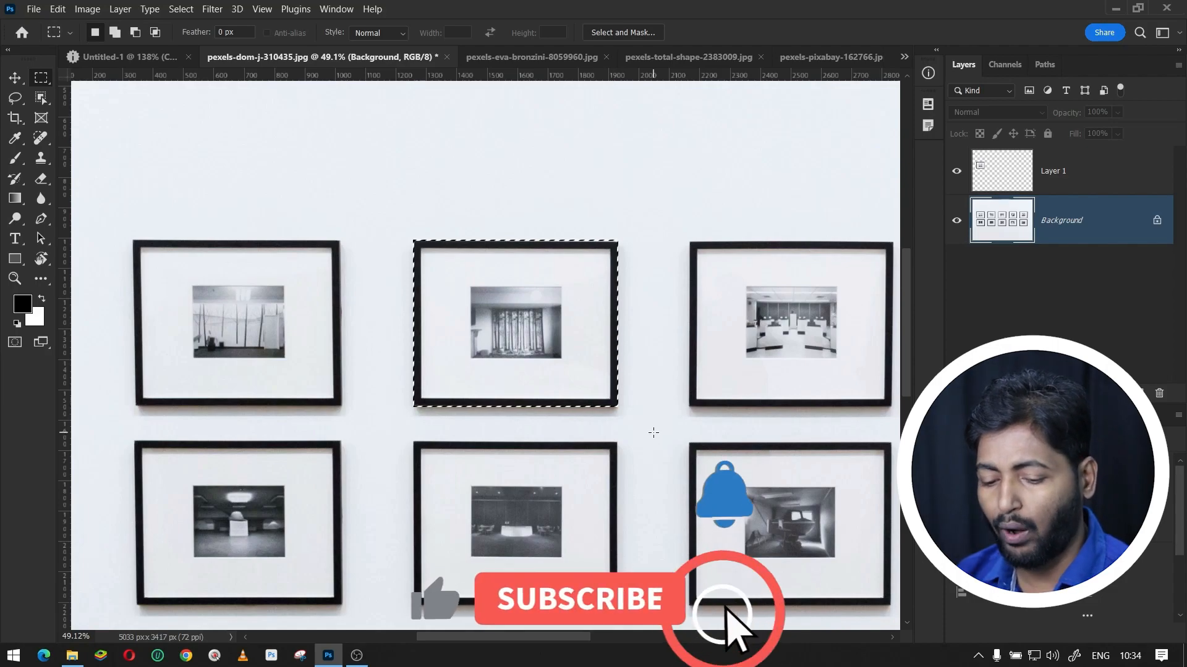
{"action": "key", "text": "ctrl+j"}
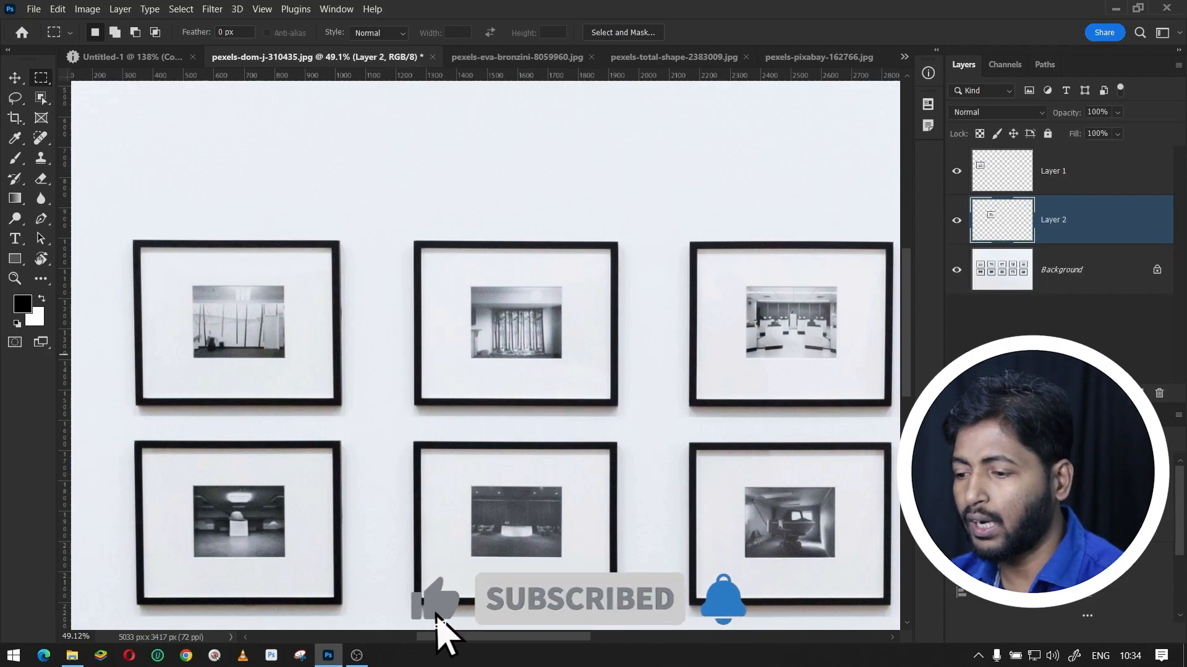
Copy the third, fourth and fifth upper-row frames together from the Background to one new layer, and check that layer in isolation
{"action": "left_click", "coordinate": [1039, 264]}
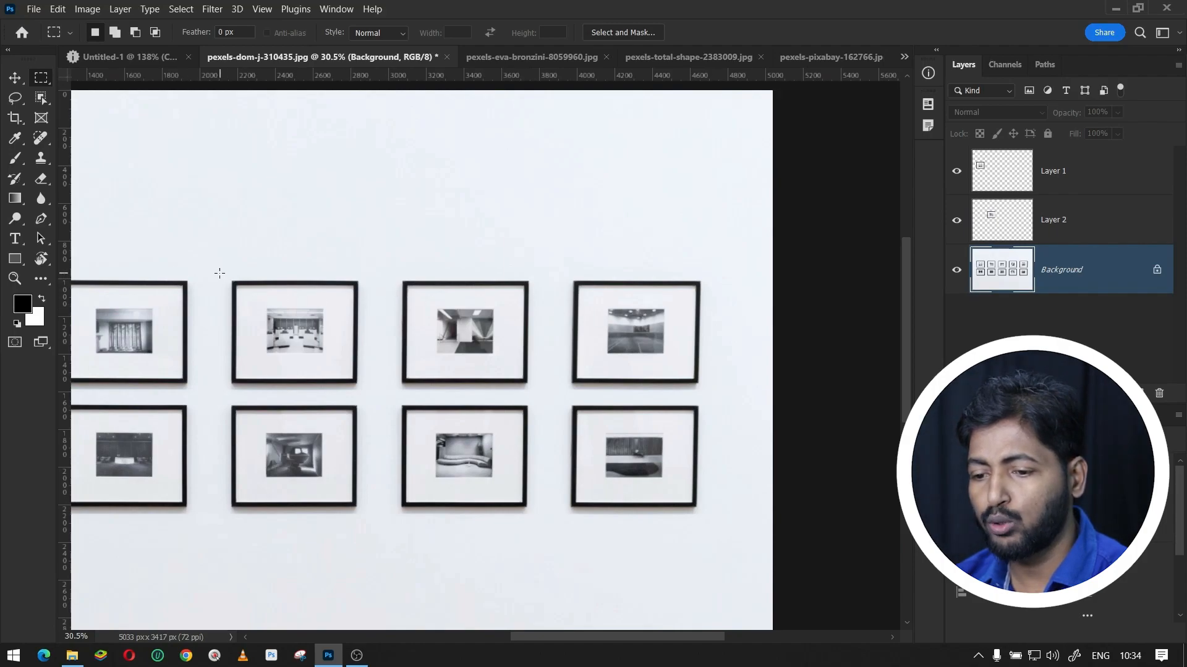
{"action": "left_click_drag", "start_coordinate": [232, 281], "coordinate": [359, 382]}
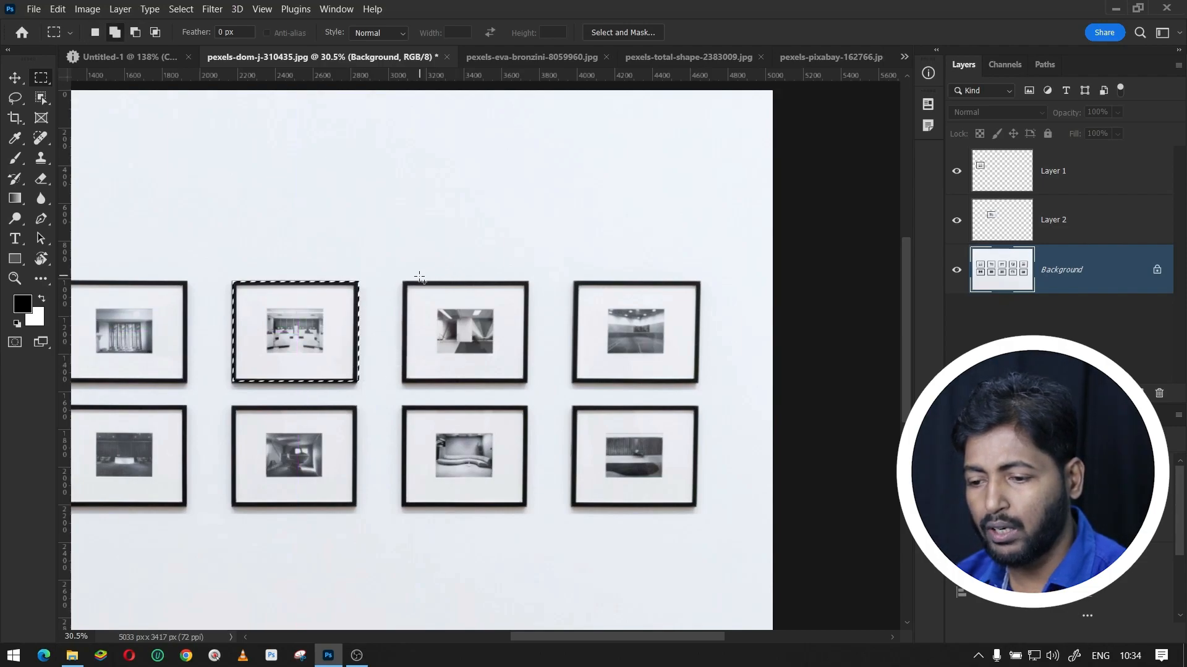
{"action": "left_click_drag", "start_coordinate": [405, 283], "coordinate": [527, 383]}
{"action": "left_click_drag", "start_coordinate": [576, 284], "coordinate": [700, 384]}
{"action": "key", "text": "ctrl+j"}
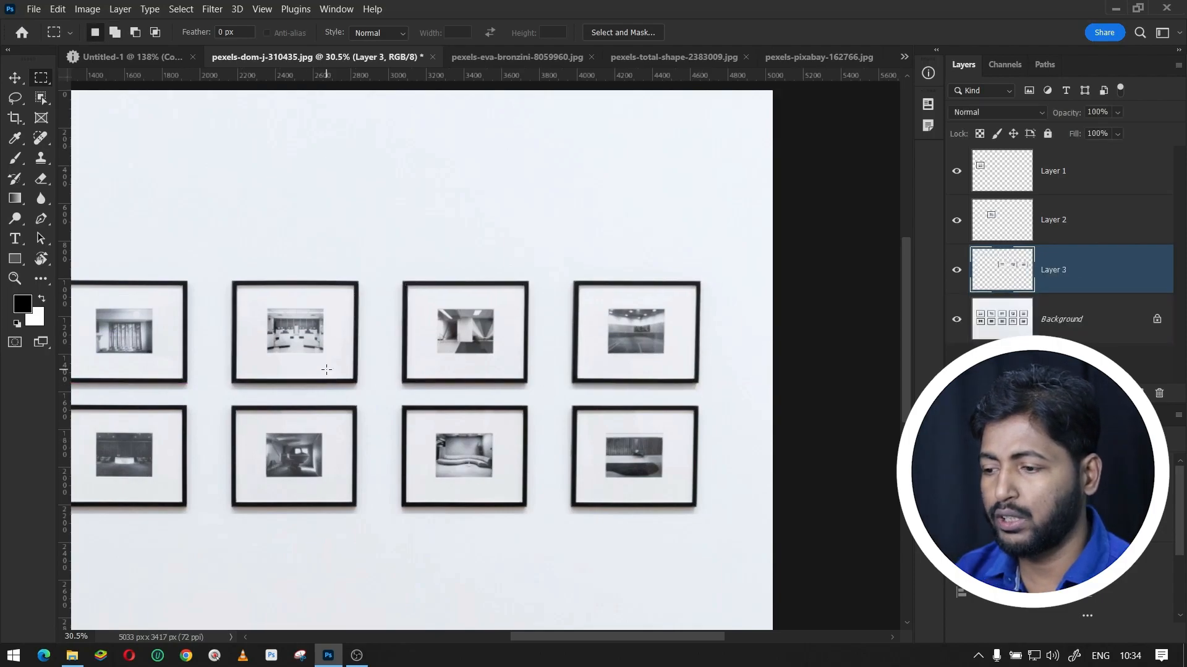
{"action": "left_click", "coordinate": [957, 272], "text": "alt"}
{"action": "left_click", "coordinate": [956, 273], "text": "alt"}
{"action": "left_click", "coordinate": [957, 273], "text": "alt"}
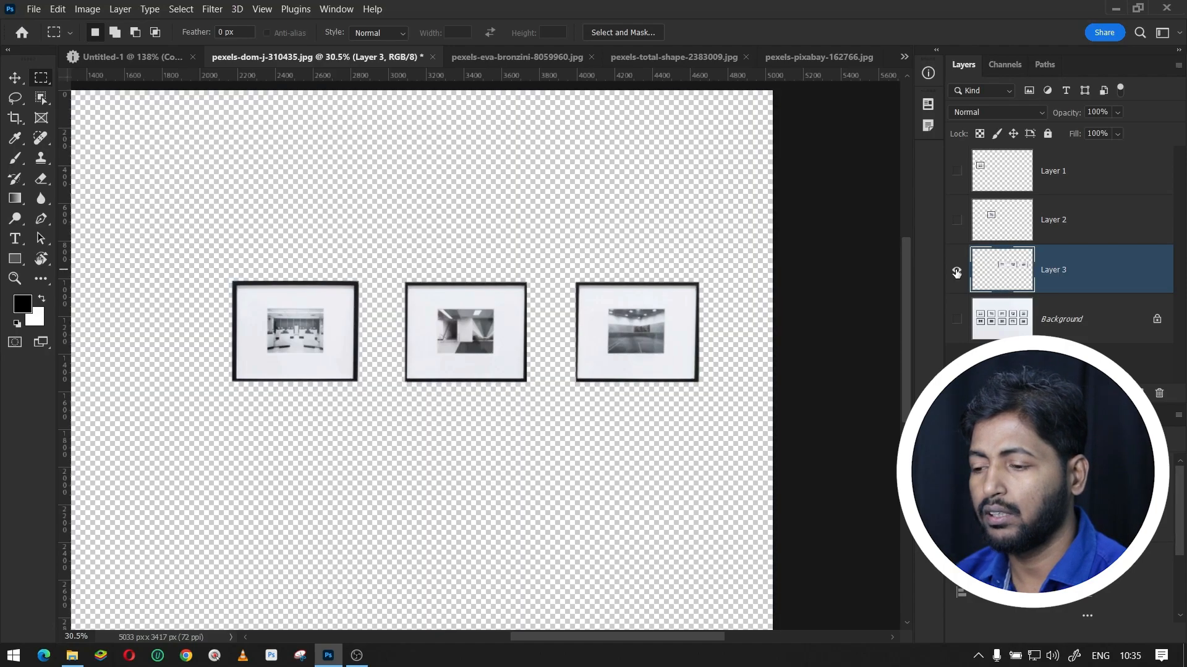
{"action": "left_click", "coordinate": [957, 273], "text": "alt"}
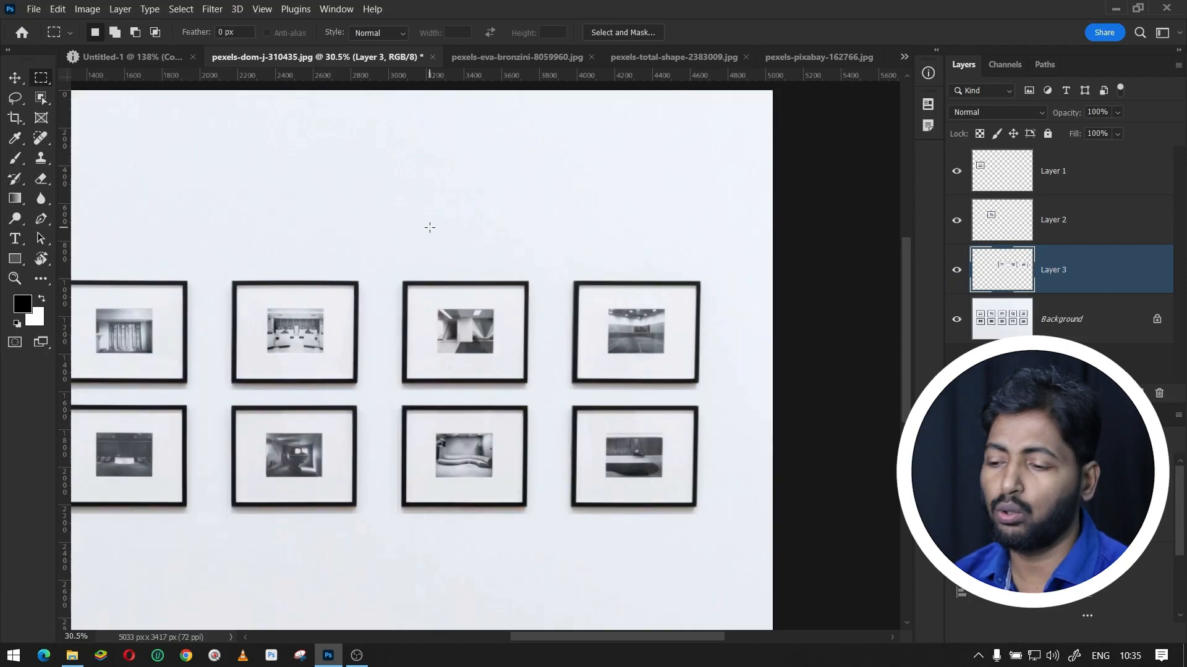
Switch to the sticky note photo and try a rectangular selection around the tilted note, clearing it again
{"action": "left_click", "coordinate": [545, 57]}
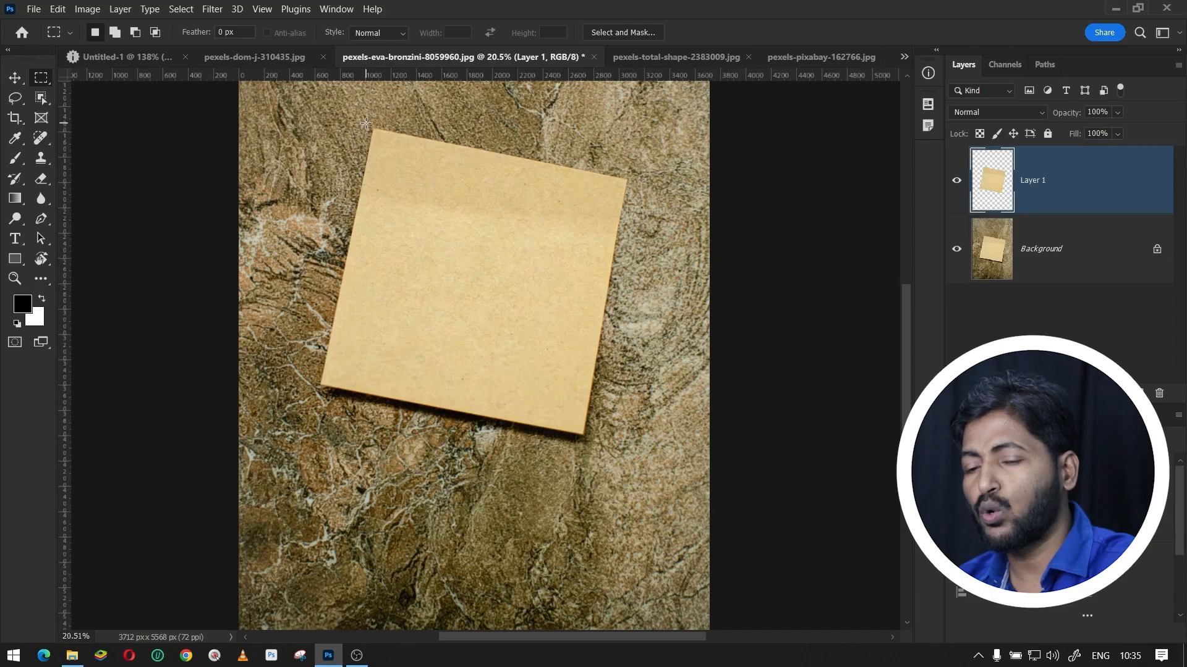
{"action": "left_click_drag", "start_coordinate": [285, 128], "coordinate": [599, 462]}
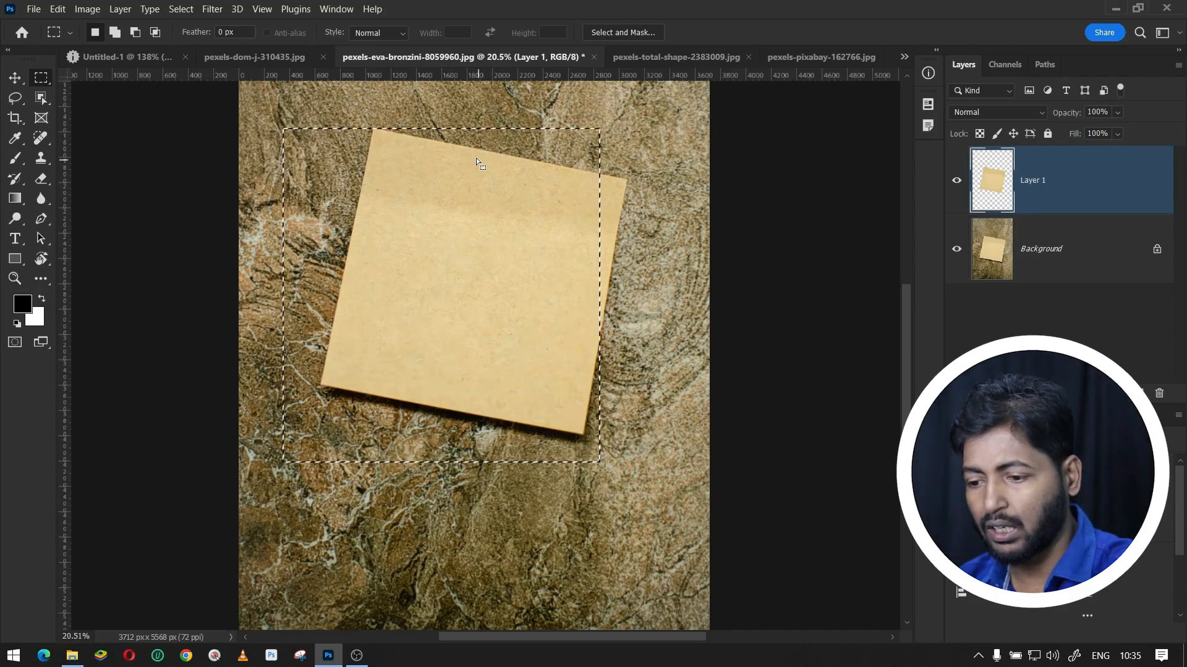
{"action": "left_click", "coordinate": [483, 210]}
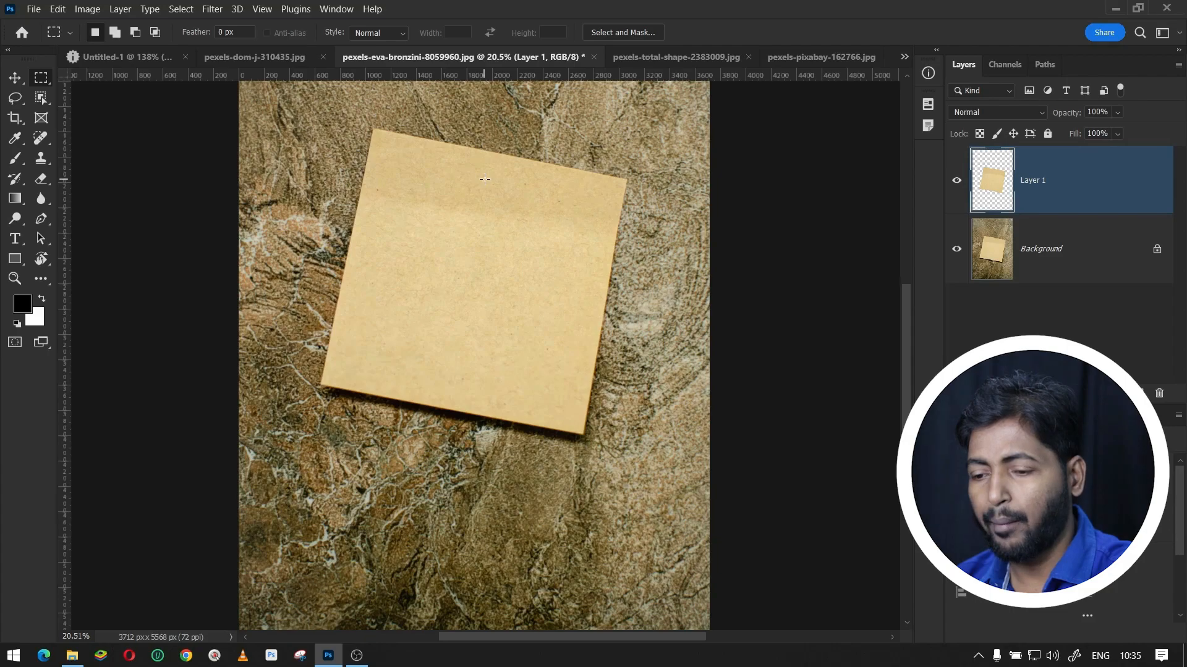
Try rotating a rectangular selection of the sticky note by about 28 degrees with Free Transform, and deselect
{"action": "left_click_drag", "start_coordinate": [373, 131], "coordinate": [586, 443]}
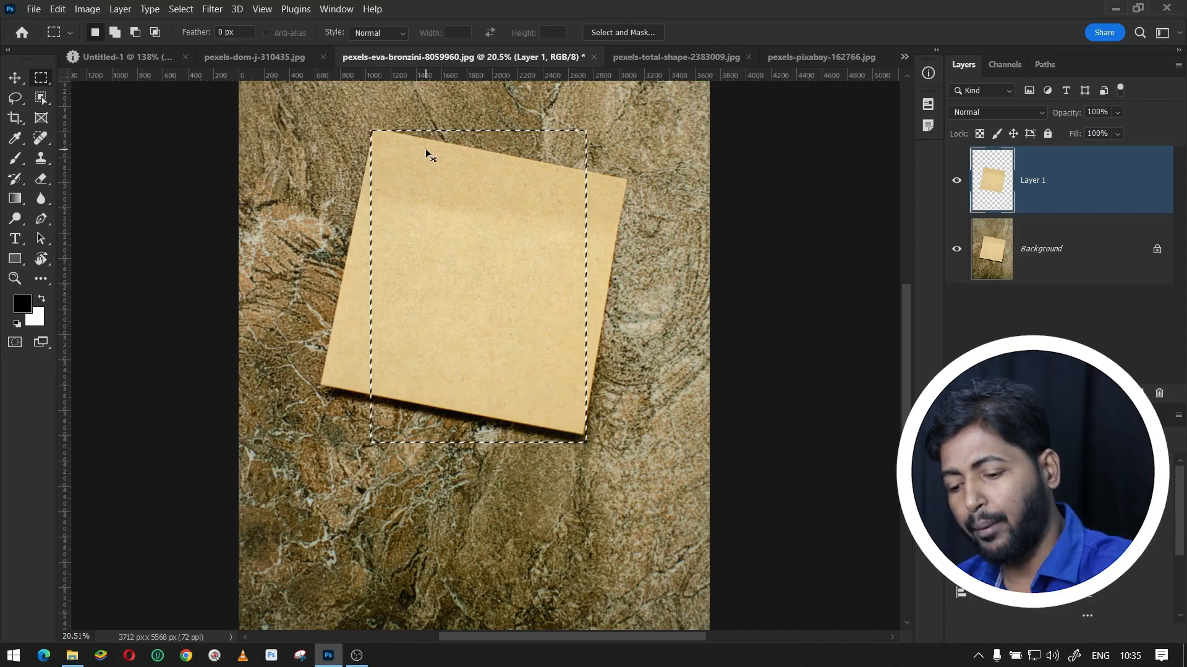
{"action": "key", "text": "ctrl+t"}
{"action": "left_click_drag", "start_coordinate": [595, 111], "coordinate": [655, 207]}
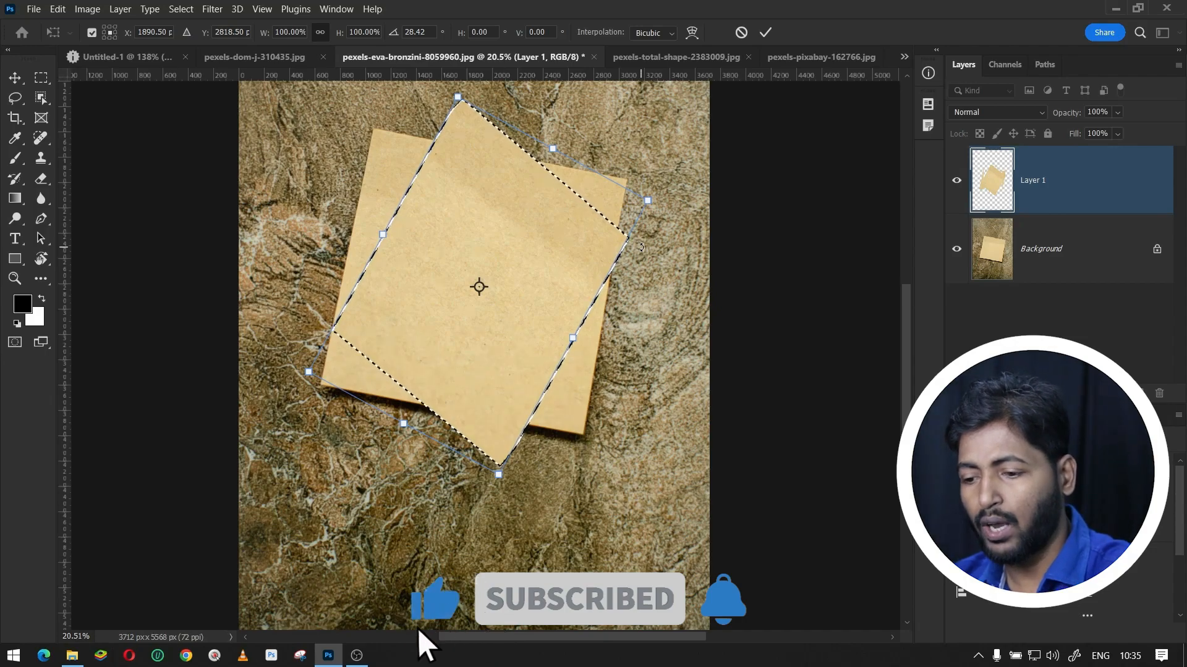
{"action": "key", "text": "Escape"}
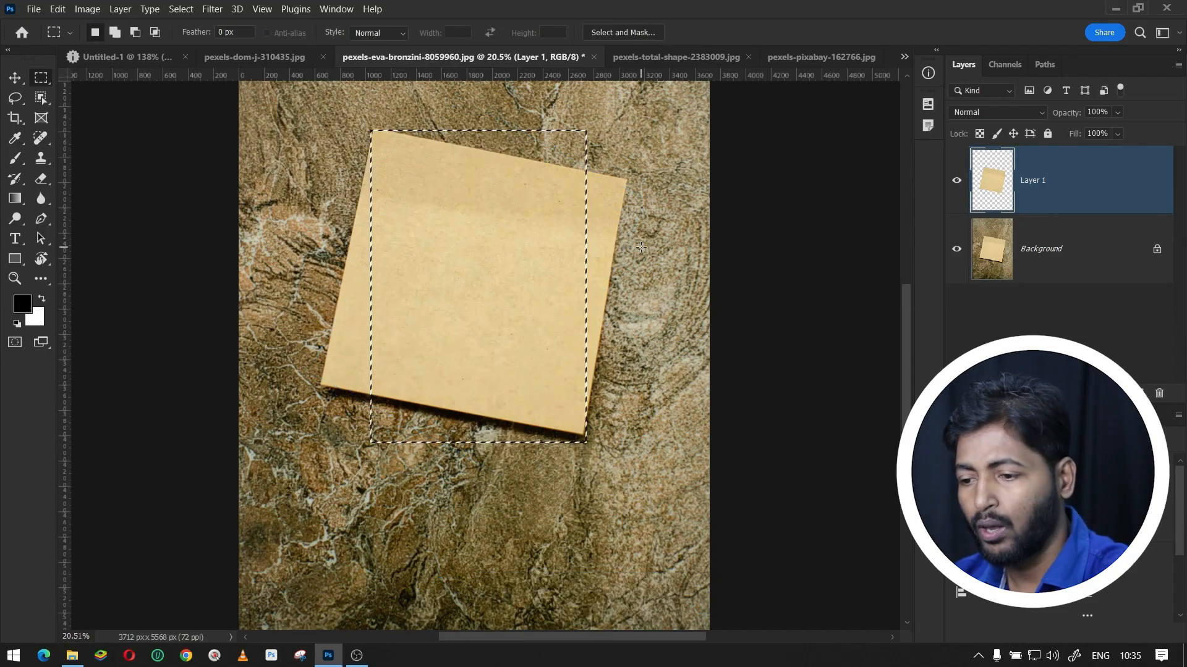
{"action": "key", "text": "ctrl+d"}
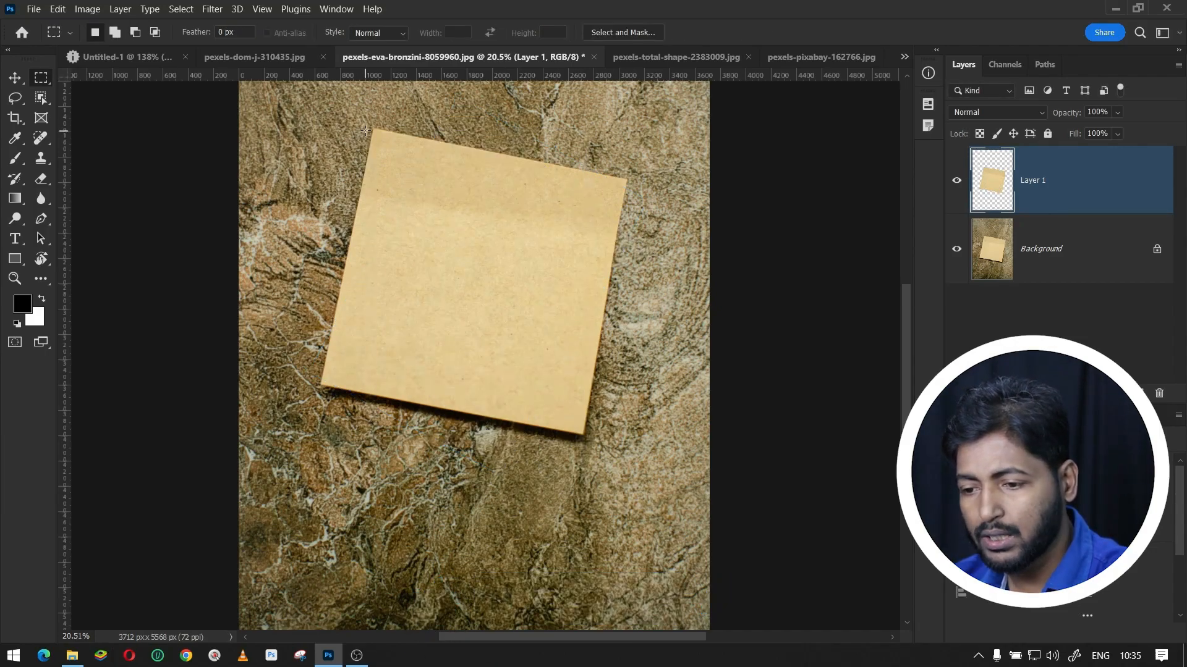
Select the tilted sticky note with a rectangular marquee, and fit the selection's corners to the note with Transform Selection
{"action": "left_click_drag", "start_coordinate": [371, 127], "coordinate": [581, 436]}
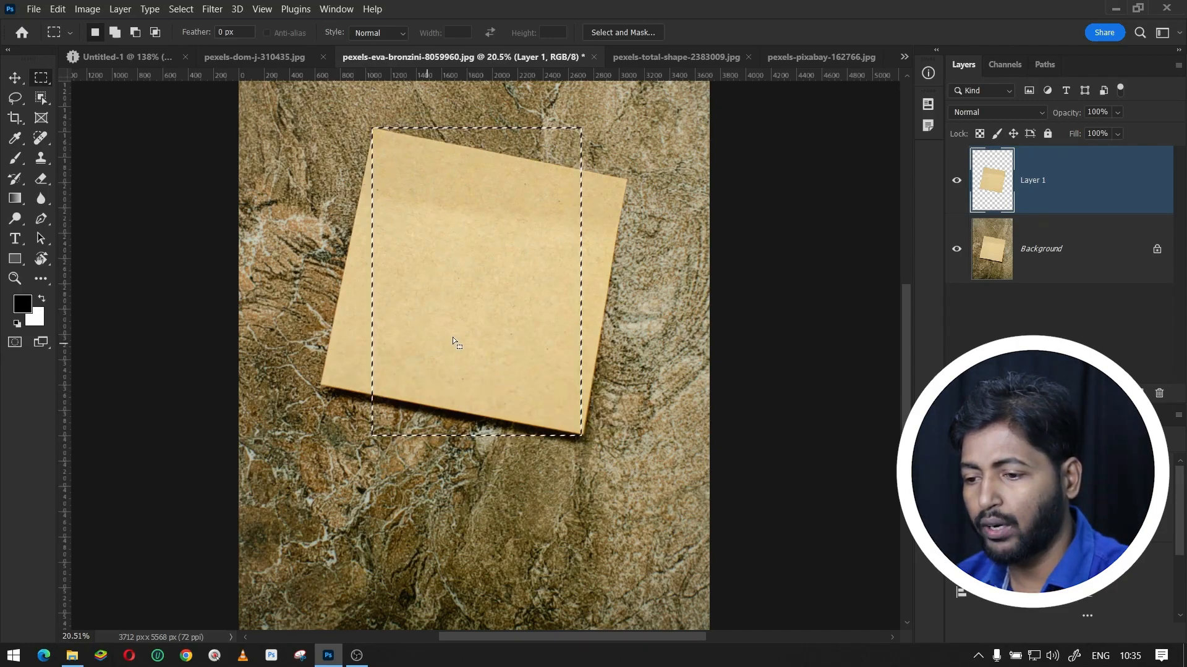
{"action": "right_click", "coordinate": [424, 242]}
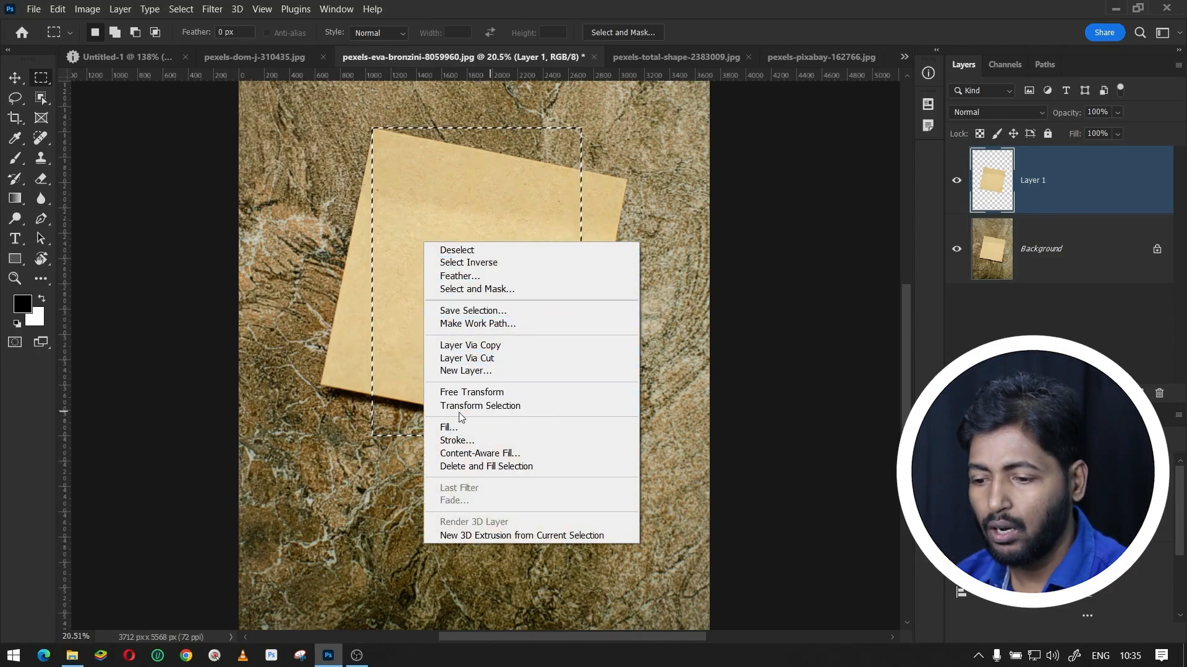
{"action": "left_click", "coordinate": [493, 406]}
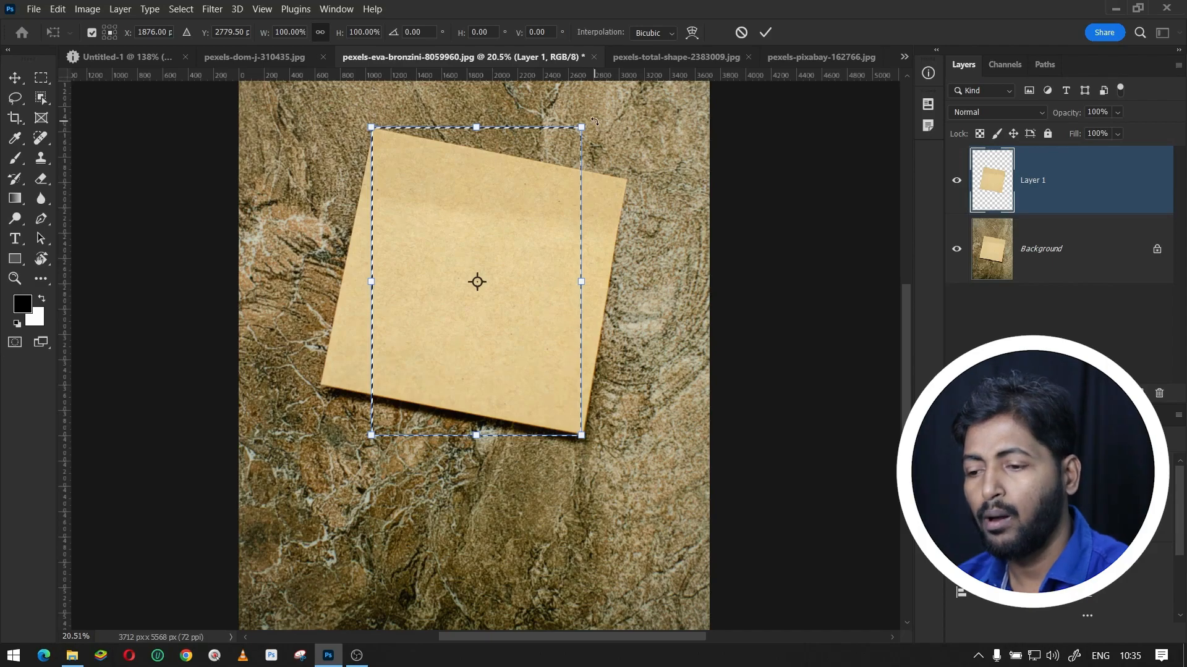
{"action": "scroll", "coordinate": [594, 123], "scroll_direction": "up", "scroll_amount": 3}
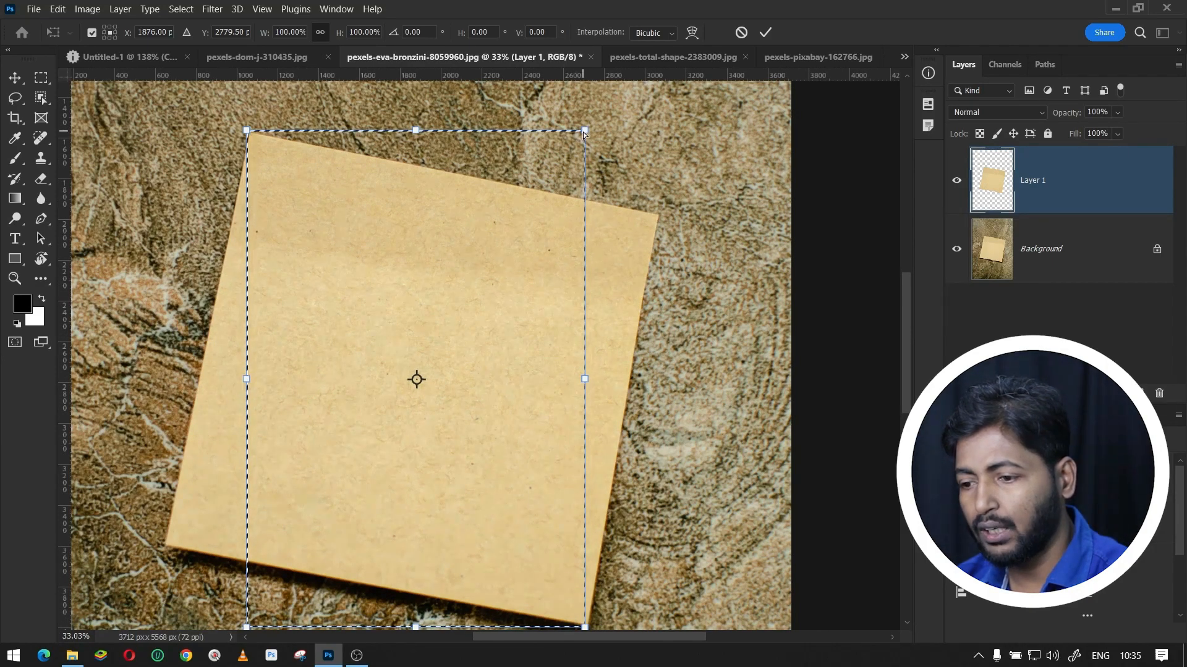
{"action": "left_click_drag", "start_coordinate": [585, 133], "coordinate": [656, 215]}
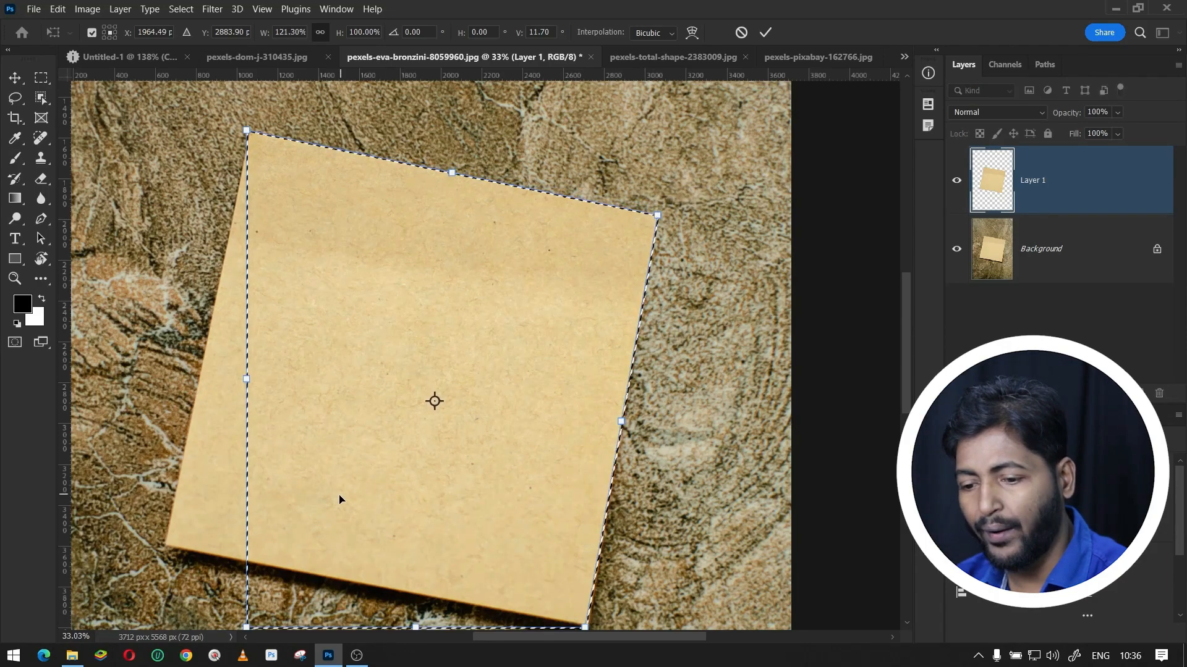
{"action": "scroll", "coordinate": [315, 353], "scroll_direction": "down", "scroll_amount": 3}
{"action": "left_click_drag", "start_coordinate": [275, 549], "coordinate": [224, 499]}
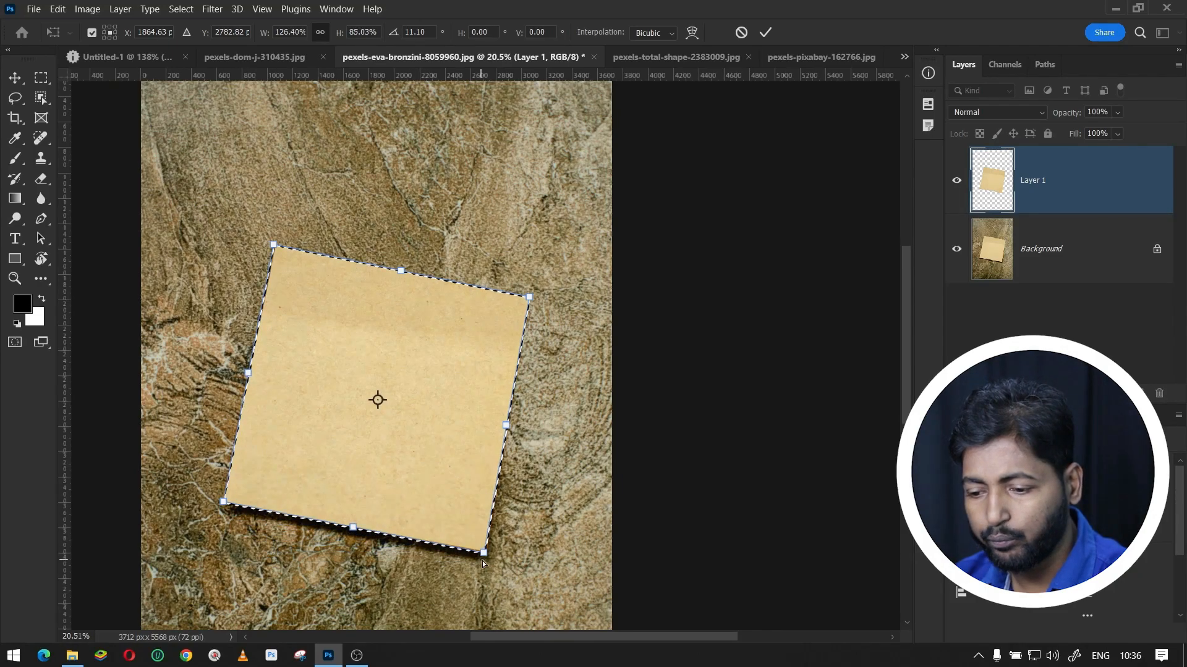
{"action": "left_click_drag", "start_coordinate": [484, 552], "coordinate": [483, 554]}
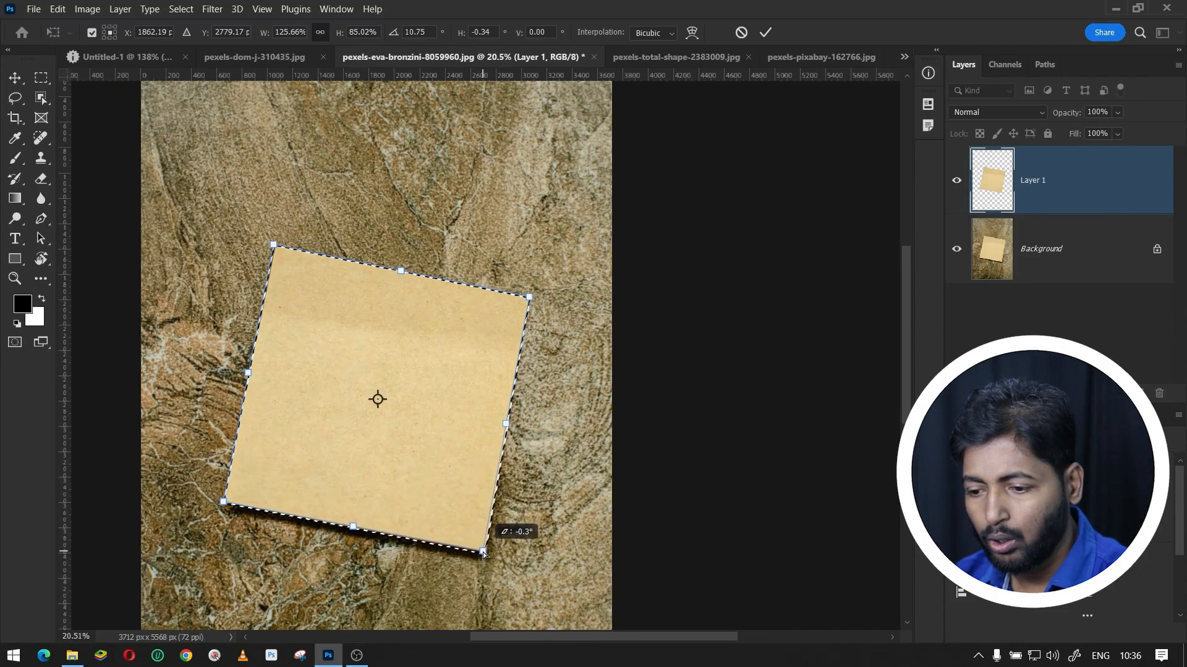
{"action": "key", "text": "Return"}
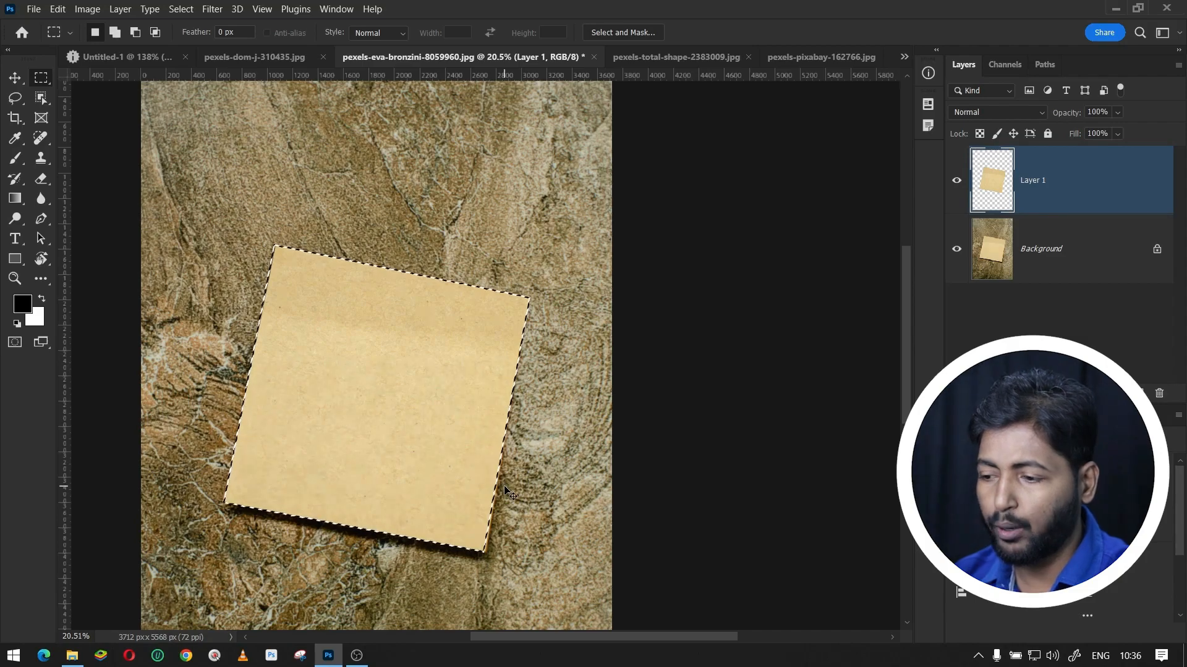
Replace Layer 1 with a new layer copied from the selected sticky note, and check the new layer in isolation
{"action": "key", "text": "ctrl+j"}
{"action": "left_click_drag", "start_coordinate": [1101, 254], "coordinate": [1160, 393]}
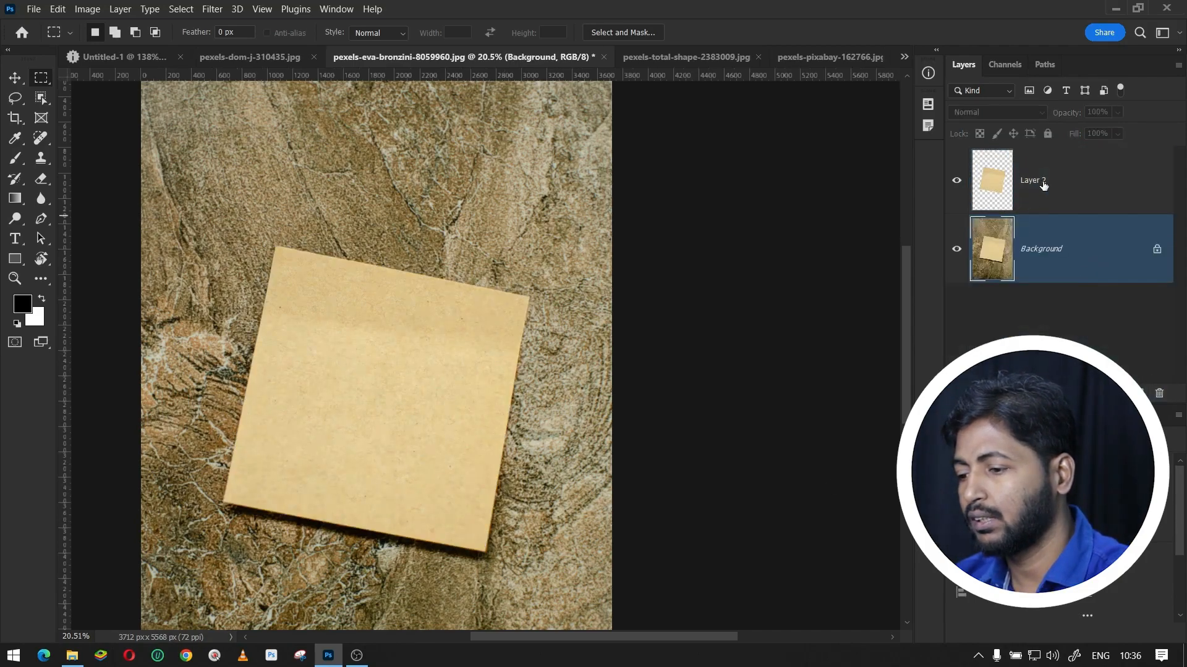
{"action": "left_click", "coordinate": [956, 184], "text": "alt"}
{"action": "left_click", "coordinate": [957, 184], "text": "alt"}
{"action": "left_click", "coordinate": [957, 185], "text": "alt"}
{"action": "left_click", "coordinate": [957, 184], "text": "alt"}
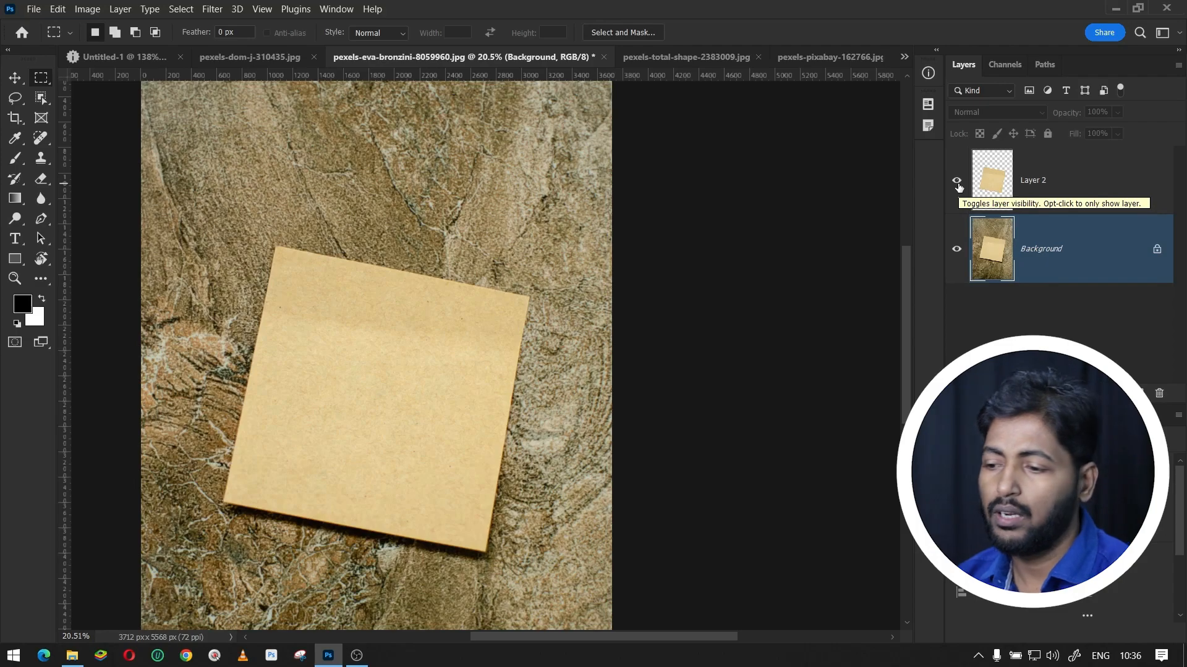
{"action": "left_click", "coordinate": [1058, 178]}
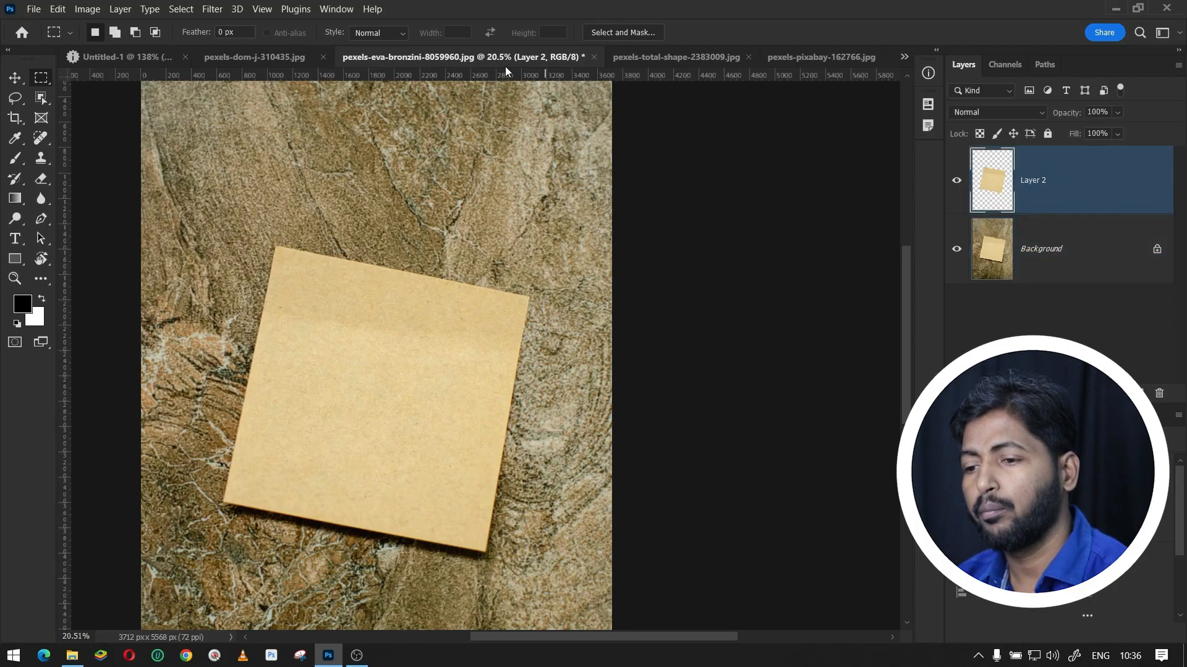
Switch to the blue plate photo, delete the layer above its Background, and activate the Elliptical Marquee tool
{"action": "left_click", "coordinate": [661, 58]}
{"action": "left_click_drag", "start_coordinate": [1080, 175], "coordinate": [1159, 394]}
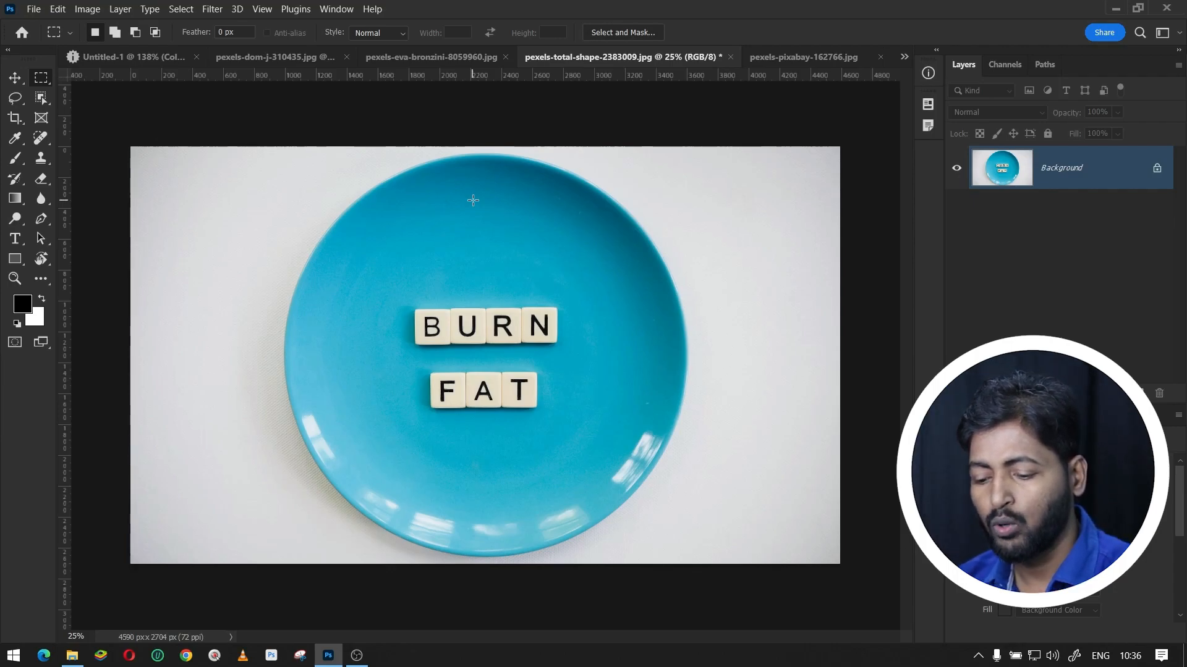
{"action": "key", "text": "shift+m"}
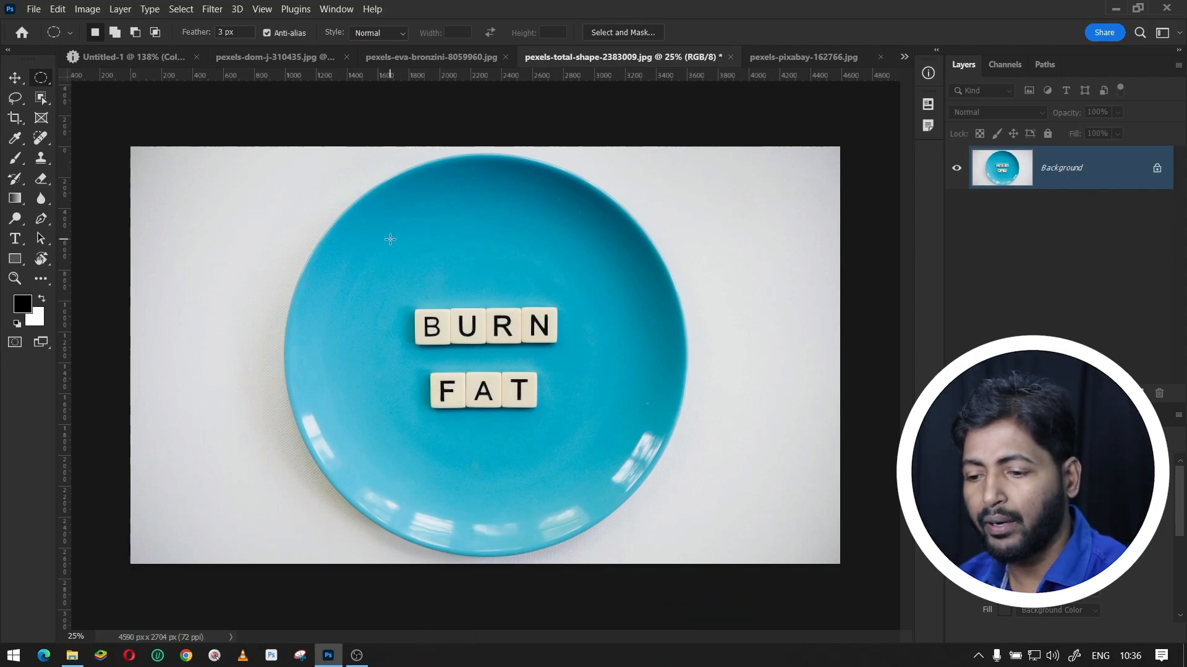
Select the blue plate with a circular marquee about 2600 px across, drawn from its outer edge, and copy it to a new layer
{"action": "left_click_drag", "start_coordinate": [324, 180], "coordinate": [652, 495]}
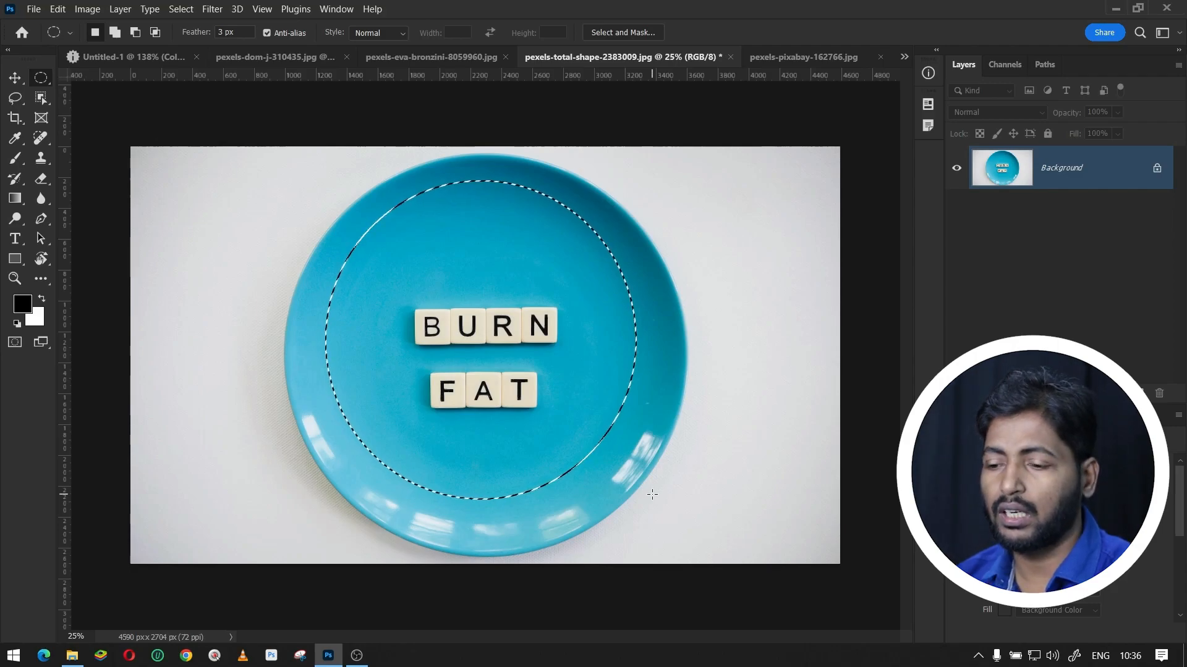
{"action": "key", "text": "ctrl+d"}
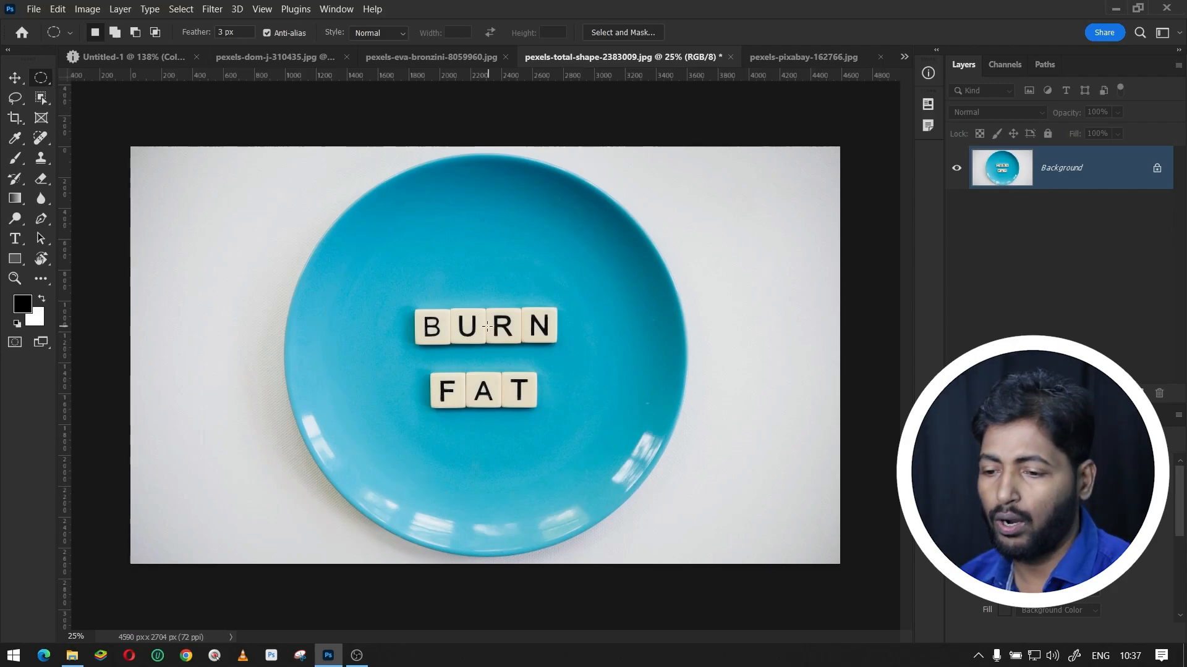
{"action": "left_click_drag", "start_coordinate": [402, 261], "coordinate": [764, 548]}
{"action": "mouse_move", "coordinate": [764, 547]}
{"action": "left_mouse_down"}
{"action": "mouse_move", "coordinate": [683, 538]}
{"action": "mouse_move", "coordinate": [661, 556]}
{"action": "mouse_move", "coordinate": [776, 490]}
{"action": "mouse_move", "coordinate": [903, 554]}
{"action": "mouse_move", "coordinate": [643, 533]}
{"action": "mouse_move", "coordinate": [777, 482]}
{"action": "mouse_move", "coordinate": [696, 572]}
{"action": "mouse_move", "coordinate": [723, 497]}
{"action": "mouse_move", "coordinate": [722, 527]}
{"action": "mouse_move", "coordinate": [780, 541]}
{"action": "mouse_move", "coordinate": [721, 528]}
{"action": "mouse_move", "coordinate": [792, 539]}
{"action": "mouse_move", "coordinate": [753, 537]}
{"action": "mouse_move", "coordinate": [758, 546]}
{"action": "left_mouse_up"}
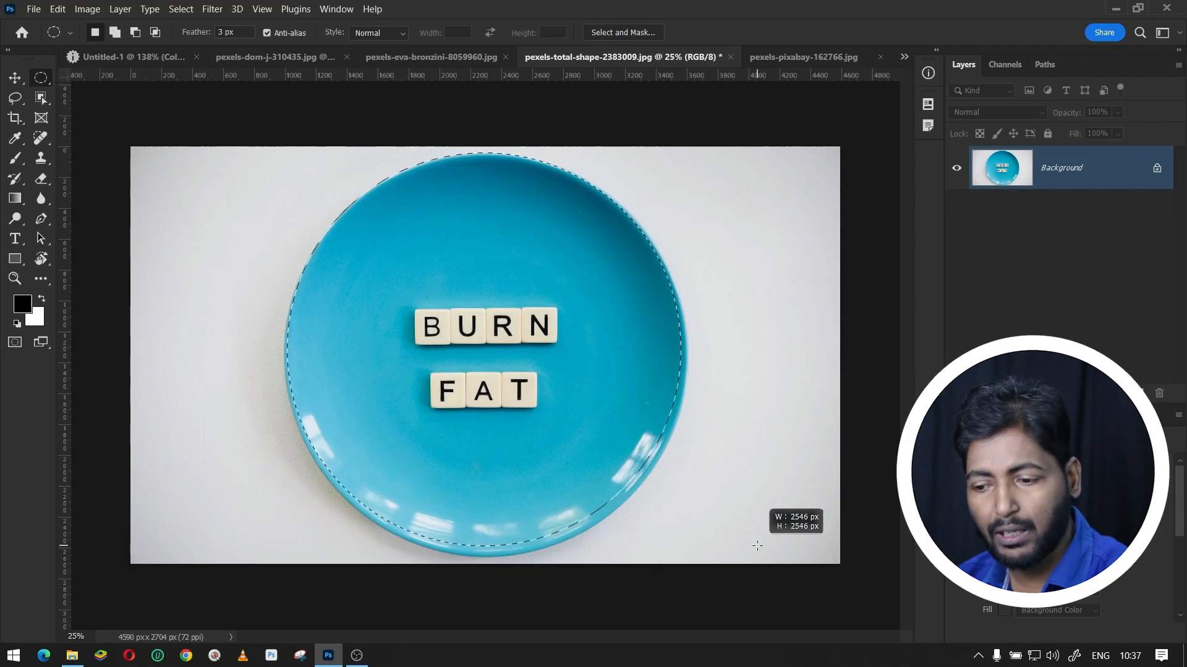
{"action": "left_click_drag", "start_coordinate": [757, 546], "coordinate": [762, 553]}
{"action": "key", "text": "space"}
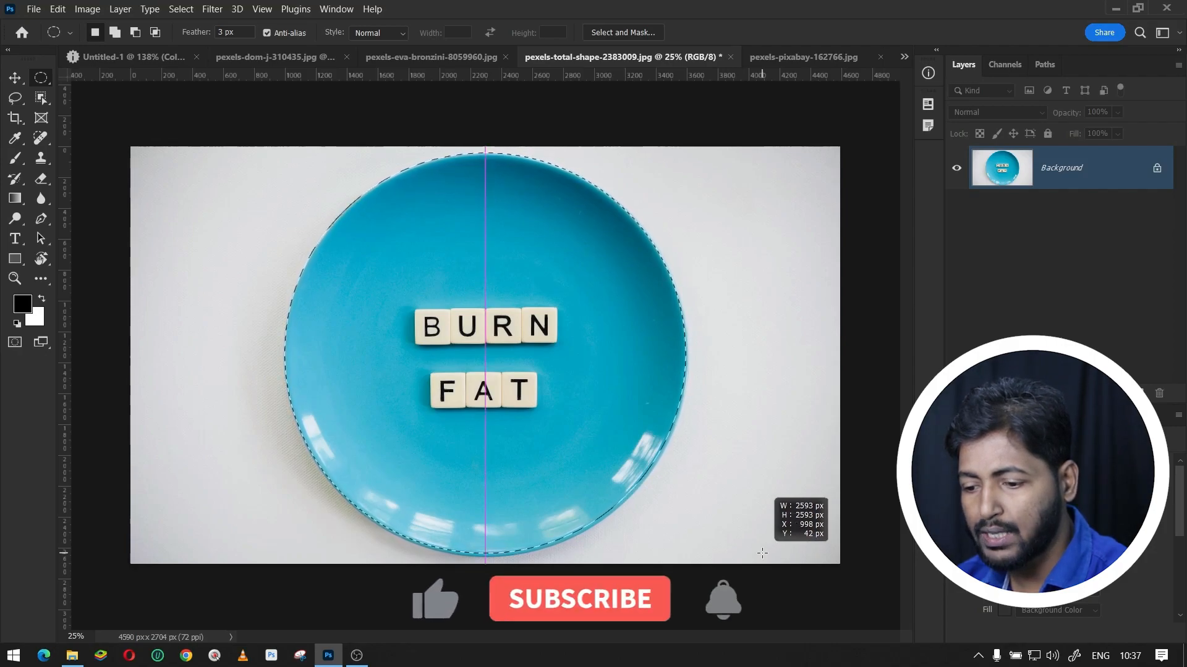
{"action": "left_click_drag", "start_coordinate": [762, 553], "coordinate": [763, 555]}
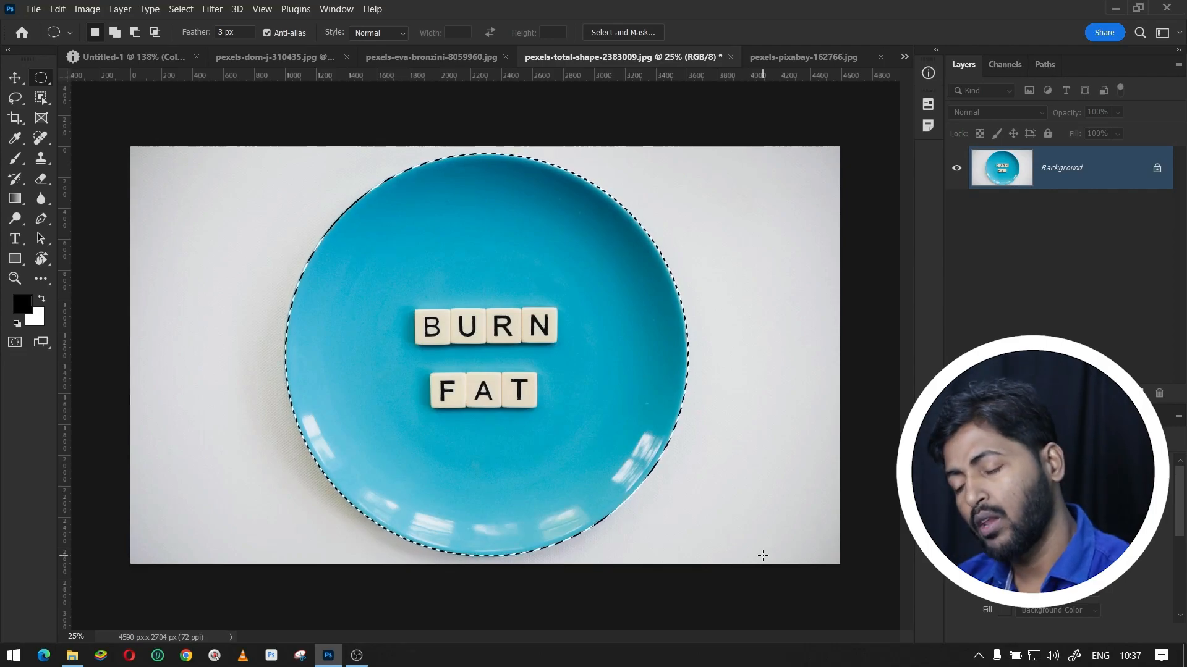
{"action": "key", "text": "ctrl+j"}
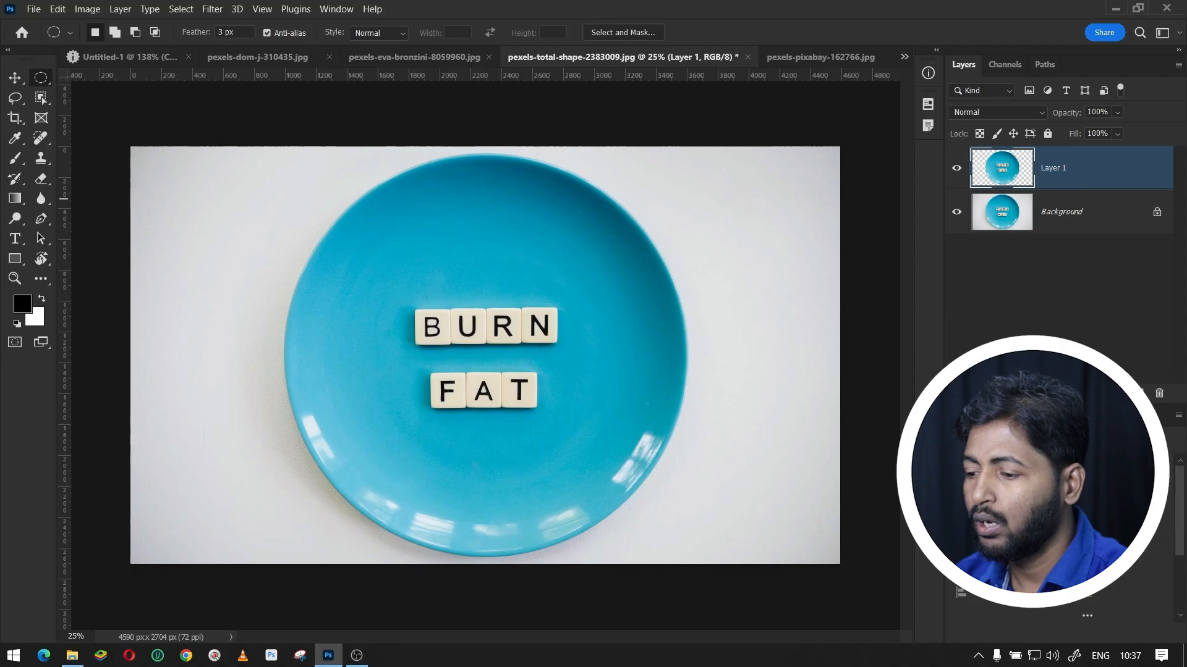
Try recolouring the plate deep blue with a Hue/Saturation adjustment layer, and delete that adjustment together with the plate copy
{"action": "left_click", "coordinate": [1097, 393]}
{"action": "left_click", "coordinate": [1118, 247]}
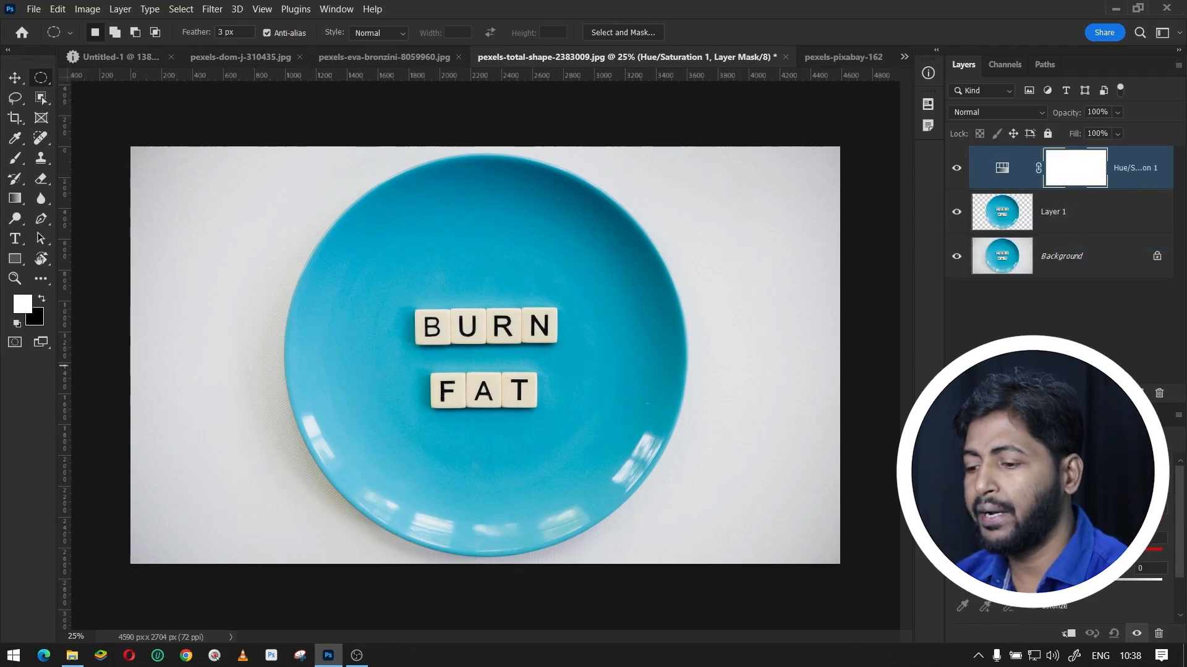
{"action": "left_click_drag", "start_coordinate": [1057, 519], "coordinate": [1085, 520]}
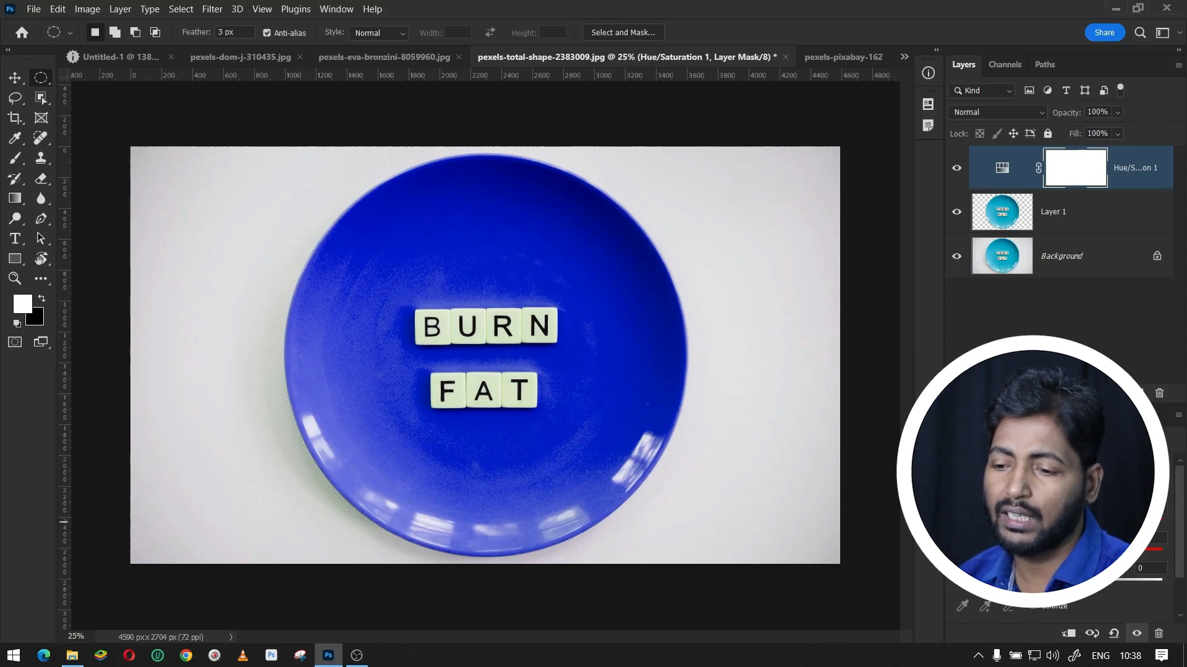
{"action": "left_click", "coordinate": [1046, 210], "text": "shift"}
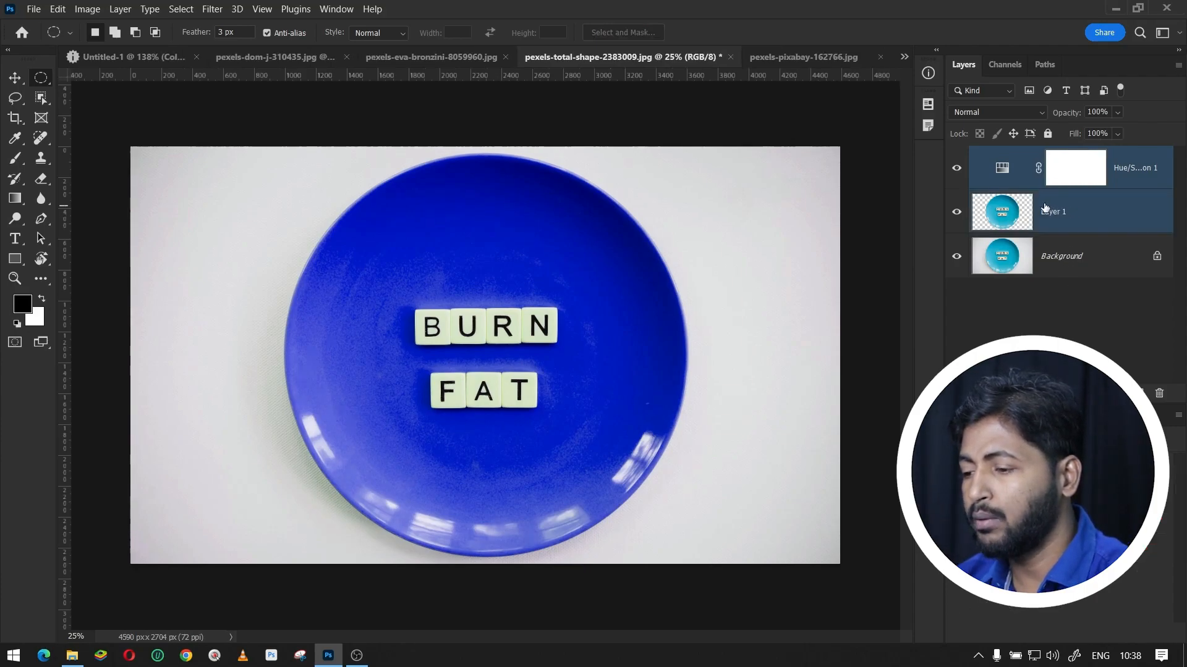
{"action": "left_click_drag", "start_coordinate": [1014, 215], "coordinate": [1160, 393]}
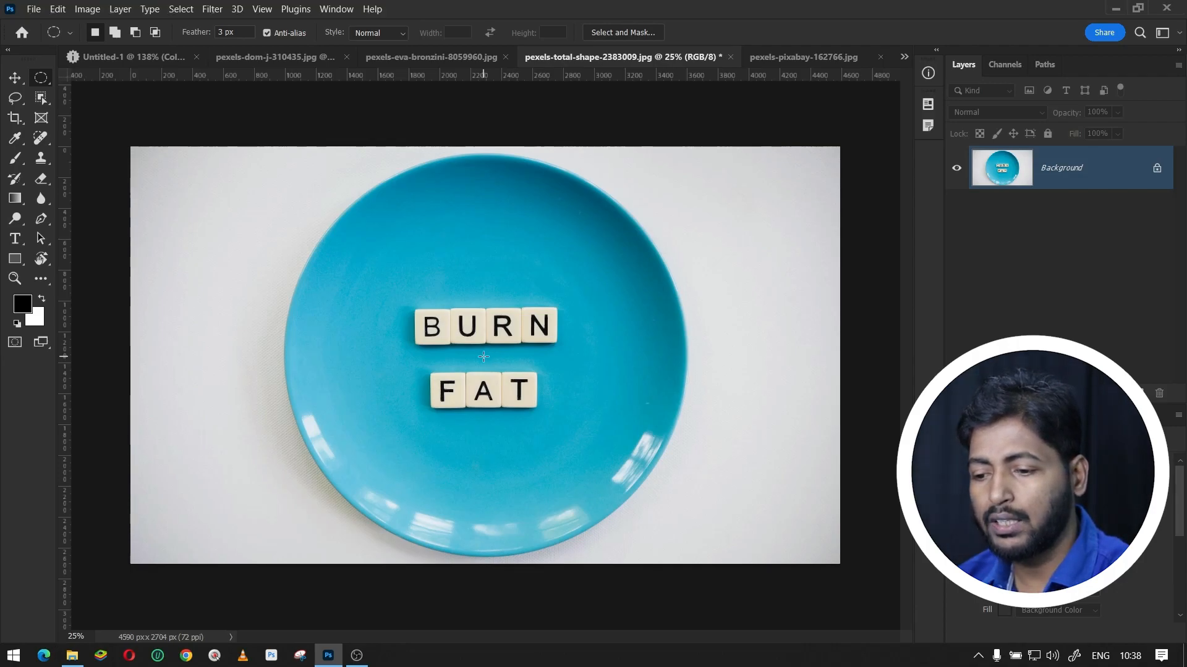
Select the blue plate with a circle about 2600 px across drawn outward from its centre, and copy it to a new layer
{"action": "mouse_move", "coordinate": [483, 356]}
{"action": "left_mouse_down"}
{"action": "mouse_move", "coordinate": [538, 235]}
{"action": "mouse_move", "coordinate": [684, 74]}
{"action": "left_mouse_up"}
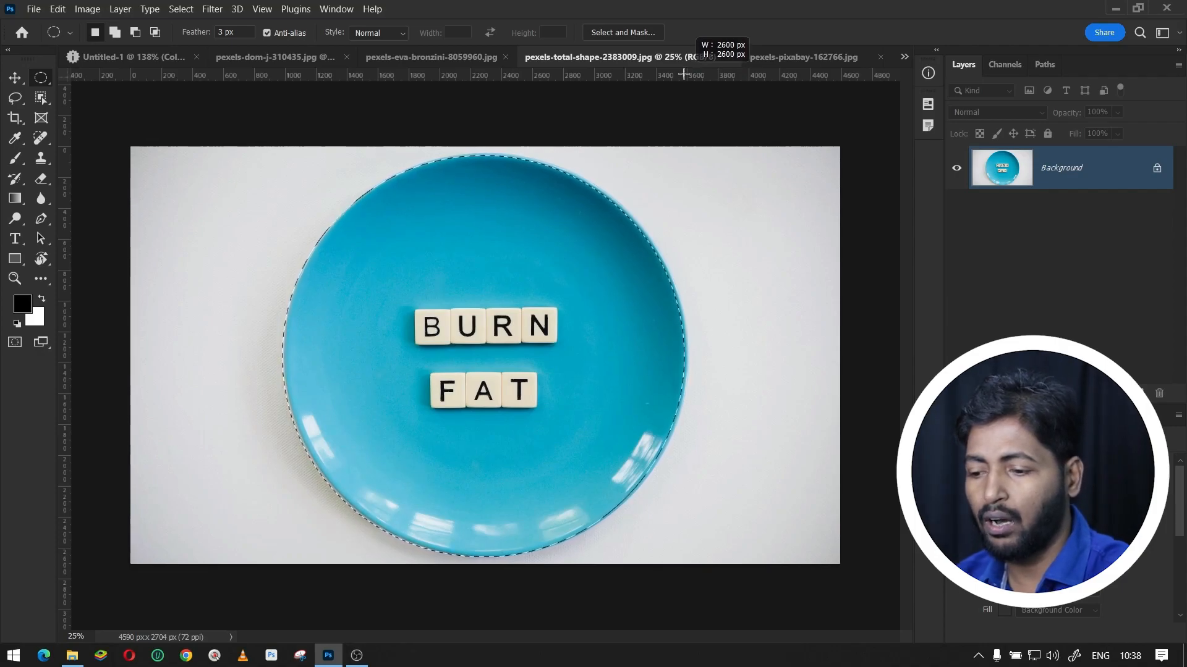
{"action": "left_click_drag", "start_coordinate": [683, 74], "coordinate": [687, 73]}
{"action": "key", "text": "space"}
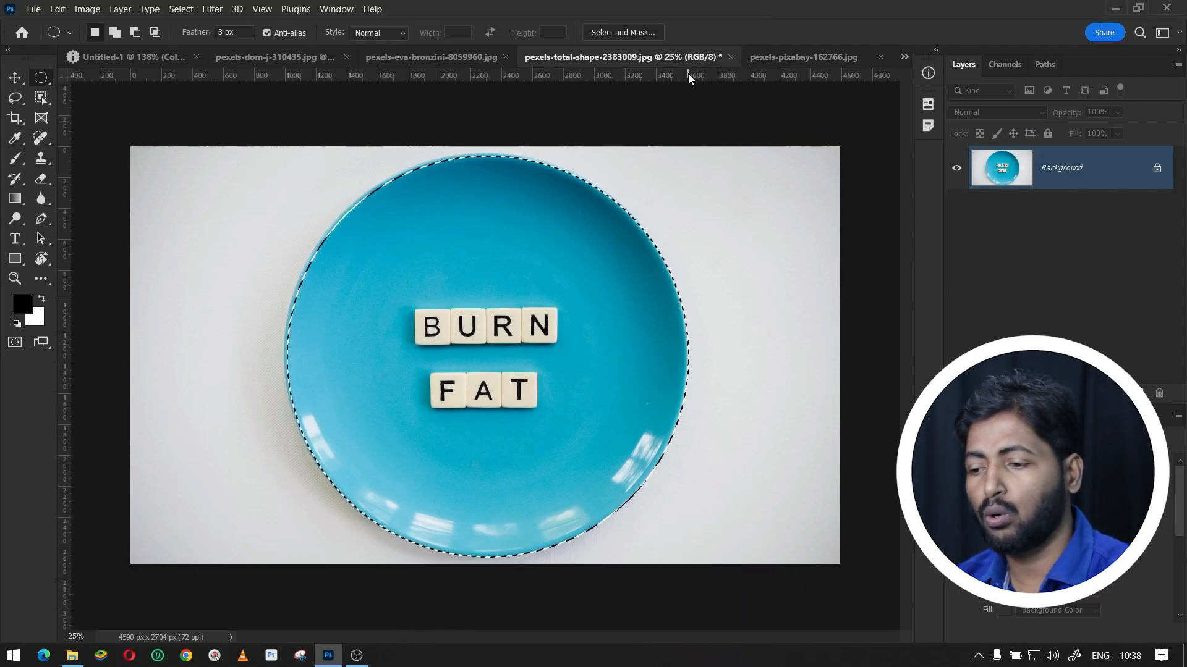
{"action": "key", "text": "ctrl+j"}
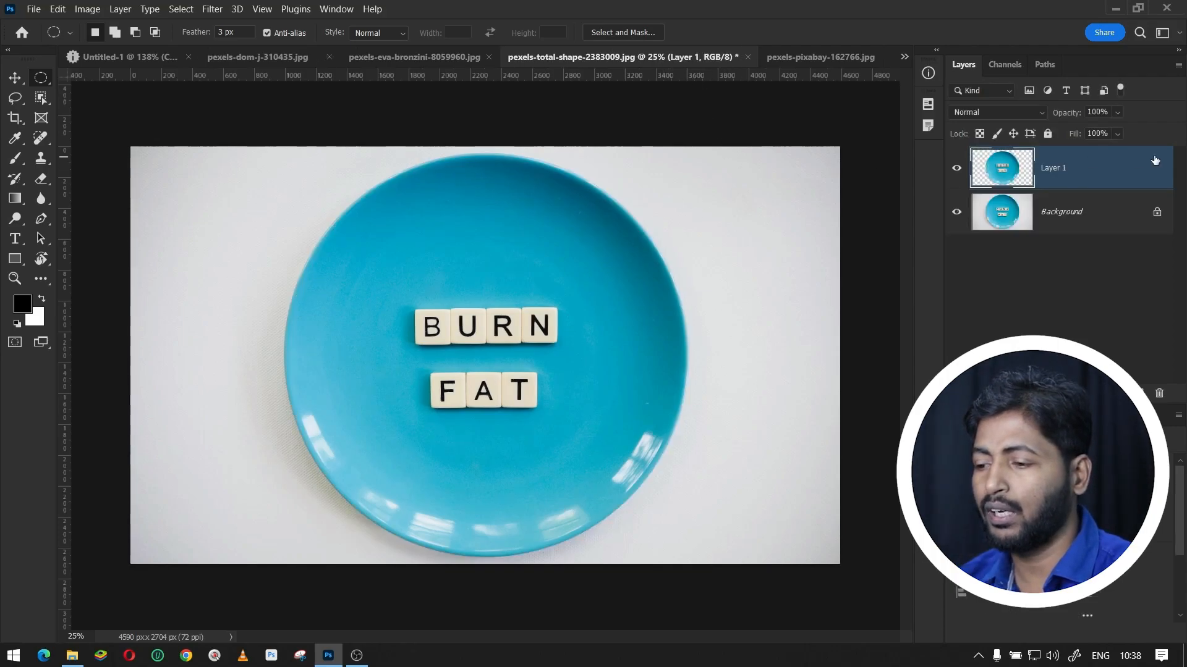
In the dessert table photo, copy the central blue-patterned plate to a new layer with a circular selection, and check the layer in isolation
{"action": "left_click", "coordinate": [795, 60]}
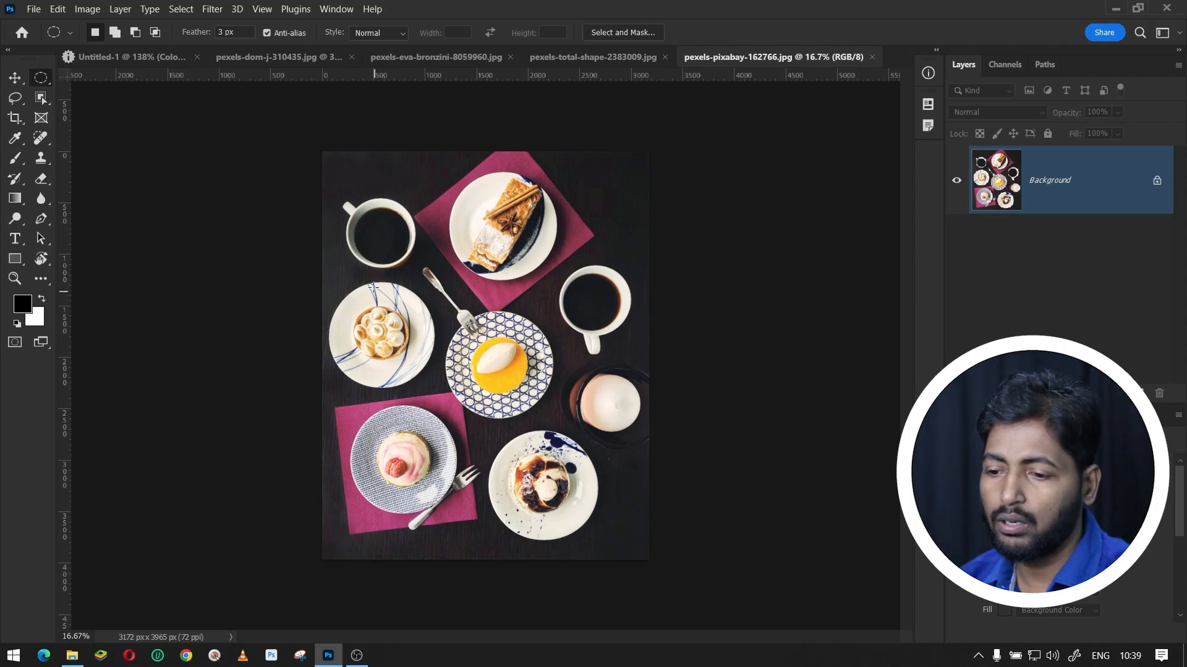
{"action": "scroll", "coordinate": [402, 228], "scroll_direction": "up", "scroll_amount": 2}
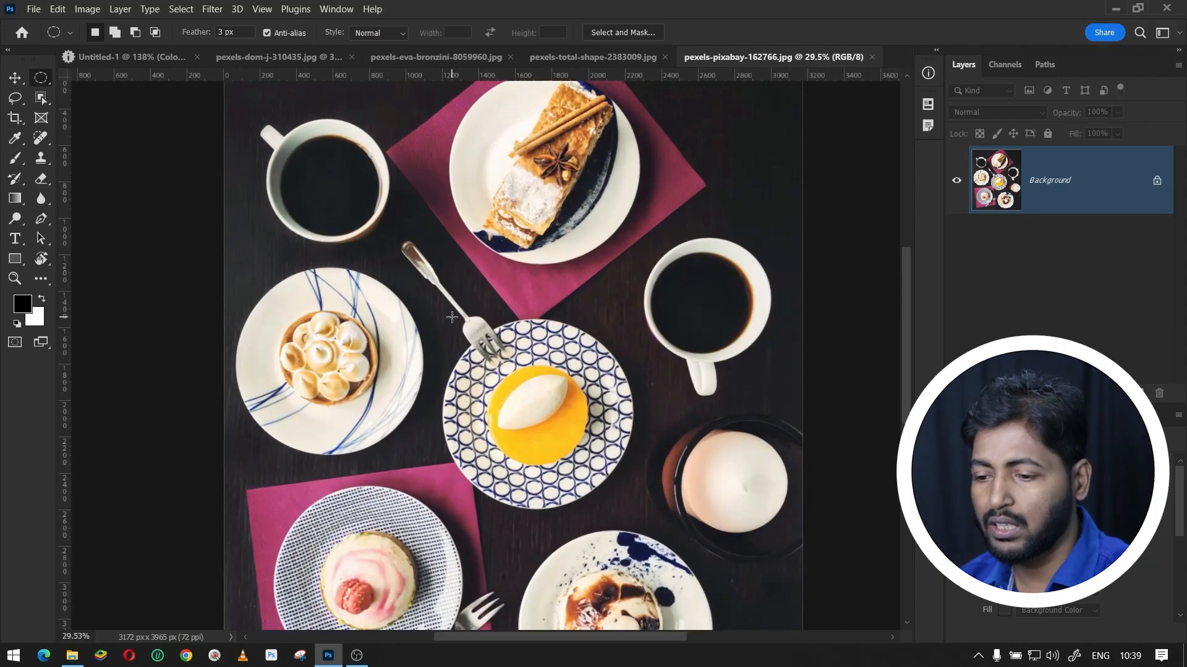
{"action": "scroll", "coordinate": [452, 317], "scroll_direction": "down", "scroll_amount": 2}
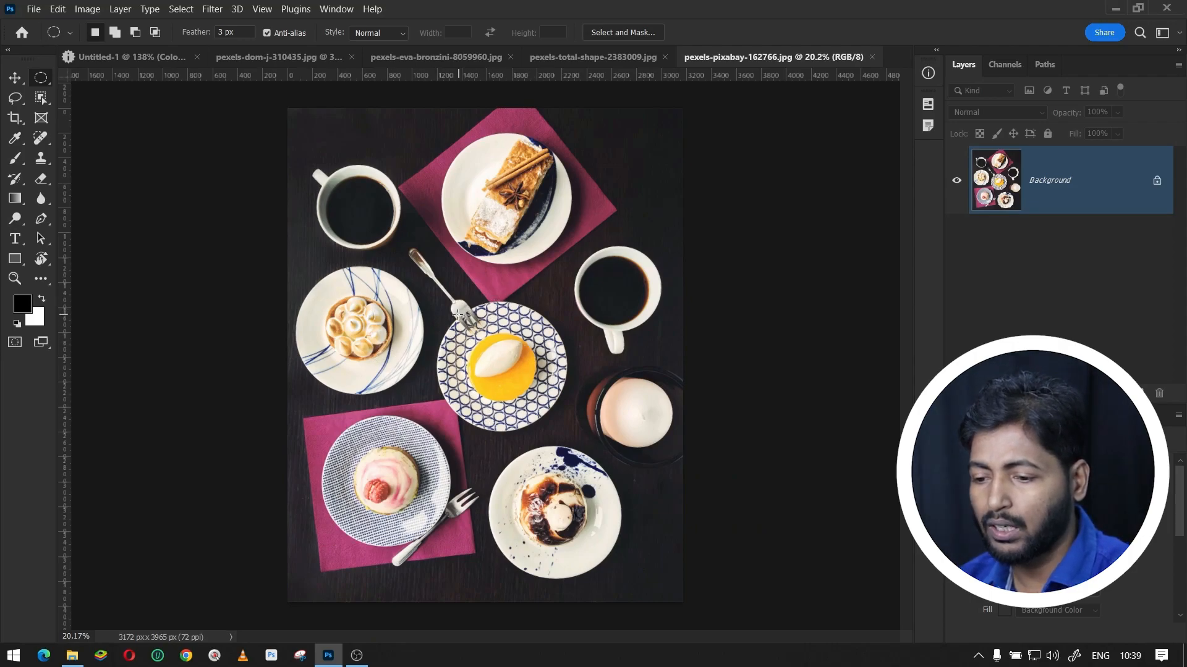
{"action": "left_click_drag", "start_coordinate": [445, 330], "coordinate": [569, 433]}
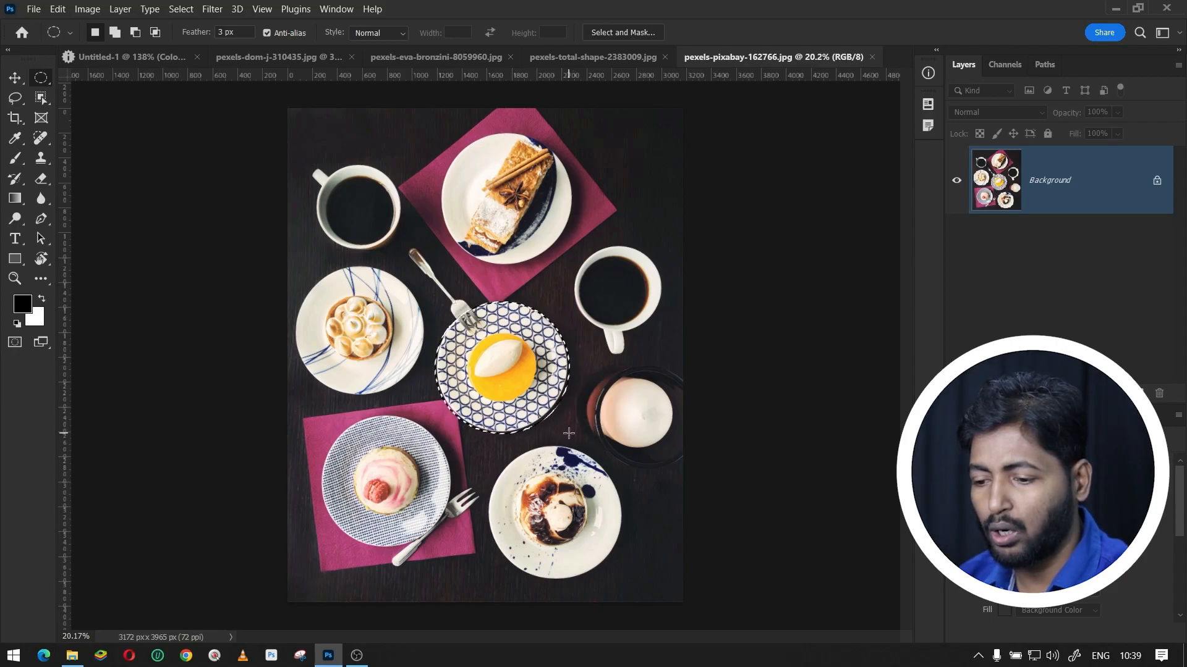
{"action": "key", "text": "ctrl+j"}
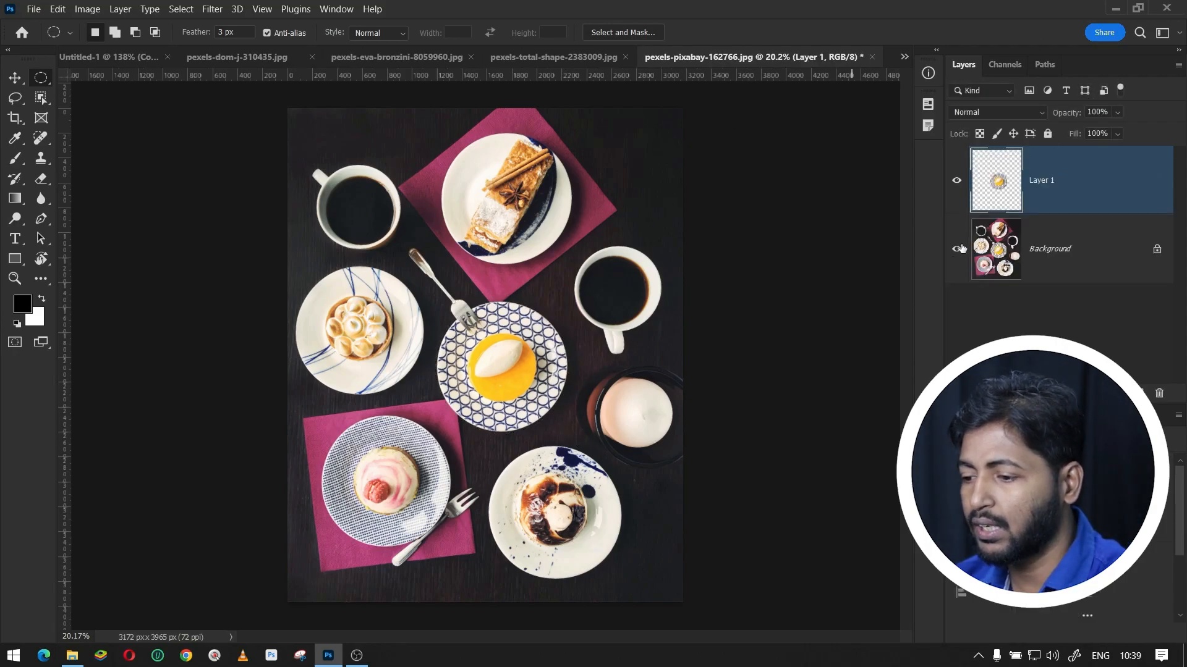
{"action": "left_click", "coordinate": [957, 186], "text": "alt"}
{"action": "left_click", "coordinate": [959, 188], "text": "alt"}
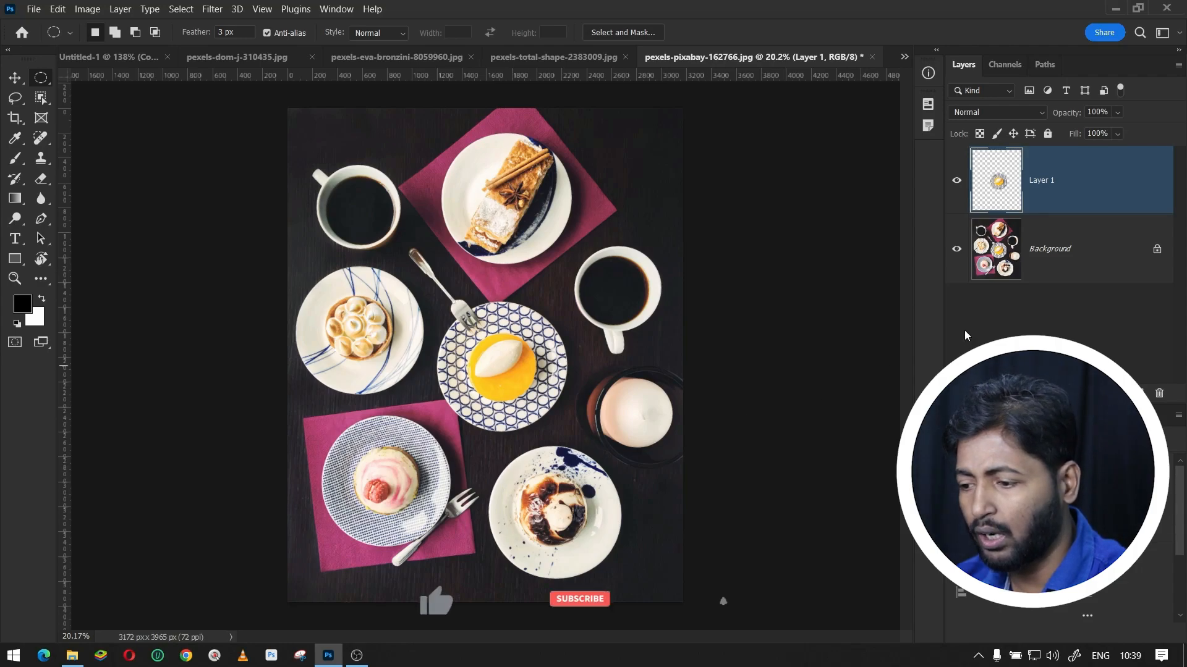
Select the ink-splattered dessert plate in the photo's lower right on the Background layer with a circular marquee, and copy it to a new layer
{"action": "key", "text": "alt+bracketleft"}
{"action": "left_click_drag", "start_coordinate": [504, 464], "coordinate": [620, 583]}
{"action": "key", "text": "ctrl+j"}
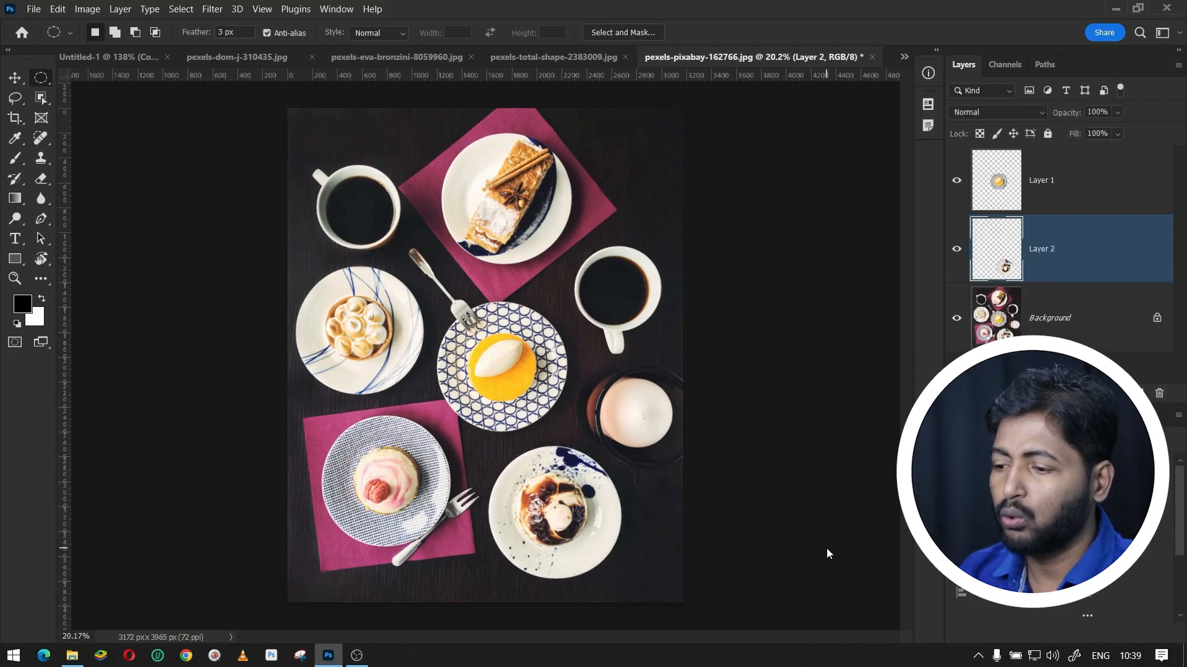